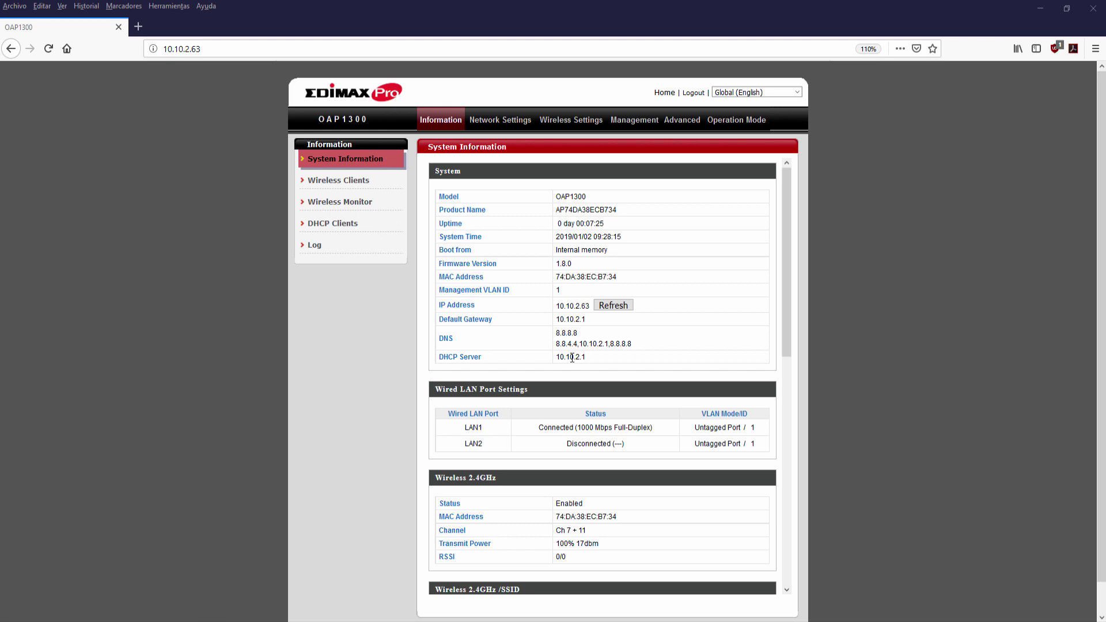
Review the system information, including the LAN1 VLAN mode and ID, the 2.4GHz radio status and its SSID security.
scroll(567, 346, down, 6)
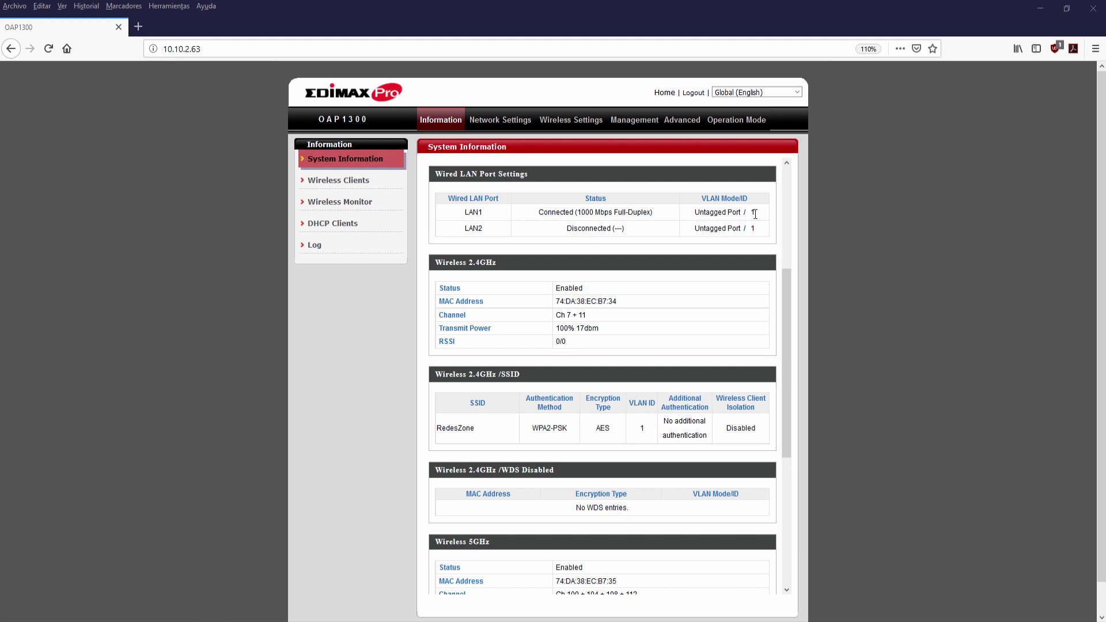
drag(756, 213, 708, 214)
drag(699, 215, 719, 216)
click(719, 217)
click(760, 216)
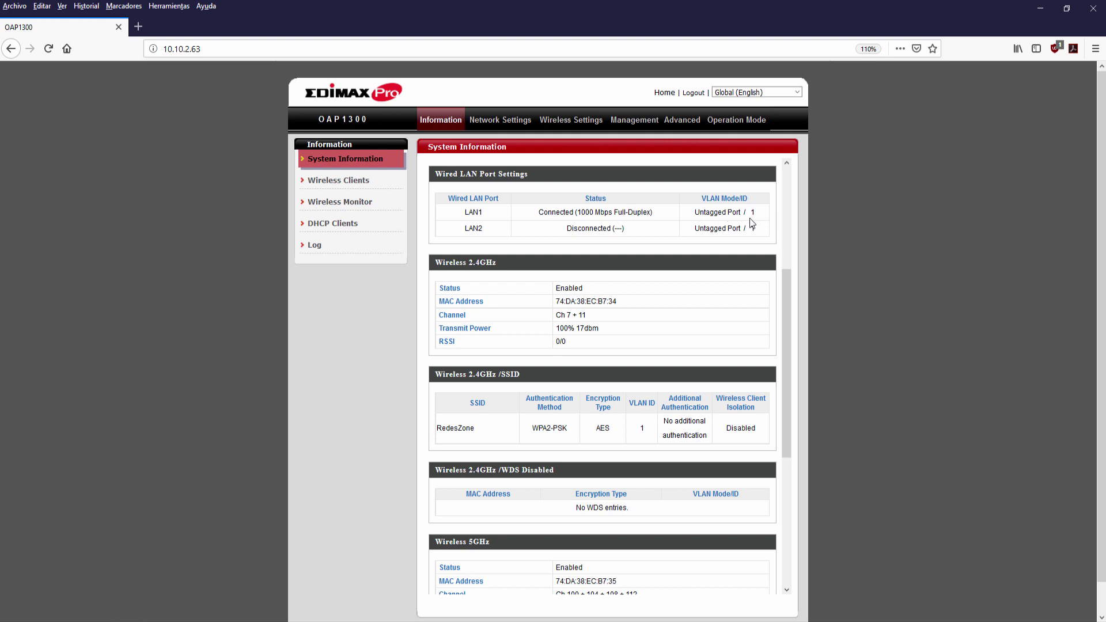
scroll(695, 248, down, 2)
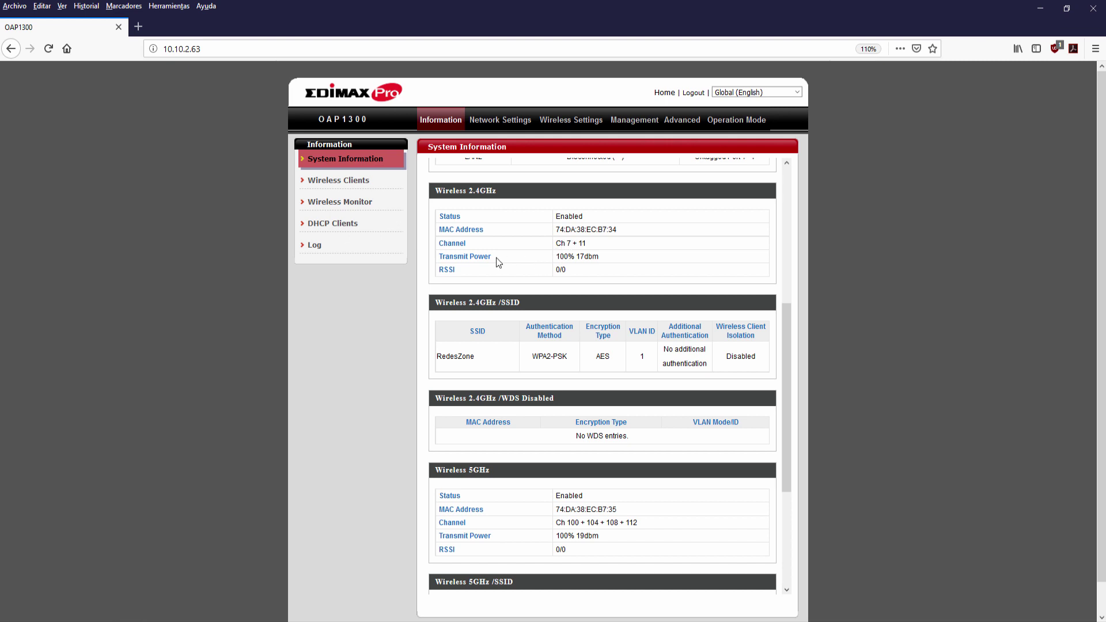
scroll(496, 263, down, 2)
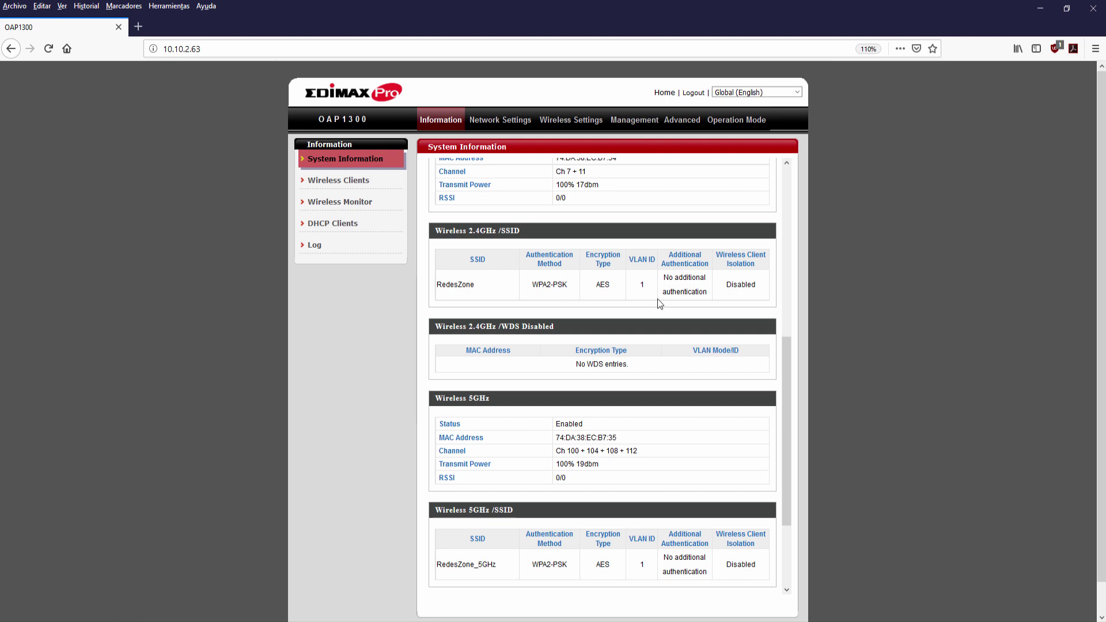
Examine the Wireless 5GHz section of the system information, focusing on the channels in use.
scroll(650, 305, down, 4)
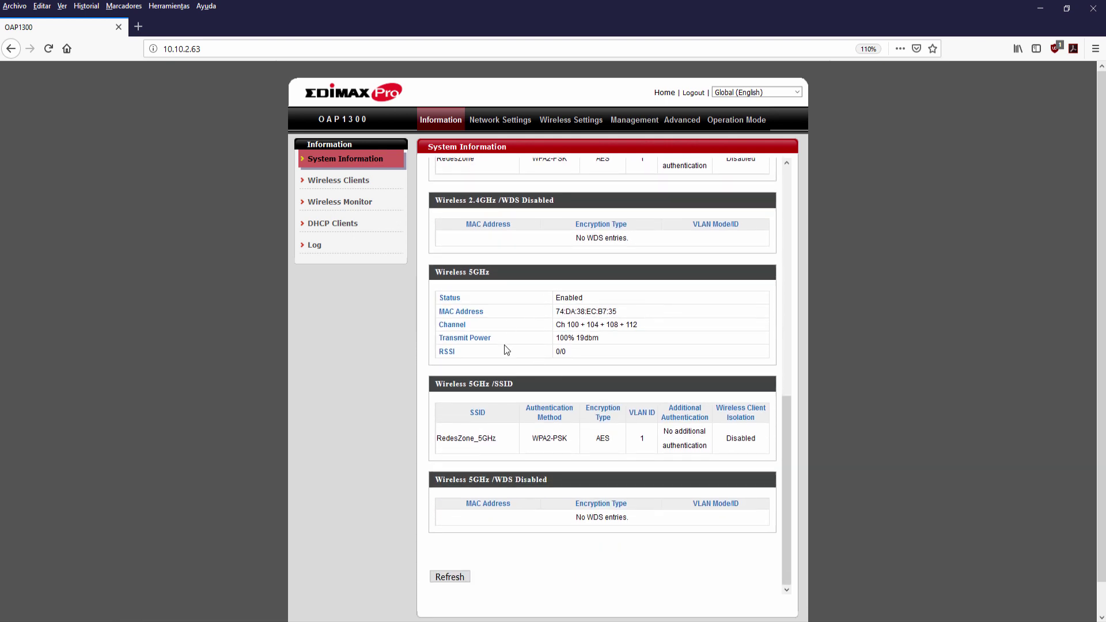
drag(441, 326, 642, 326)
click(644, 325)
drag(556, 324, 639, 324)
click(639, 323)
scroll(634, 314, down, 1)
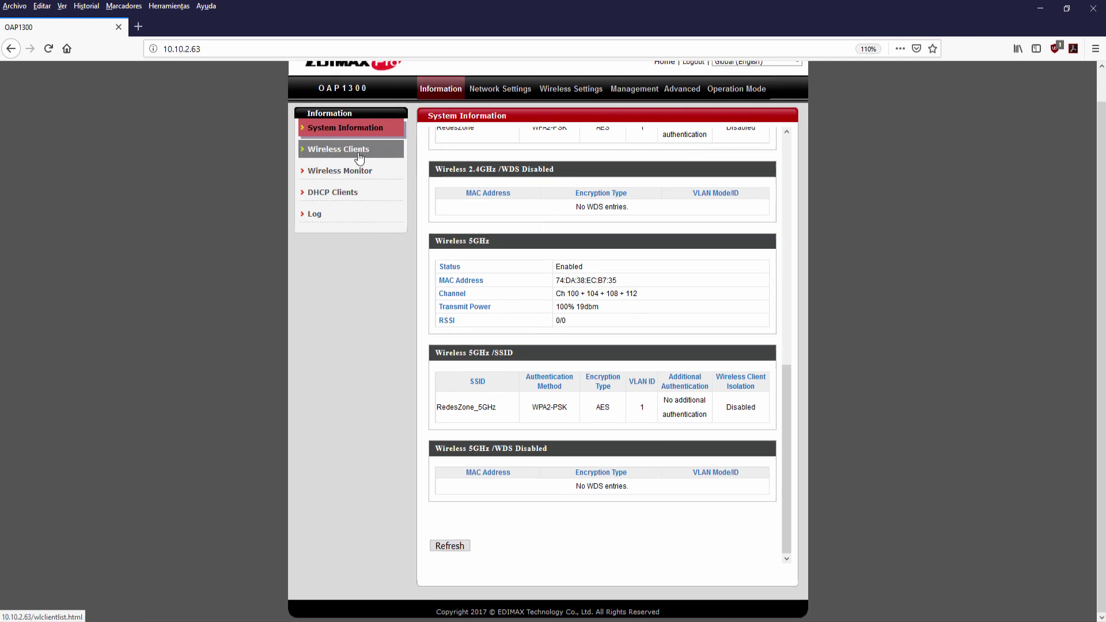
Open the Wireless Clients page and inspect all columns of the 2.4GHz and 5GHz client tables.
scroll(363, 167, up, 1)
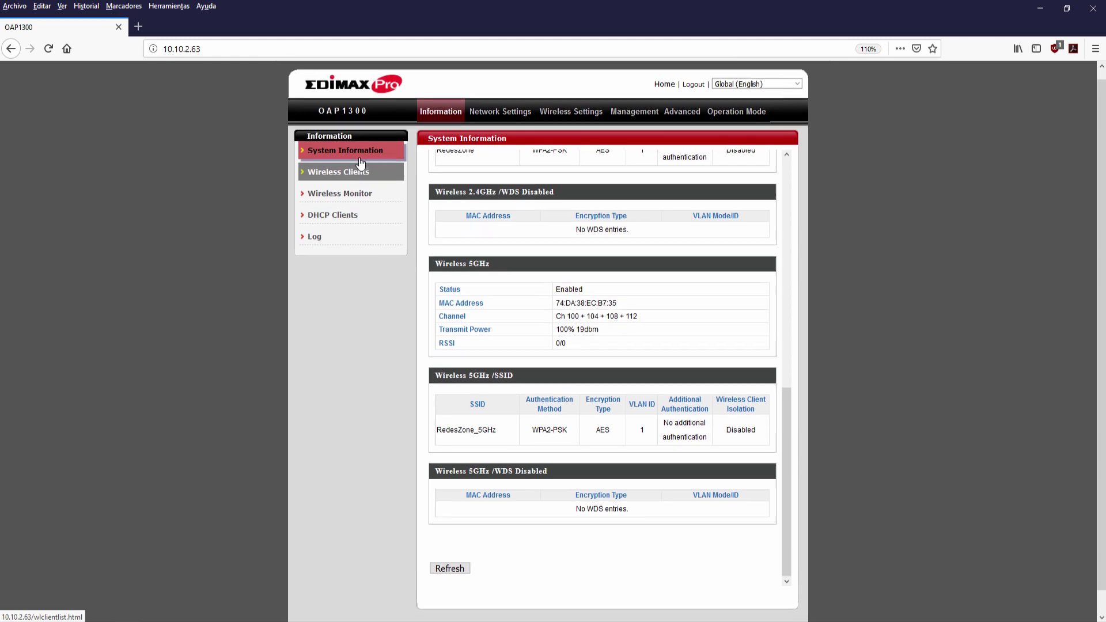
click(371, 185)
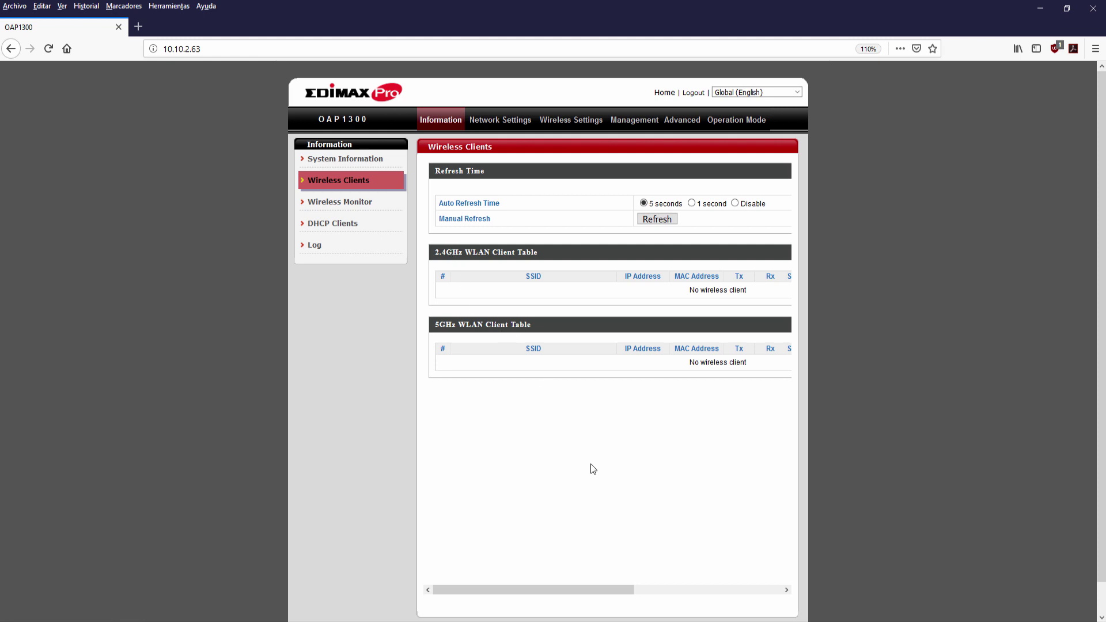
drag(588, 592, 744, 570)
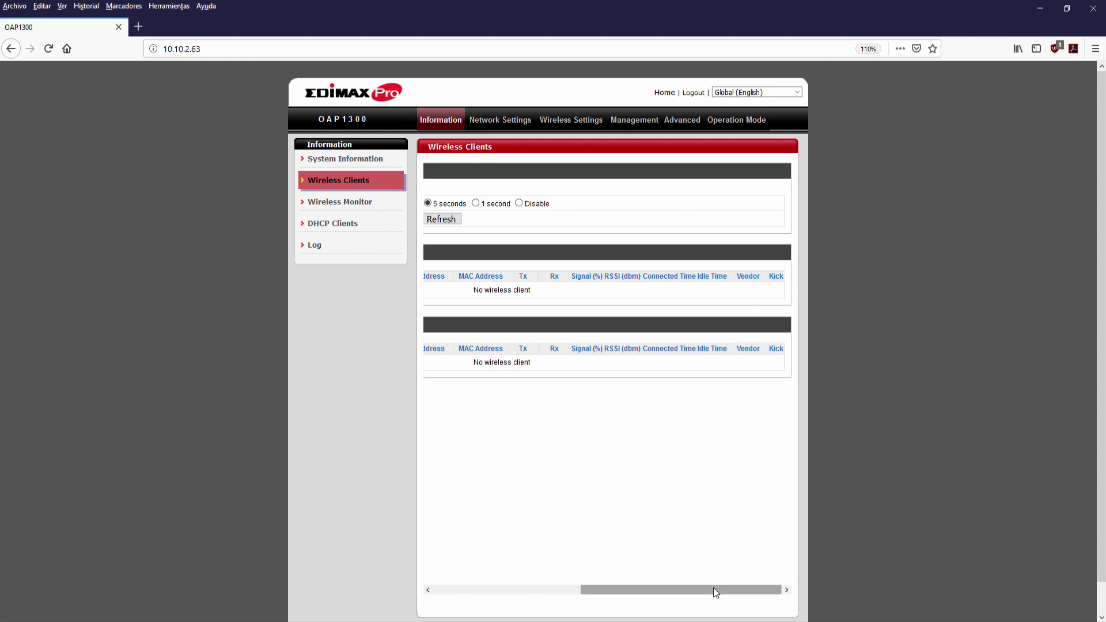
drag(714, 587, 561, 590)
Run a 5G site survey scan in the Wireless Monitor.
click(374, 203)
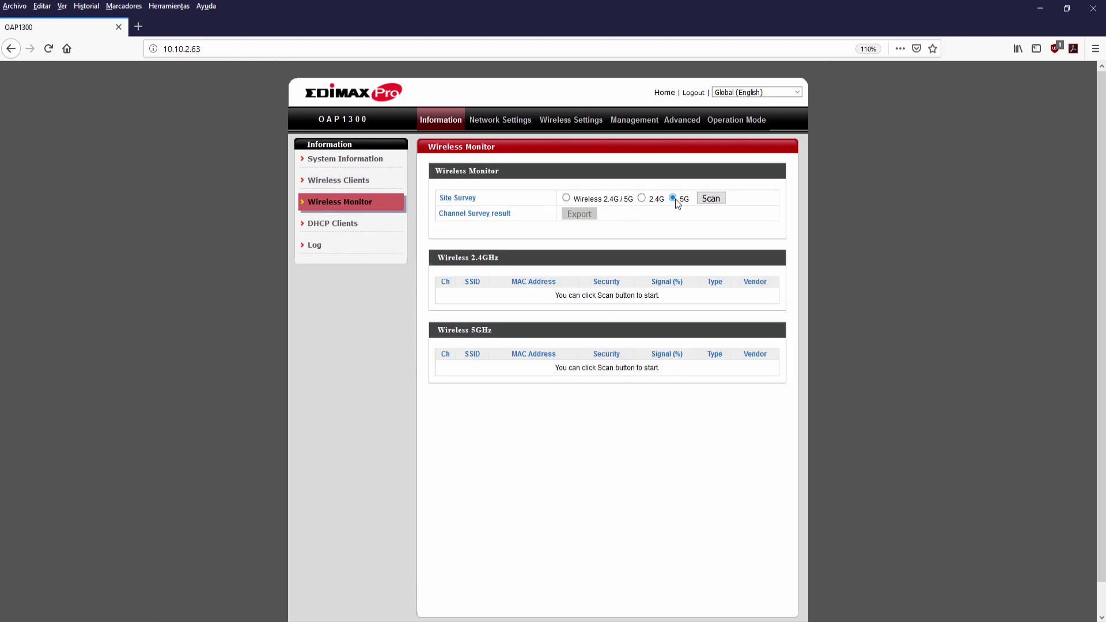
click(713, 198)
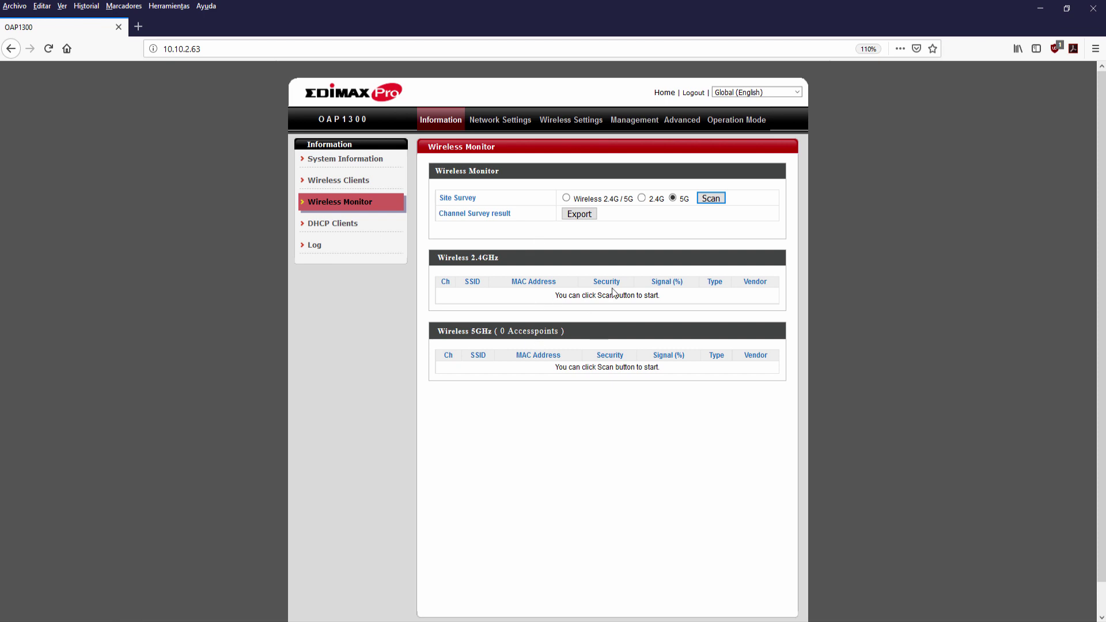
Check the DHCP client table and look through the events and activities log.
click(363, 226)
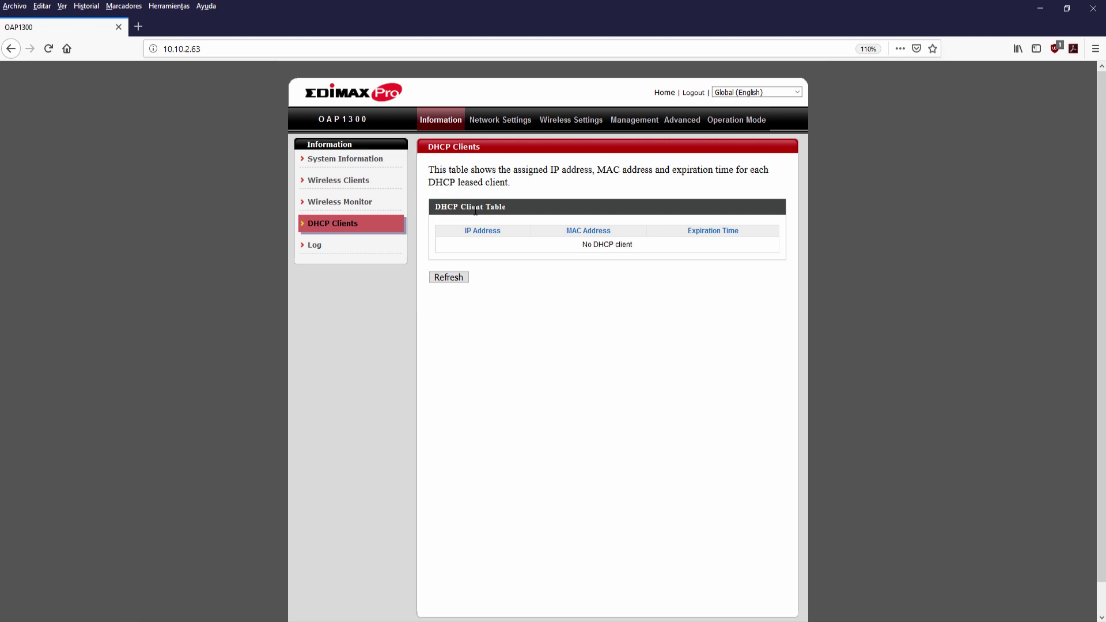
click(340, 251)
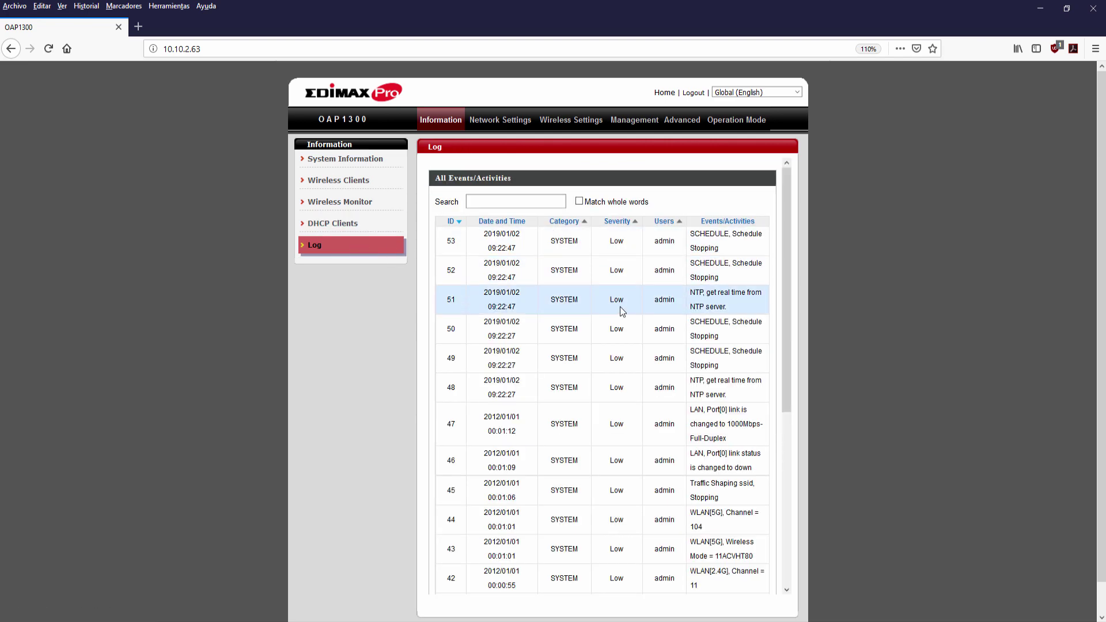
scroll(622, 311, down, 5)
scroll(622, 311, up, 5)
Inspect the LAN-side IP address assignment options in the network settings, keeping DHCP Client selected.
click(492, 122)
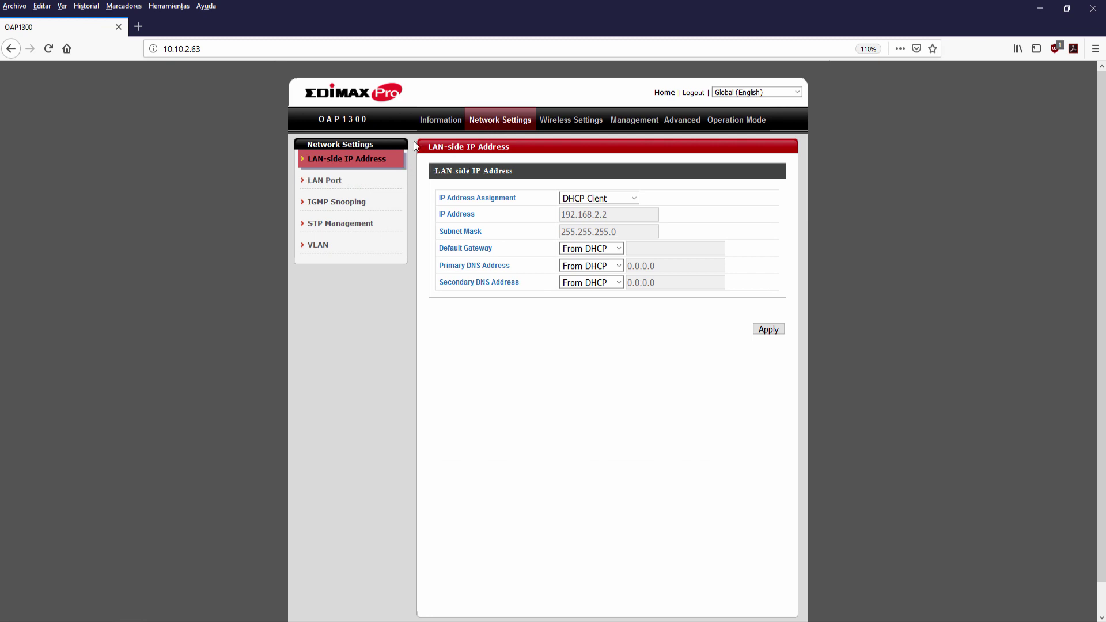
click(596, 198)
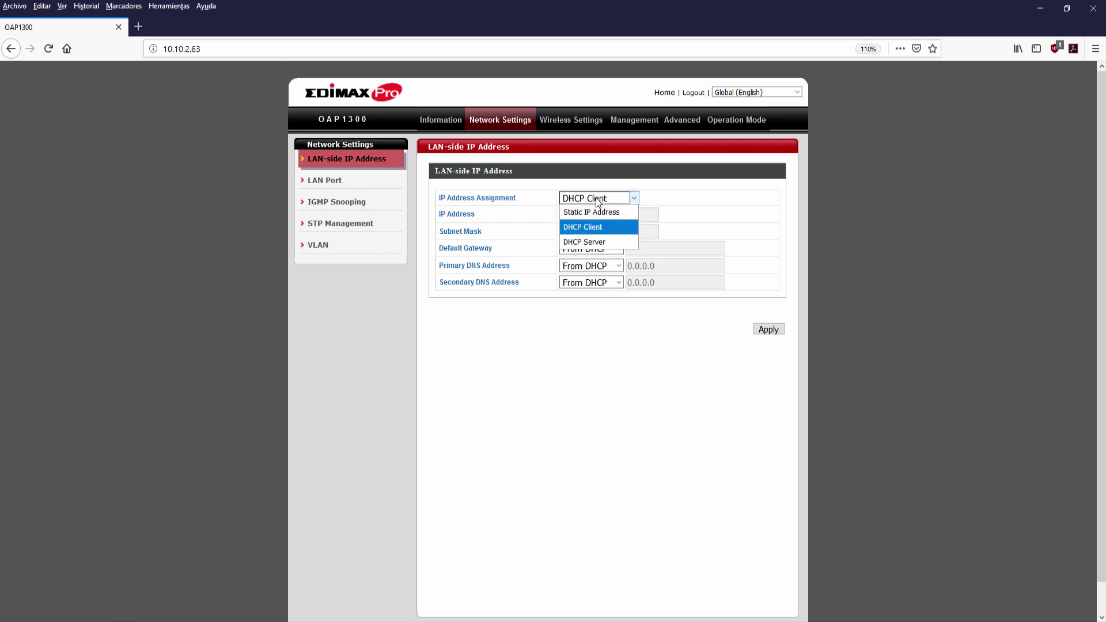
click(594, 227)
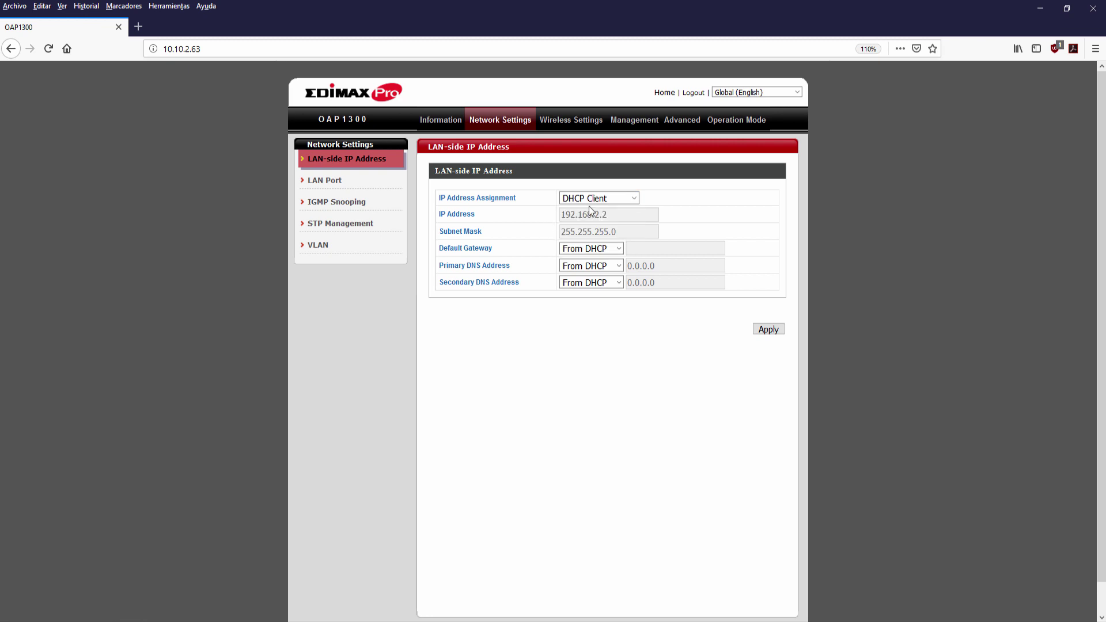
click(620, 198)
click(651, 197)
Examine the LAN1 port options for enabling, speed and duplex, flow control and 802.3az.
click(359, 181)
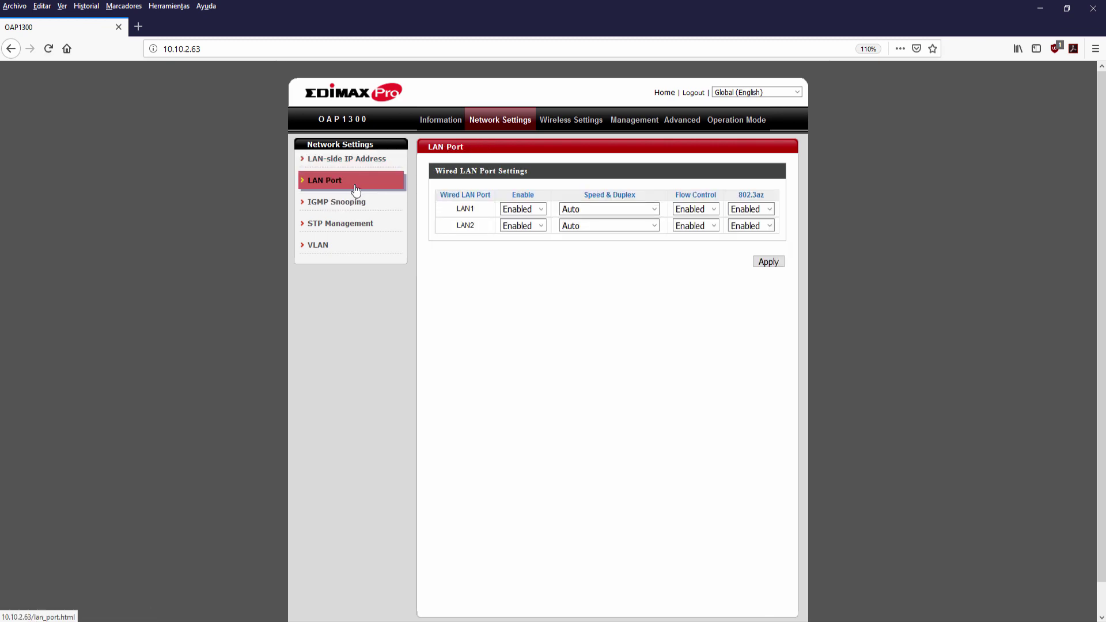
click(510, 208)
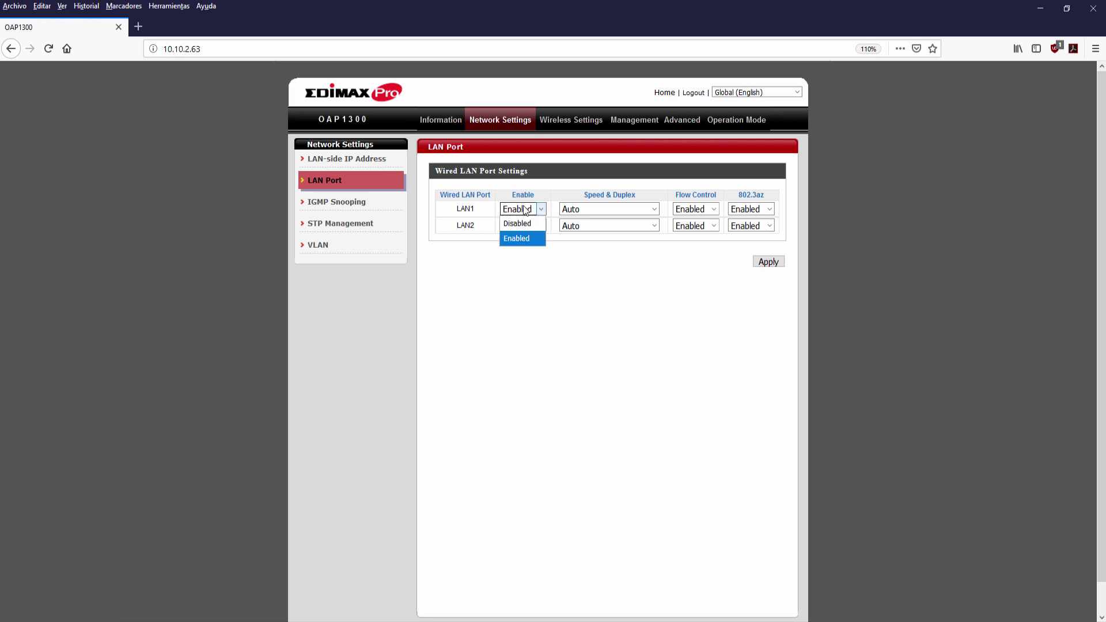
click(526, 209)
click(594, 209)
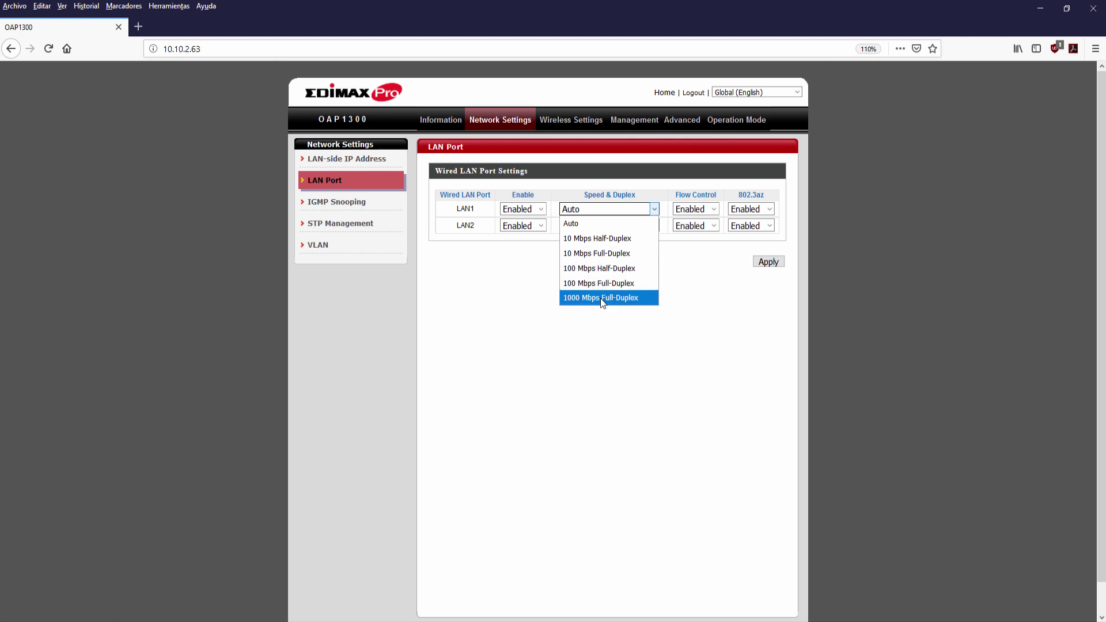
click(642, 327)
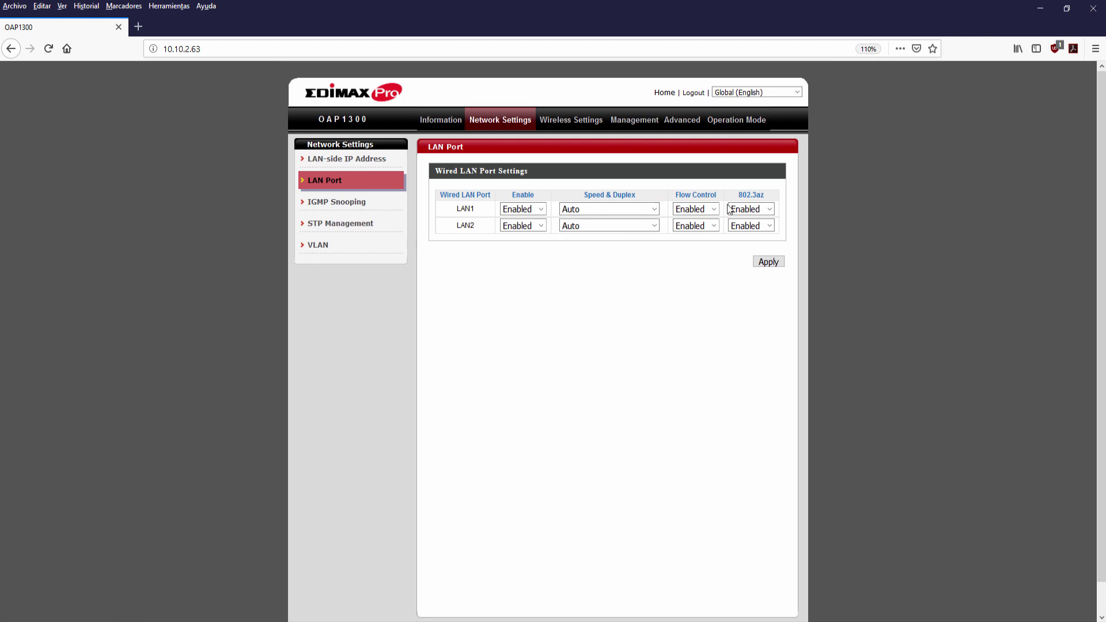
click(715, 209)
click(714, 209)
click(760, 210)
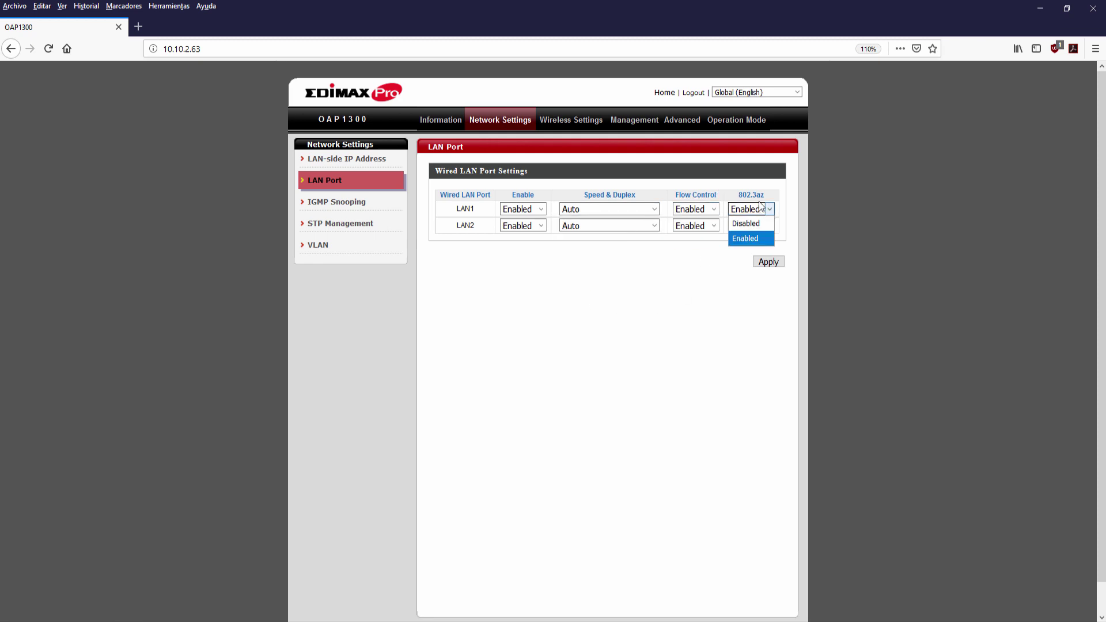
click(758, 182)
Select Enable for IGMP Snooping and for STP Management in the network settings.
click(379, 206)
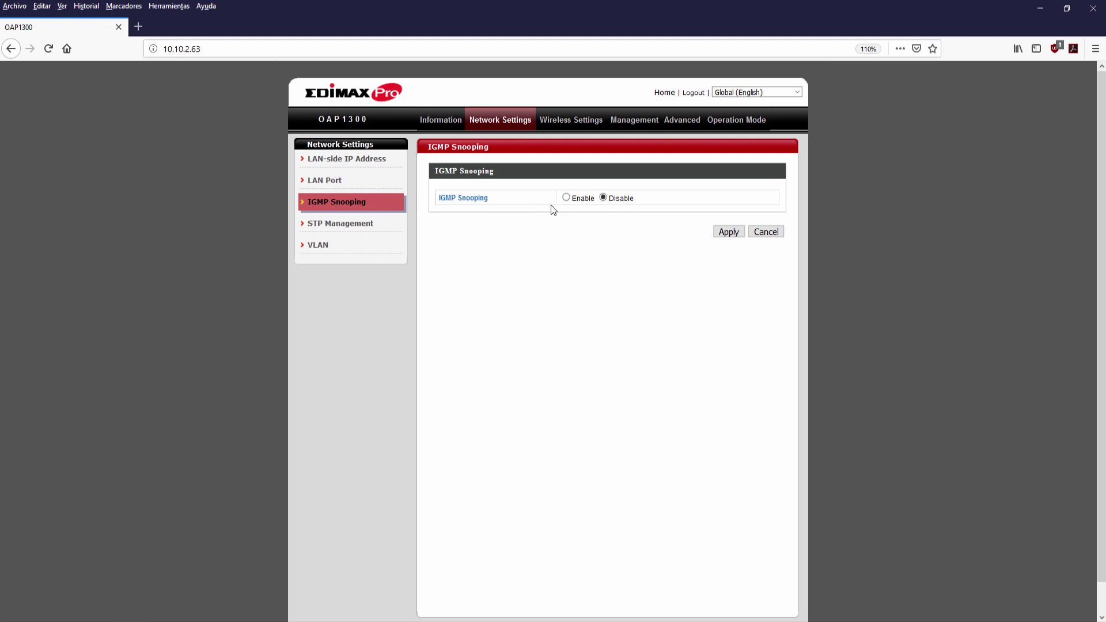
click(567, 199)
click(378, 224)
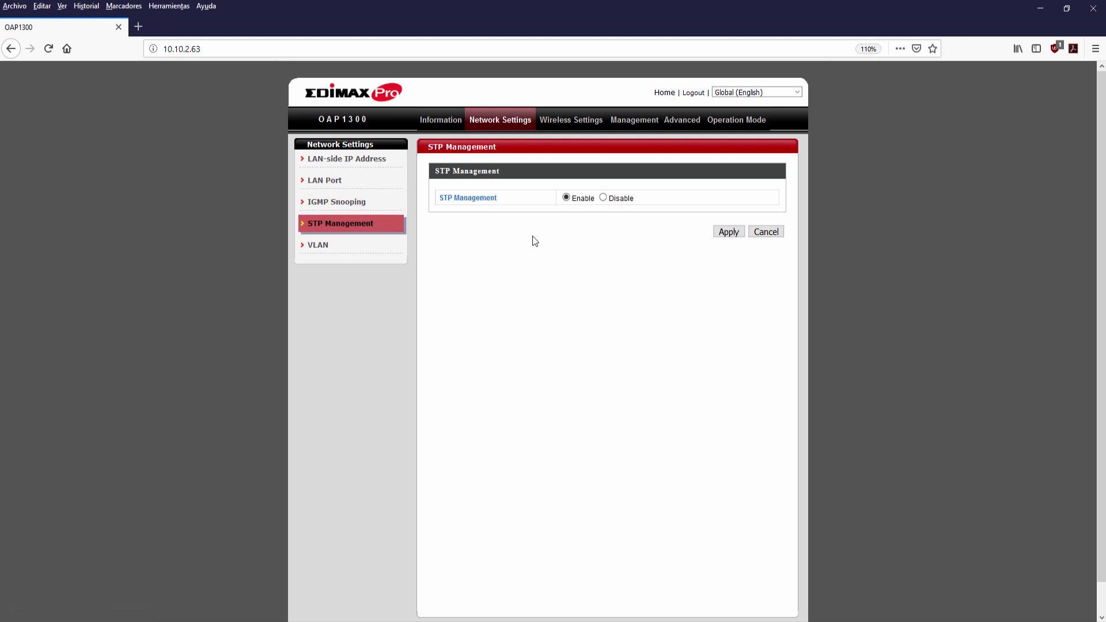
drag(441, 201, 455, 200)
click(524, 200)
click(566, 198)
Set the VLAN mode of both wired ports, LAN1 and LAN2, to Tagged Port.
click(349, 253)
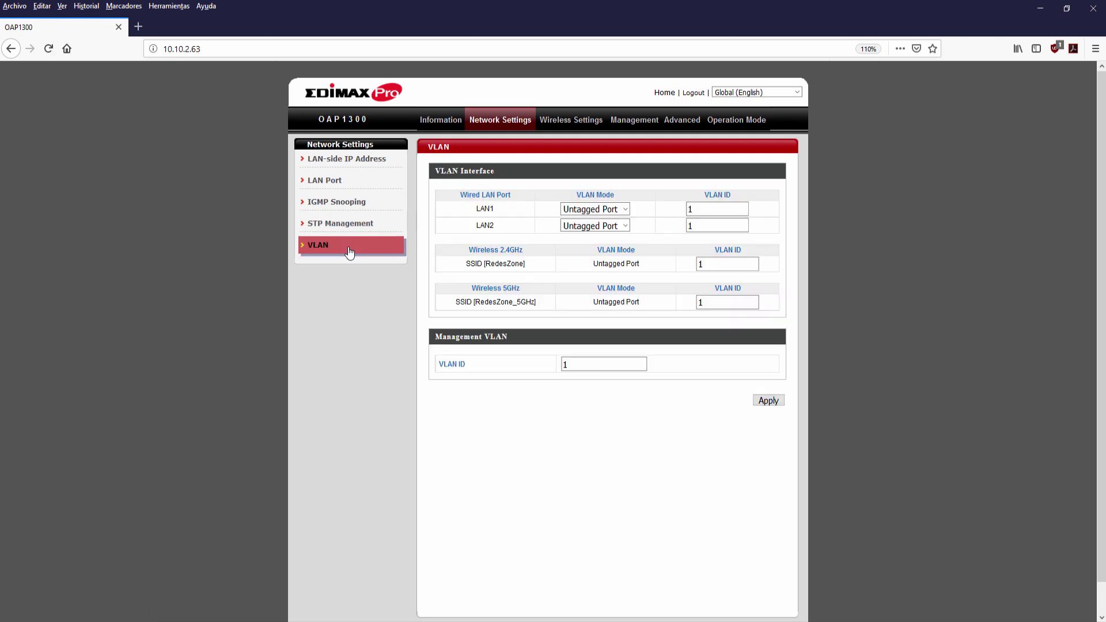
click(600, 210)
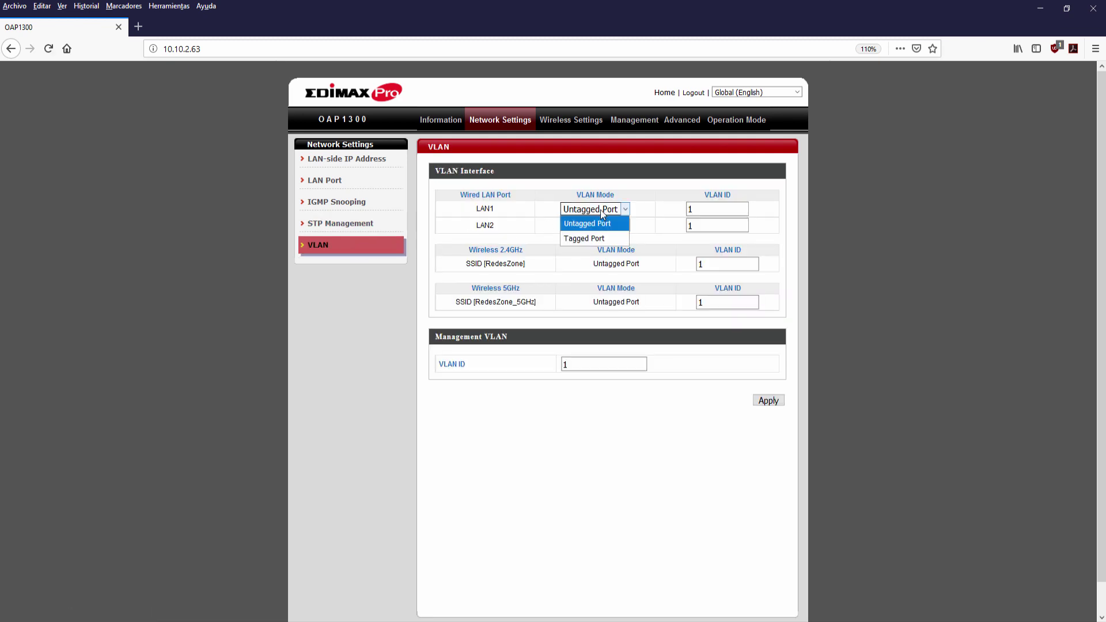
click(604, 208)
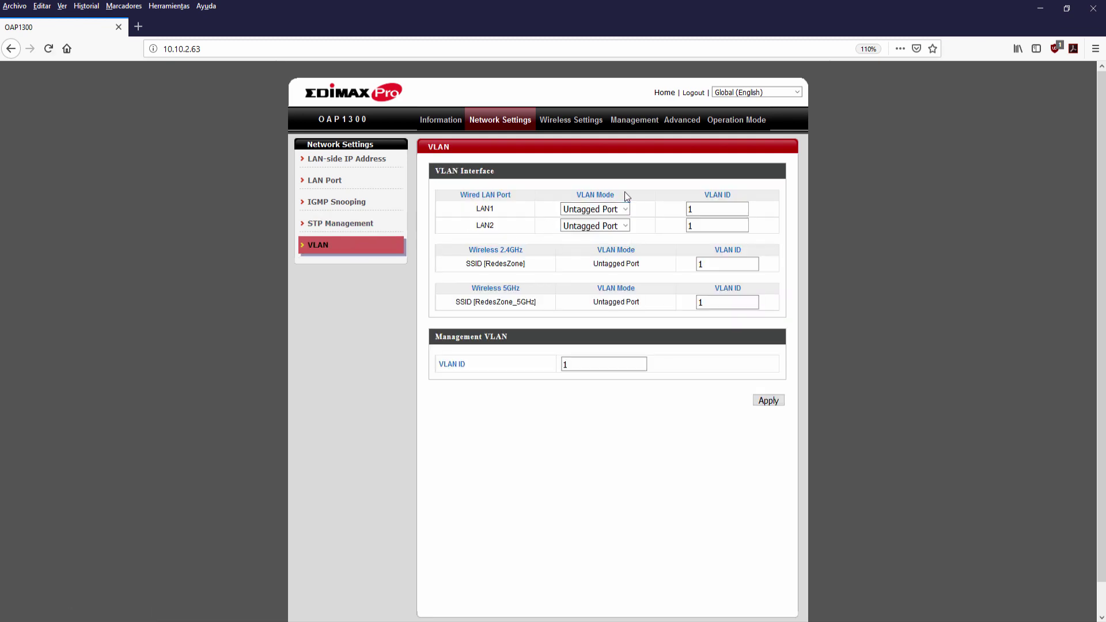
click(602, 209)
click(601, 238)
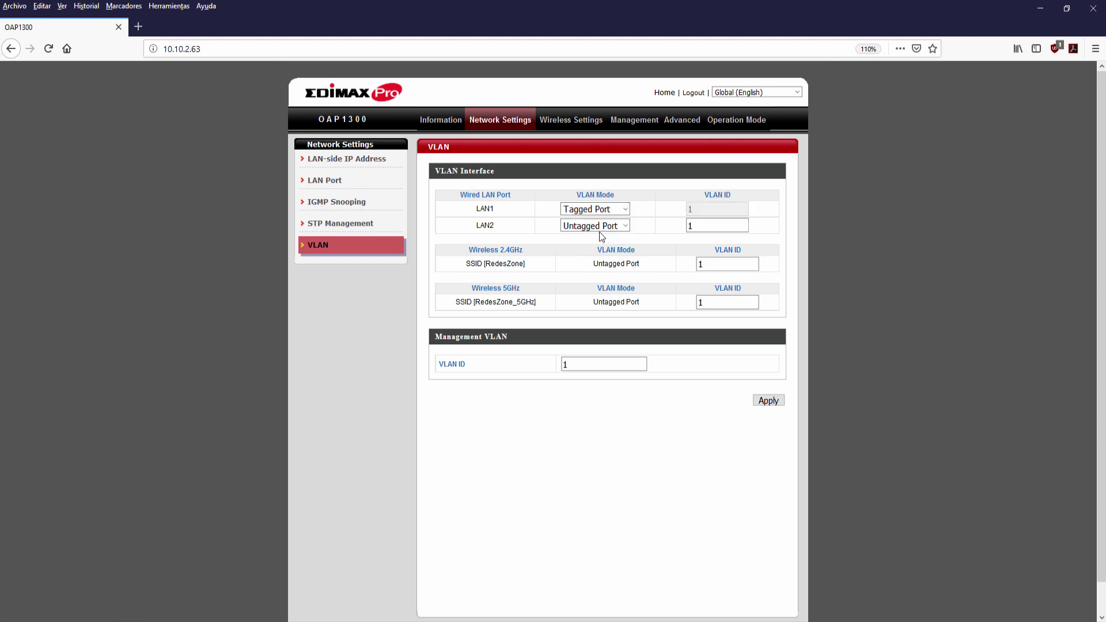
click(614, 216)
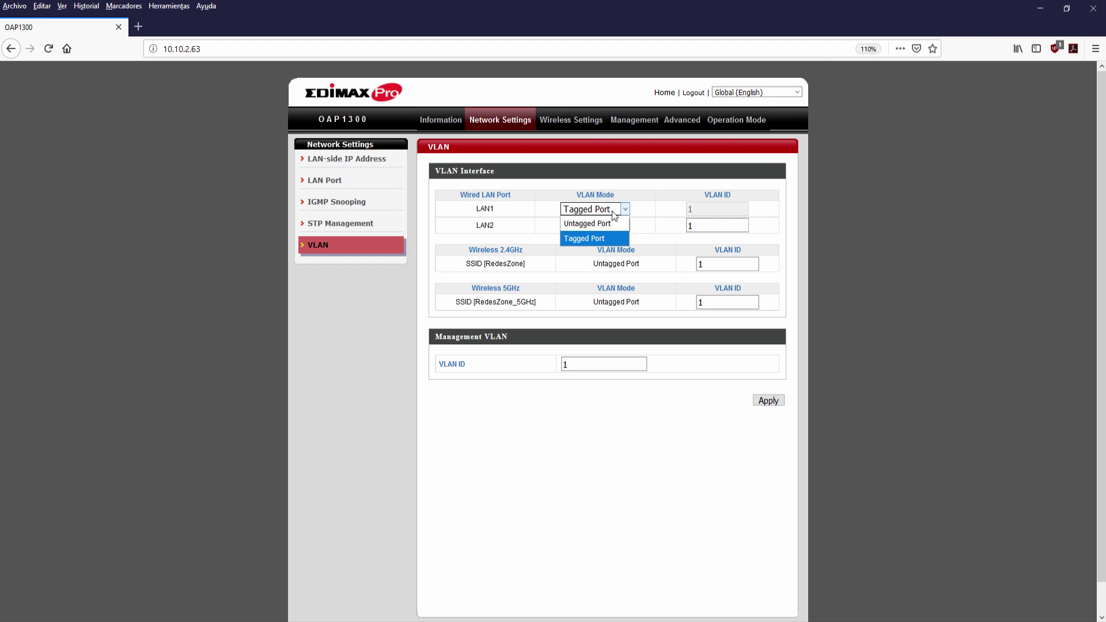
click(621, 208)
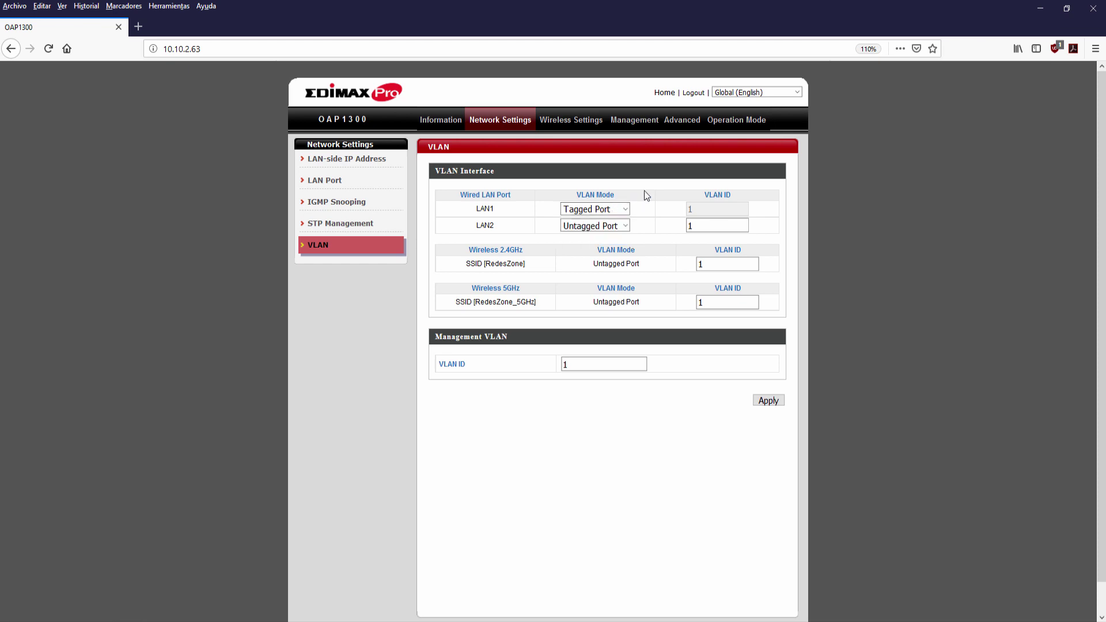
click(604, 223)
click(593, 251)
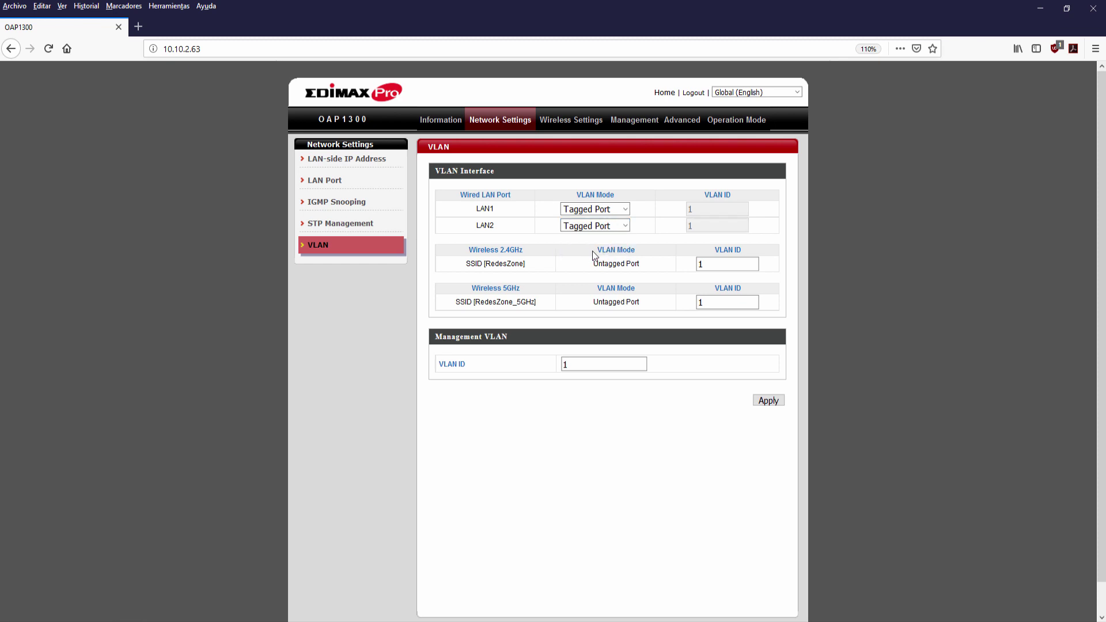
Set the VLAN ID to 2 for the RedesZone SSID and 3 for the RedesZone_5GHz SSID.
click(723, 264)
double_click(699, 265)
text(2)
key(Tab)
text(3)
Check the Management VLAN ID, and set the VLAN mode of LAN1 and LAN2 back to Untagged Port.
click(601, 361)
drag(445, 364, 549, 368)
double_click(562, 363)
click(596, 208)
click(587, 222)
click(605, 226)
click(607, 239)
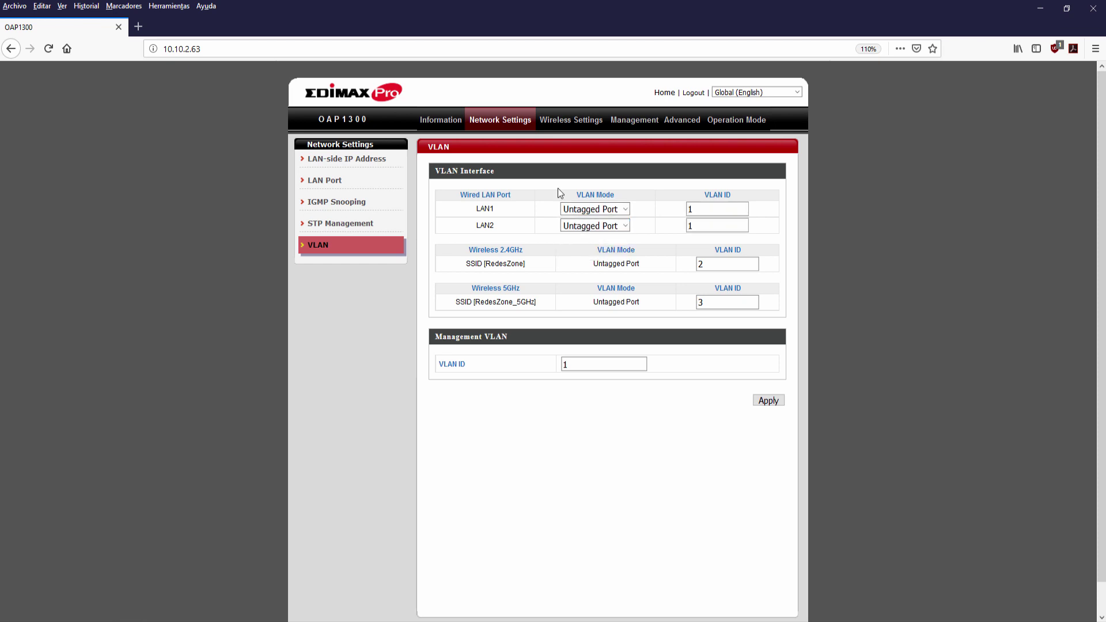
Open the 2.4GHz basic wireless settings and check the available bands and the selectable number of SSIDs.
click(563, 124)
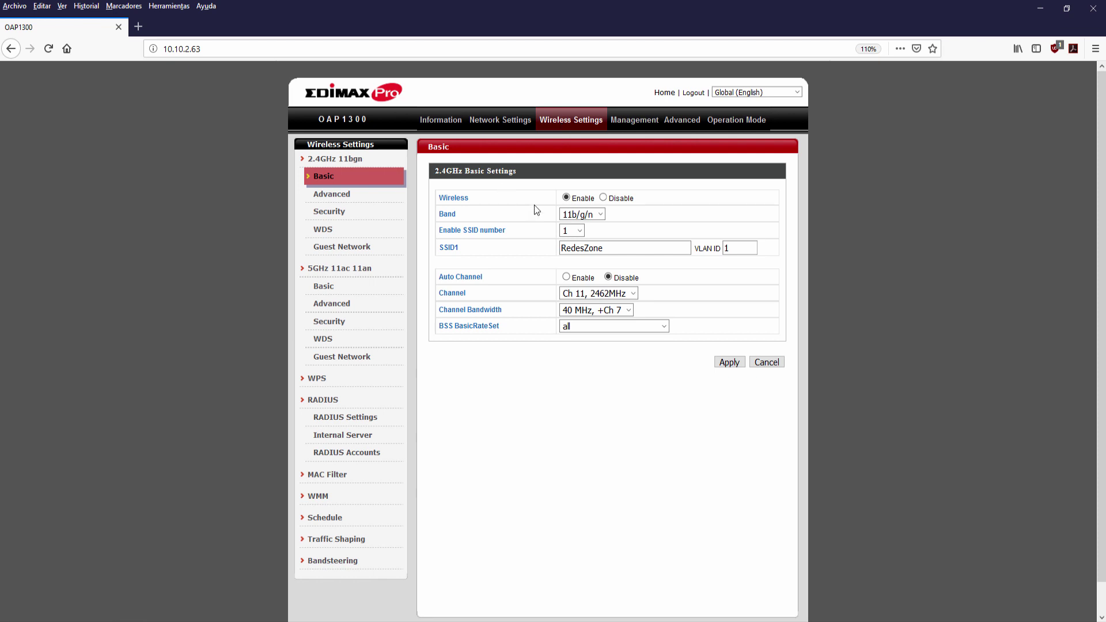
click(583, 214)
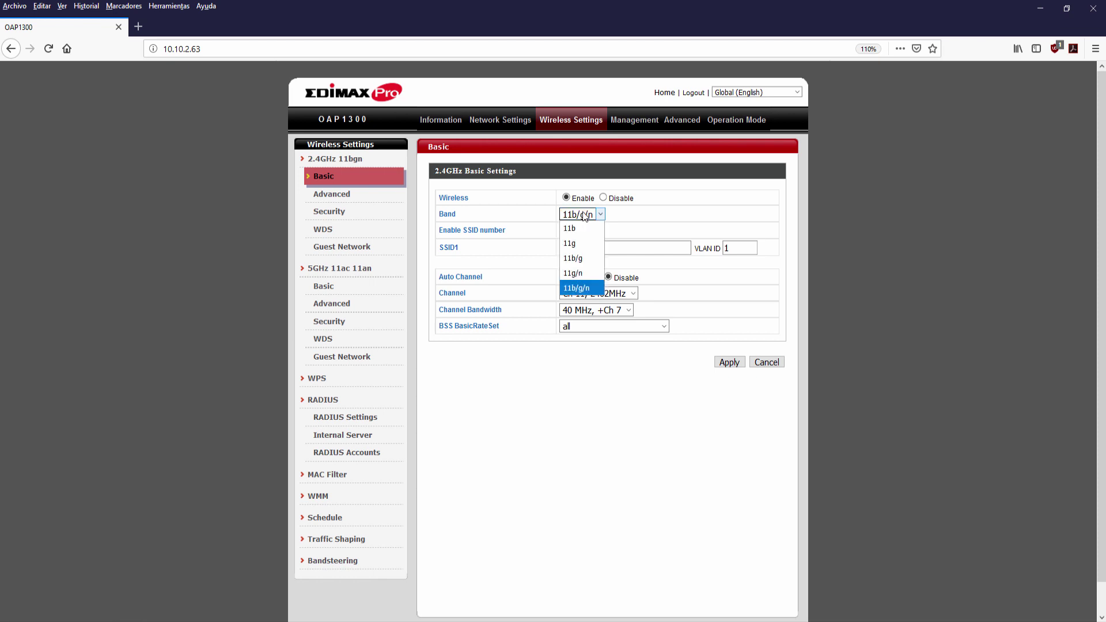
click(579, 288)
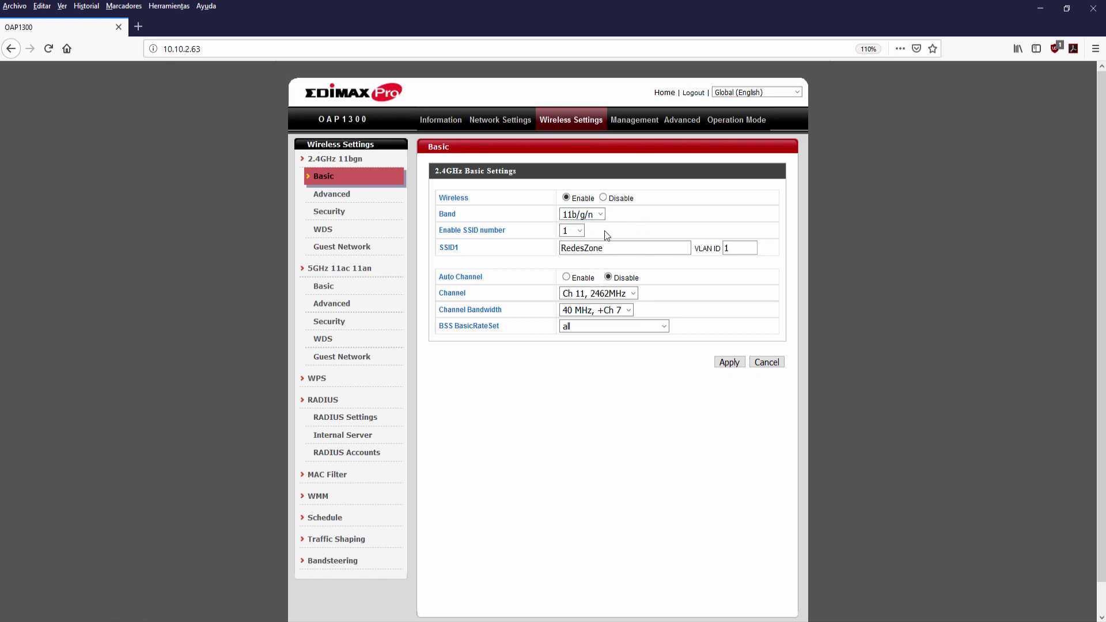
click(580, 231)
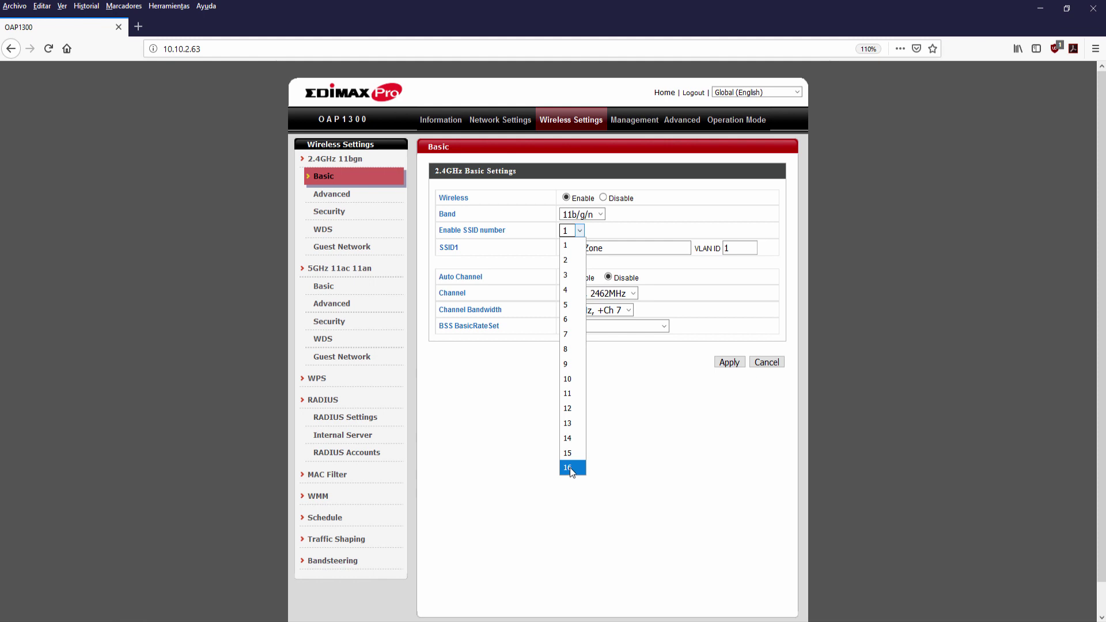
click(622, 452)
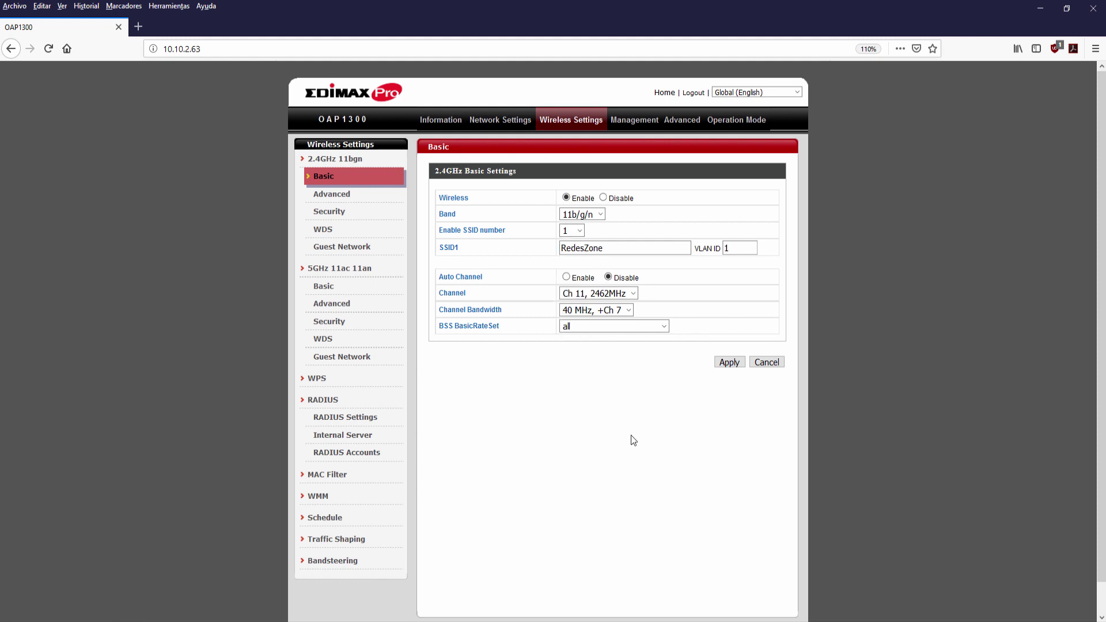
Switch the 2.4GHz Auto Channel setting to Enable and back to Disable, and look through the available channels.
click(558, 251)
click(566, 277)
click(608, 277)
click(620, 294)
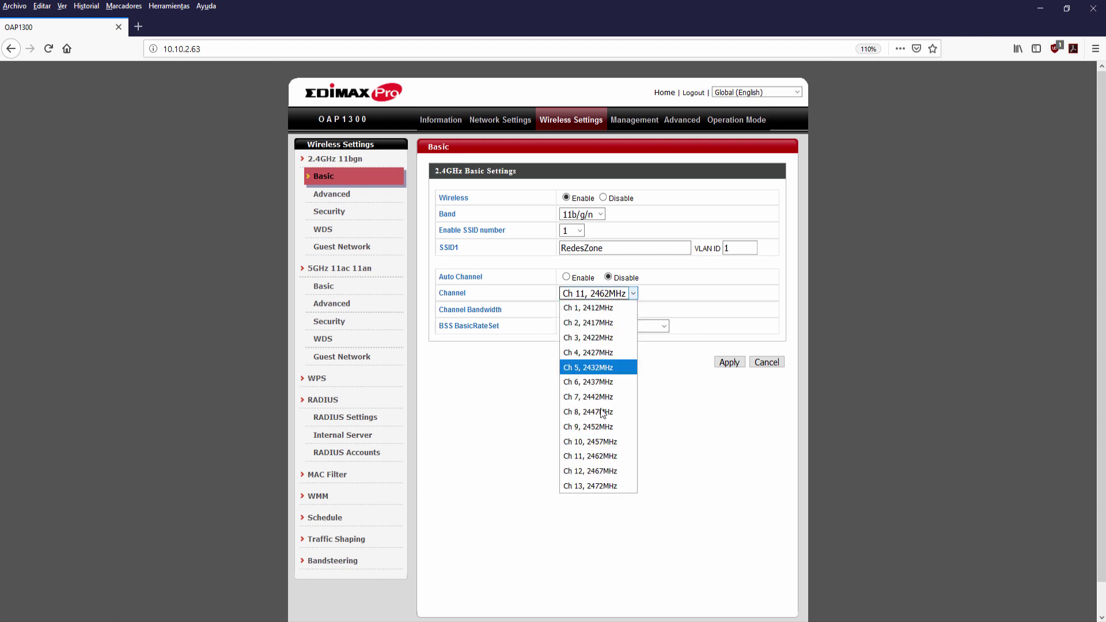
click(663, 472)
Examine the 2.4GHz Channel Bandwidth and BSS BasicRateSet options.
click(629, 311)
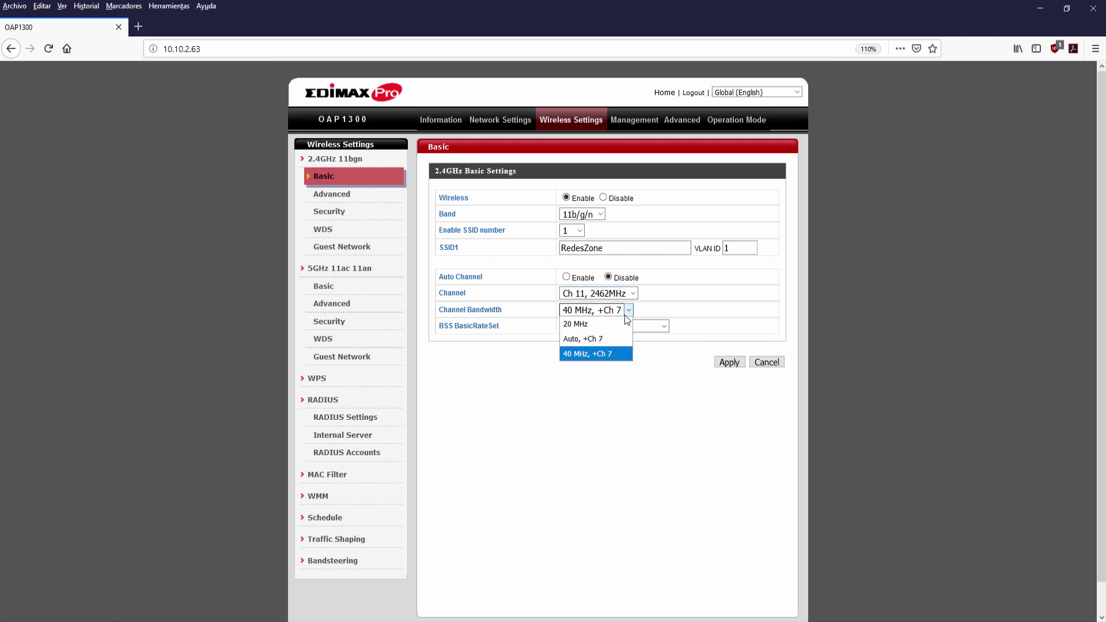
click(597, 354)
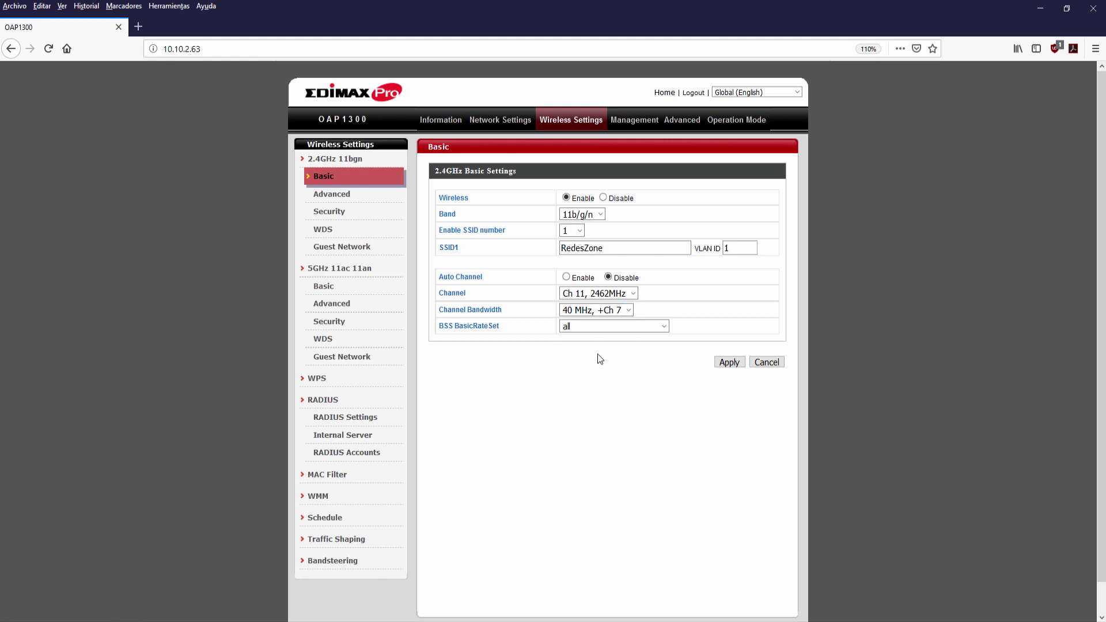
click(607, 316)
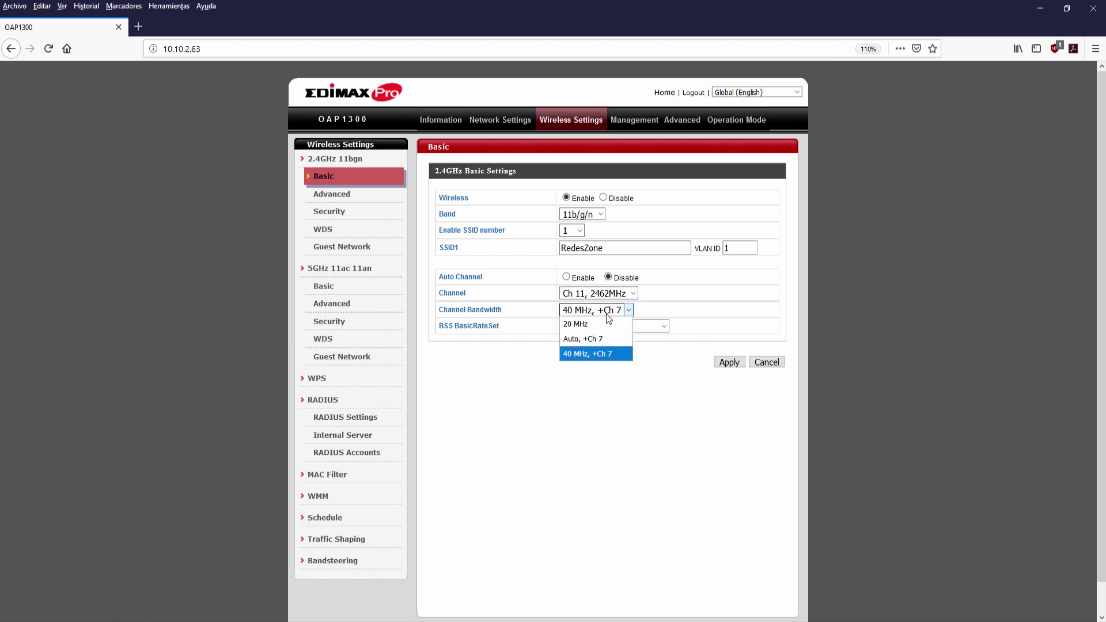
click(612, 380)
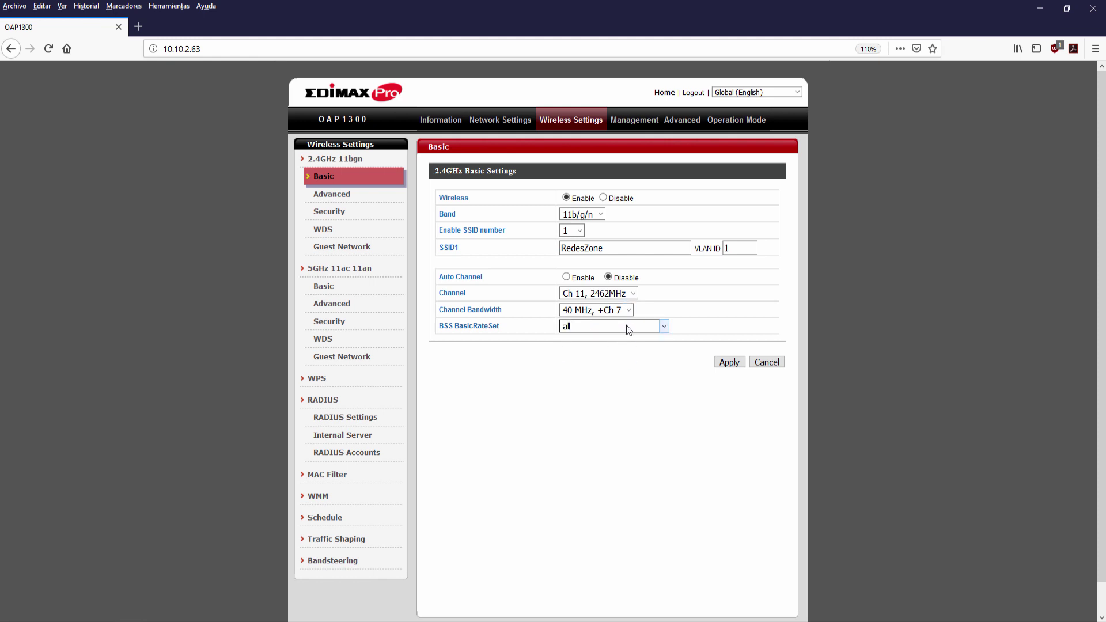
click(649, 327)
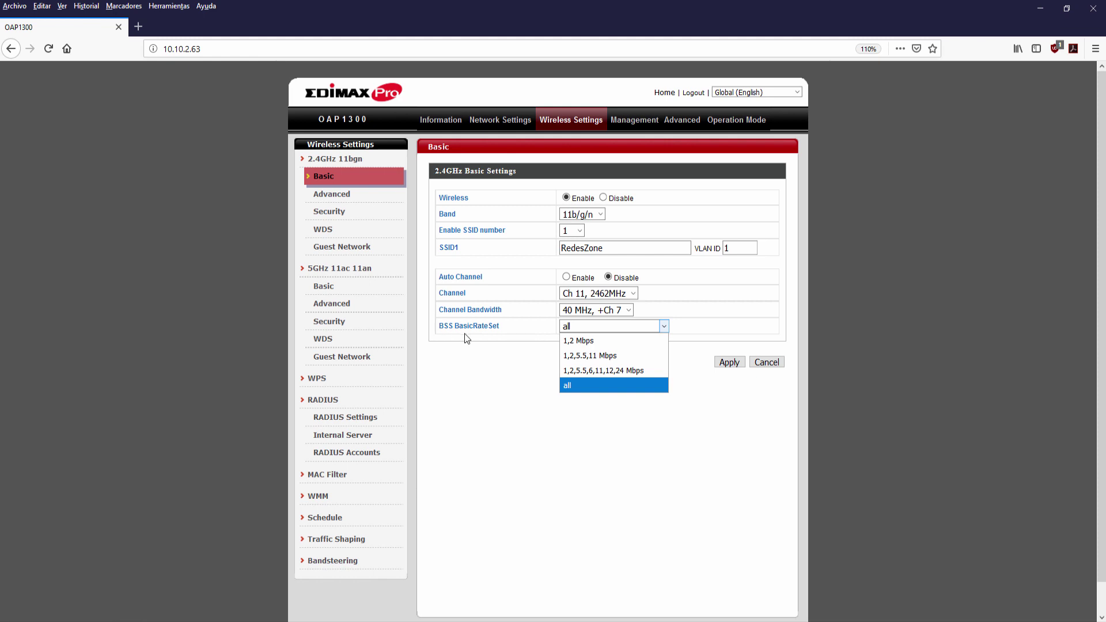
click(481, 338)
Open the 2.4GHz advanced settings and examine Guard Interval, DTIM Period, RTS Threshold and the Tx Power levels.
click(353, 193)
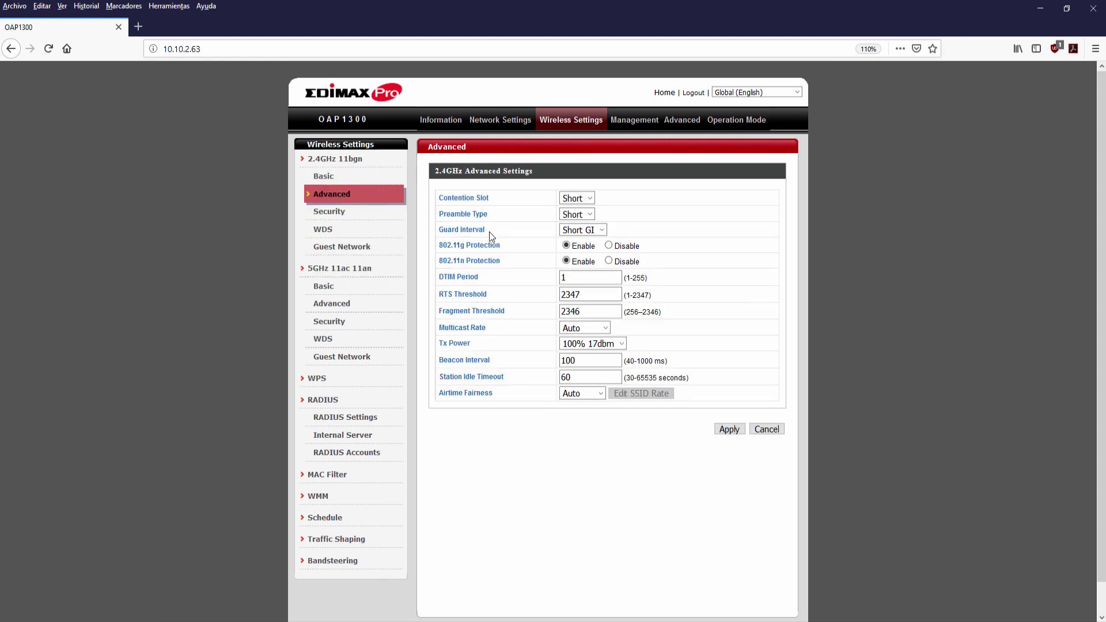
drag(439, 232, 485, 233)
drag(439, 278, 475, 297)
click(475, 299)
drag(440, 344, 486, 345)
click(488, 345)
click(573, 343)
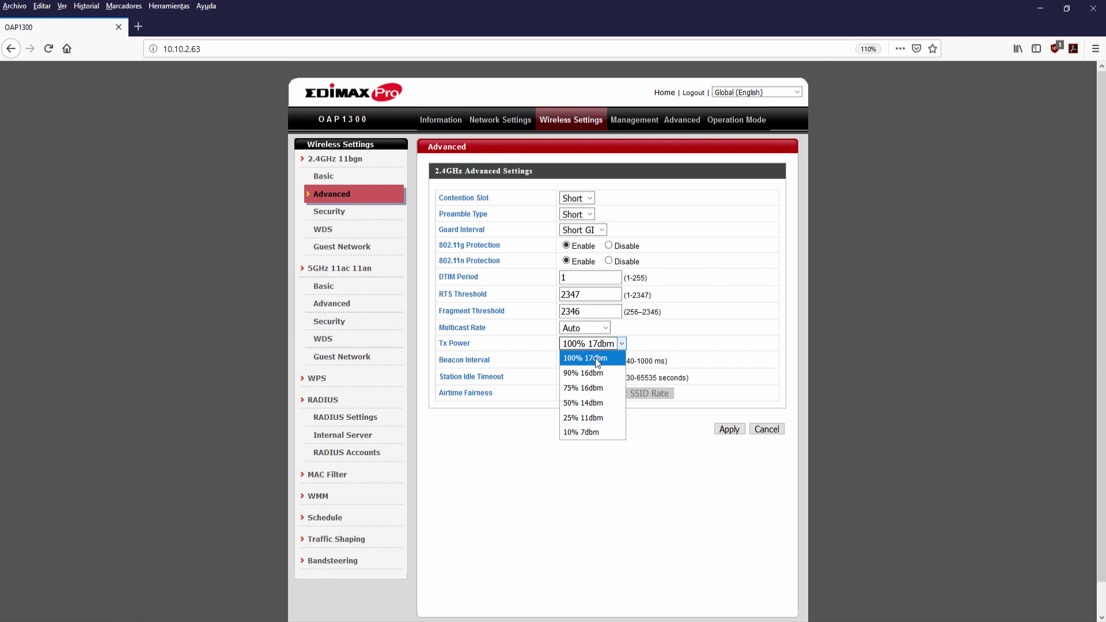
click(664, 345)
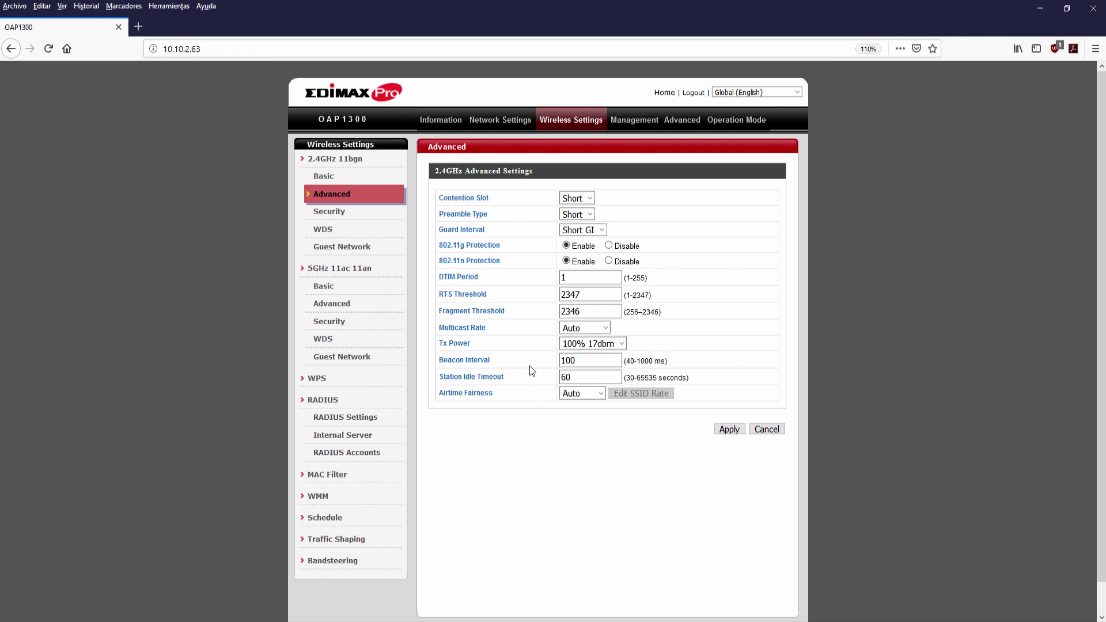
Switch 2.4GHz Airtime Fairness to Static, inspect the shared rate per SSID, and cancel without applying.
drag(440, 395, 509, 403)
click(497, 403)
click(590, 398)
click(597, 400)
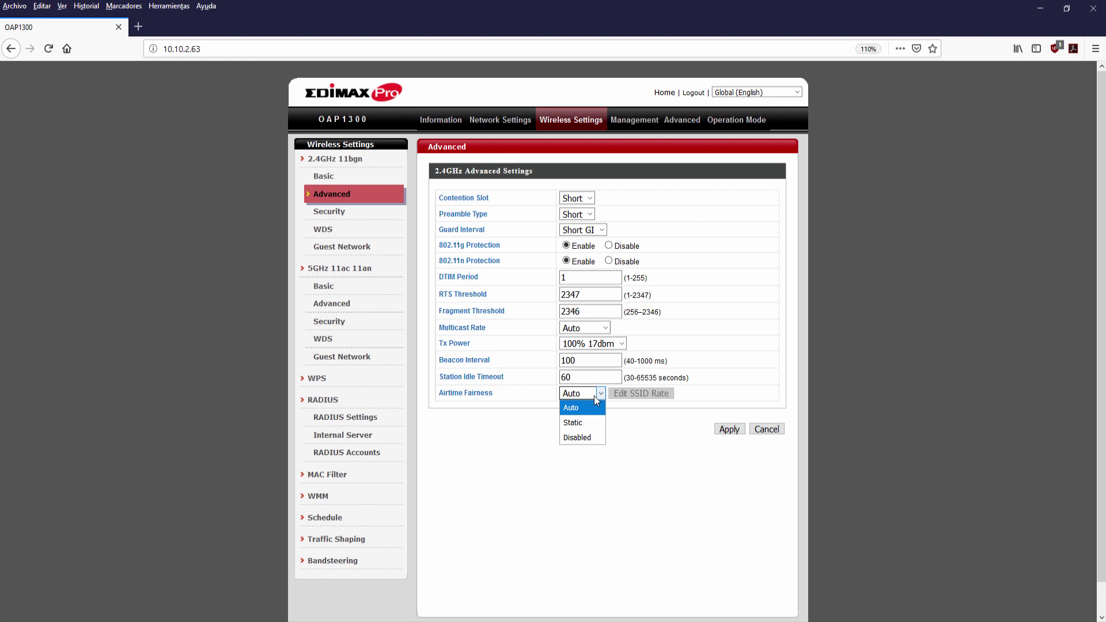
click(588, 423)
click(627, 391)
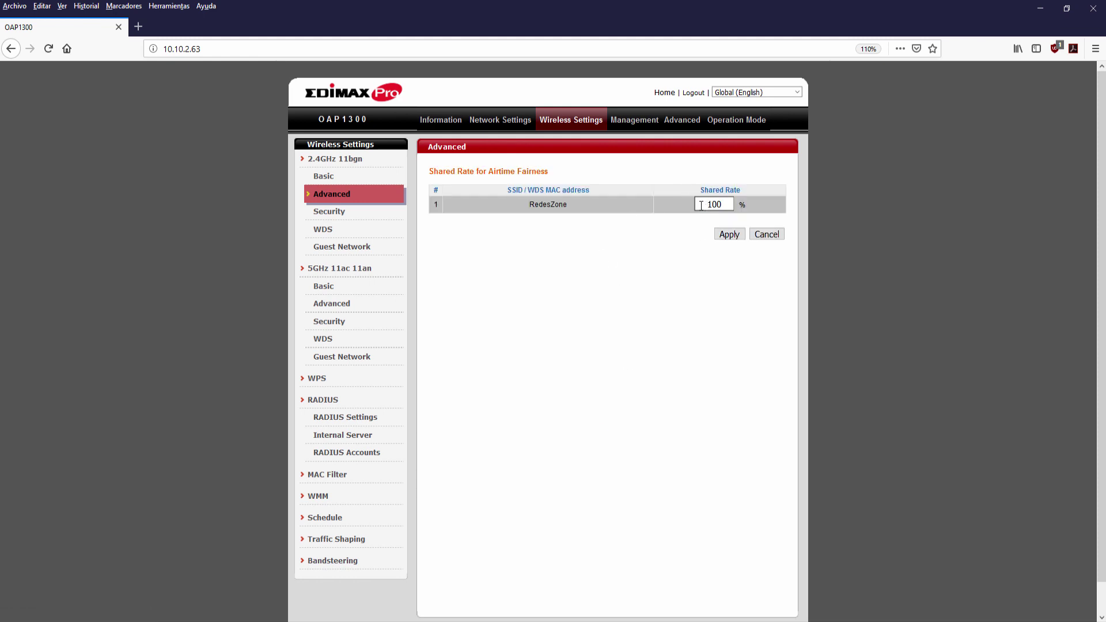
drag(713, 205, 592, 212)
click(717, 205)
double_click(717, 206)
click(697, 255)
click(765, 233)
Open the 2.4GHz security settings and check the Broadcast SSID and 802.11k options.
click(346, 214)
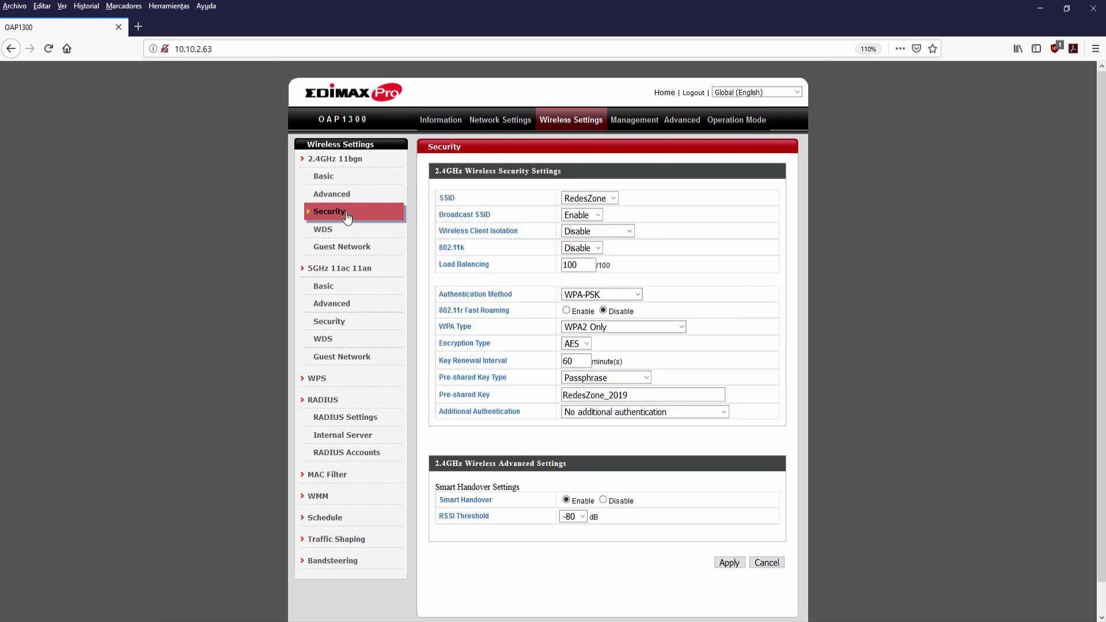
click(586, 216)
click(586, 215)
click(594, 249)
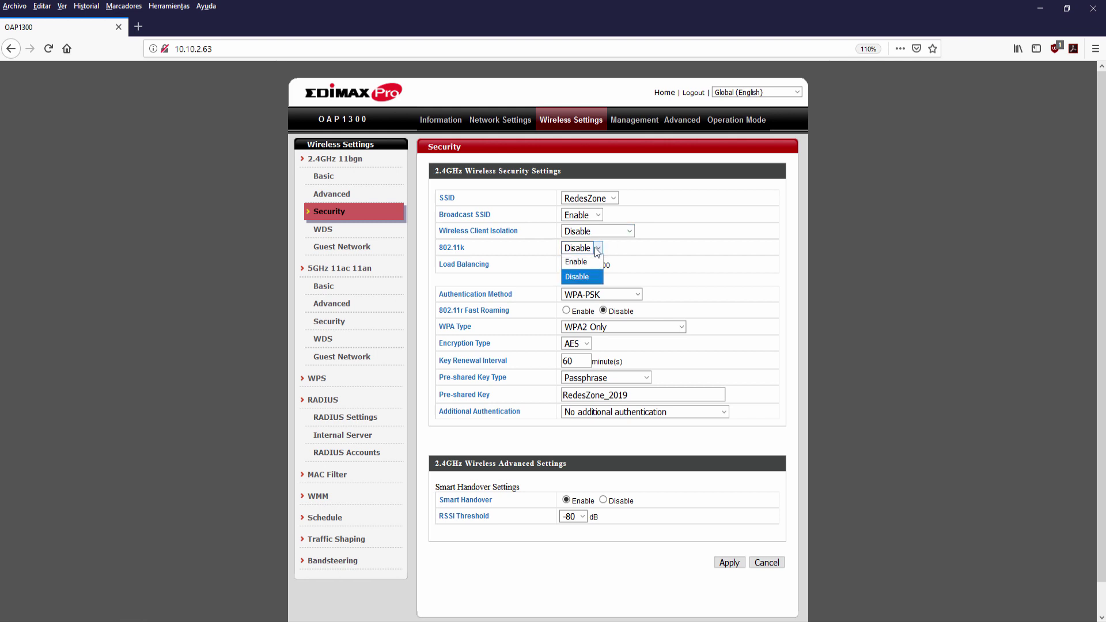
click(489, 254)
drag(439, 248, 465, 249)
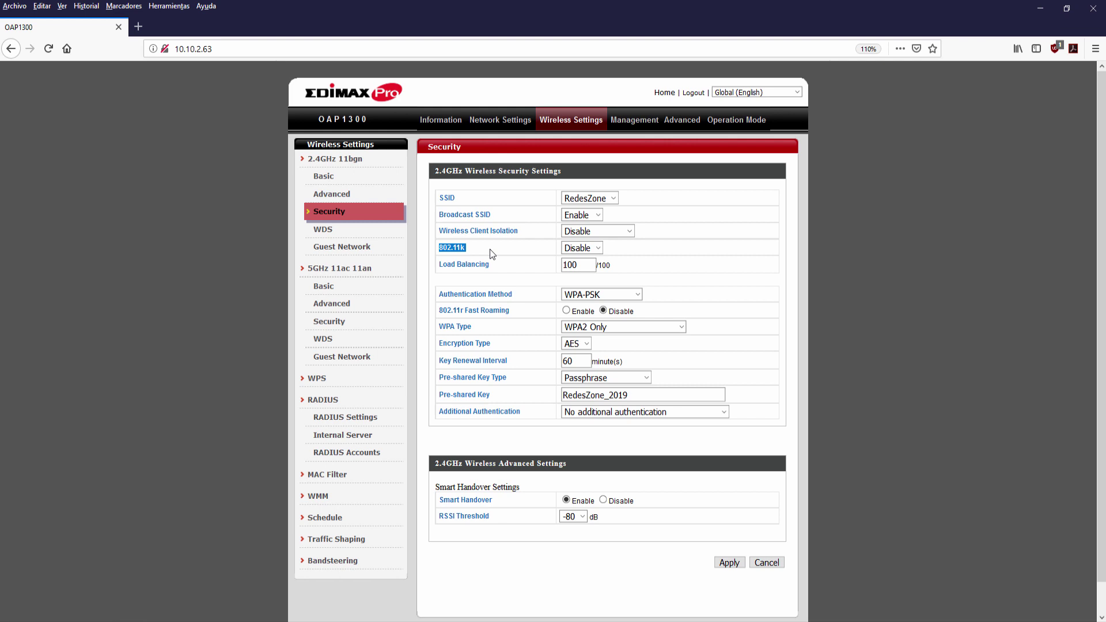
Examine the Load Balancing limit for the RedesZone SSID.
click(564, 265)
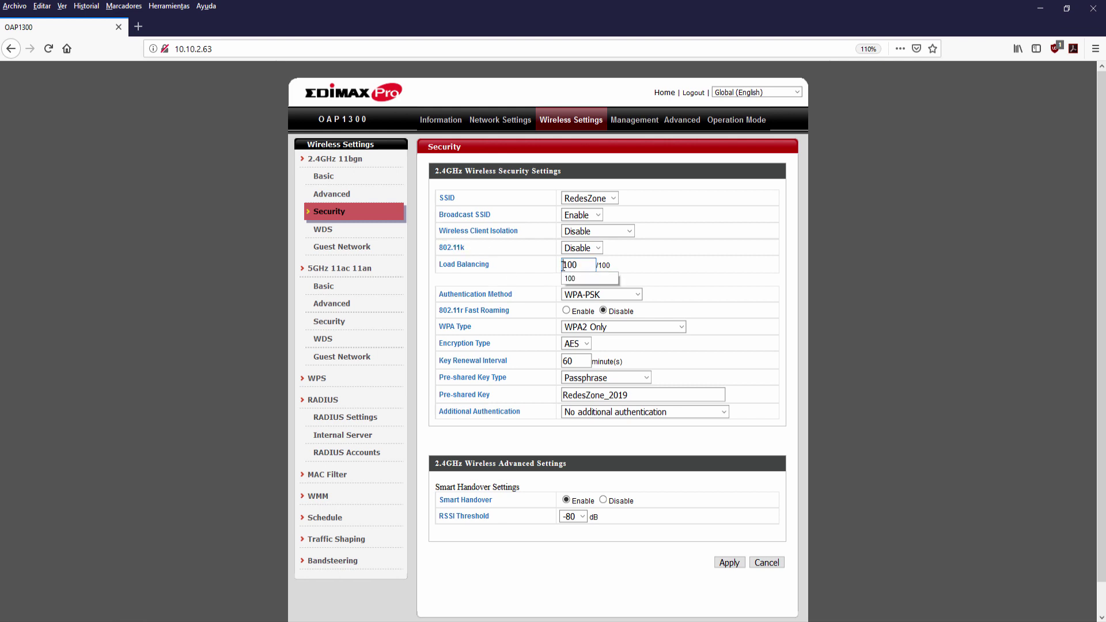
click(625, 265)
click(580, 265)
click(495, 267)
Switch the authentication method to WPA-EAP, check its WPA types, and set the method back to WPA-PSK.
click(617, 296)
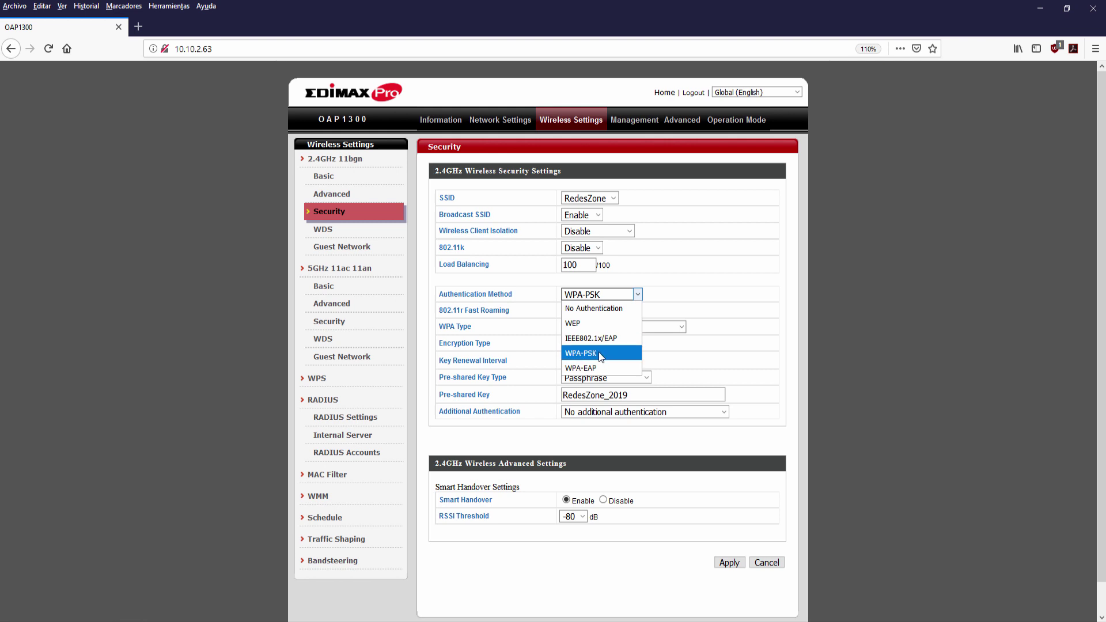
click(597, 369)
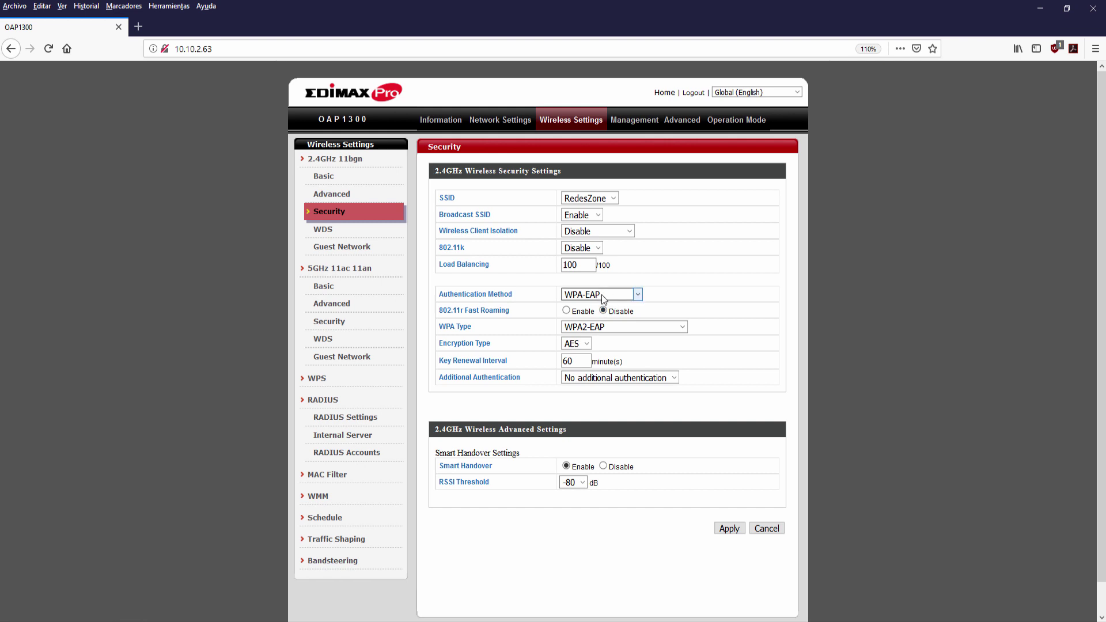
click(627, 327)
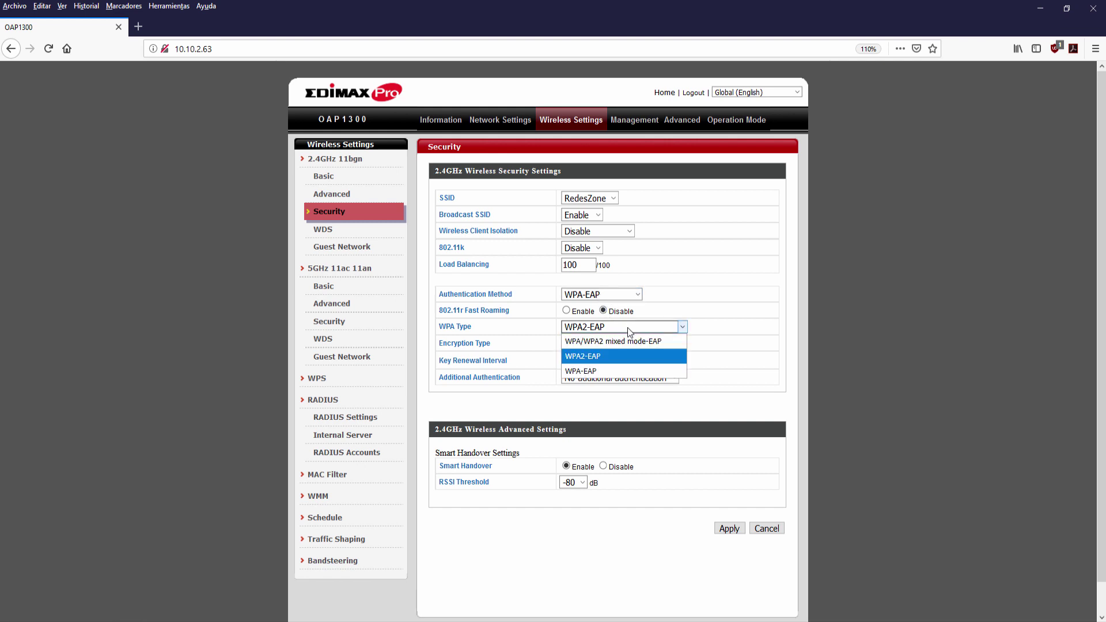
click(663, 306)
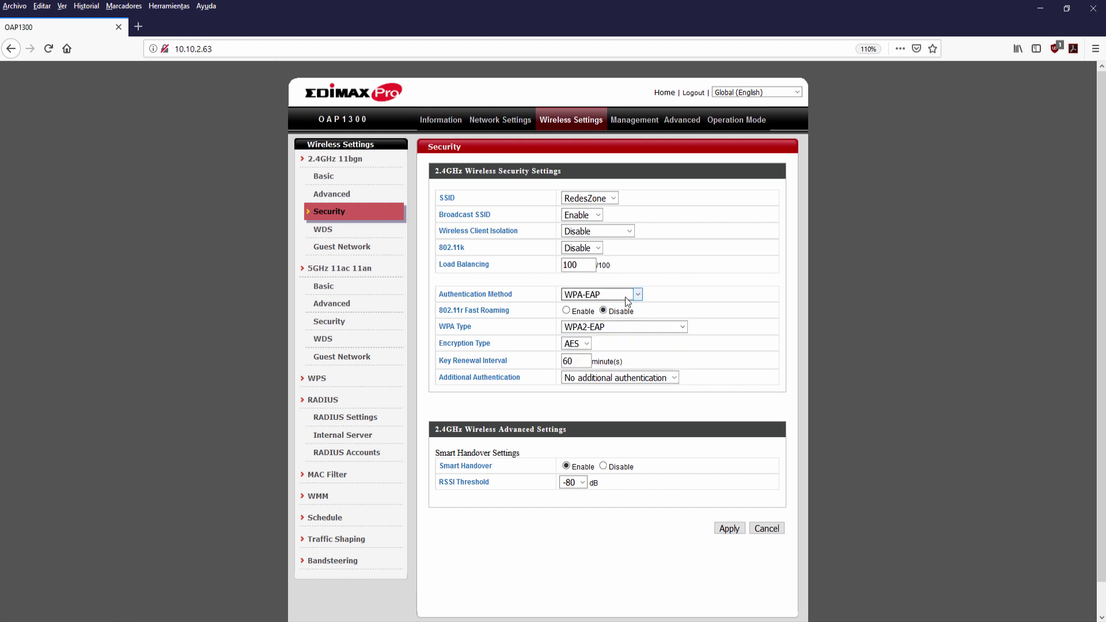
click(625, 295)
click(603, 357)
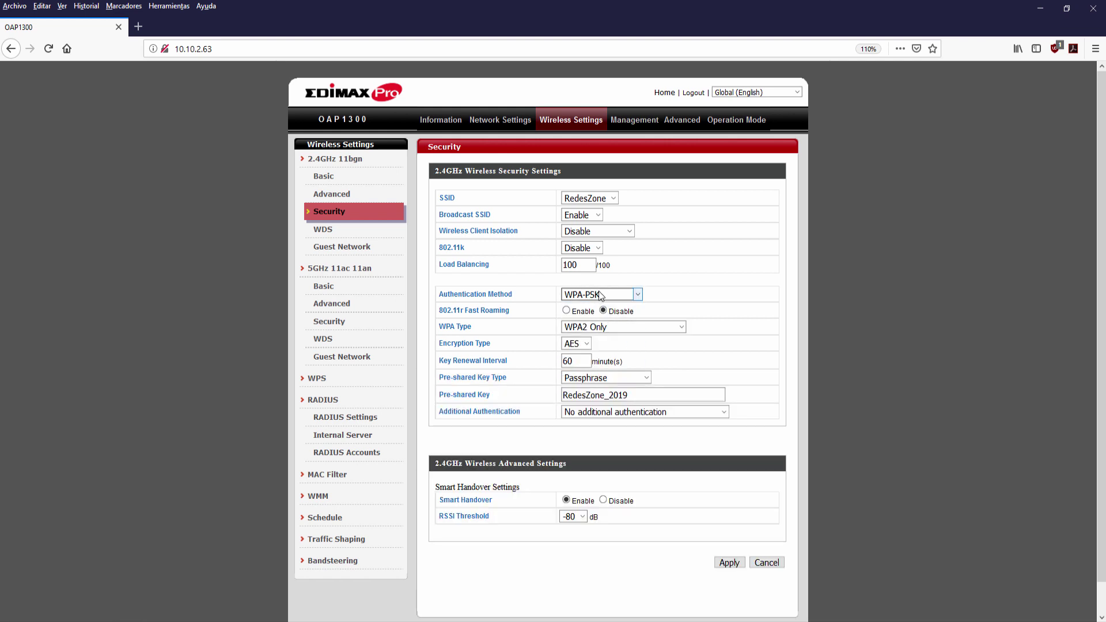
Check the WPA Type options and the Pre-shared Key field for WPA-PSK.
click(610, 327)
click(682, 326)
double_click(657, 395)
Enable 802.11r Fast Roaming, review its Fast Transition Roaming settings, and reload the page to discard the change.
drag(453, 312, 510, 311)
click(566, 311)
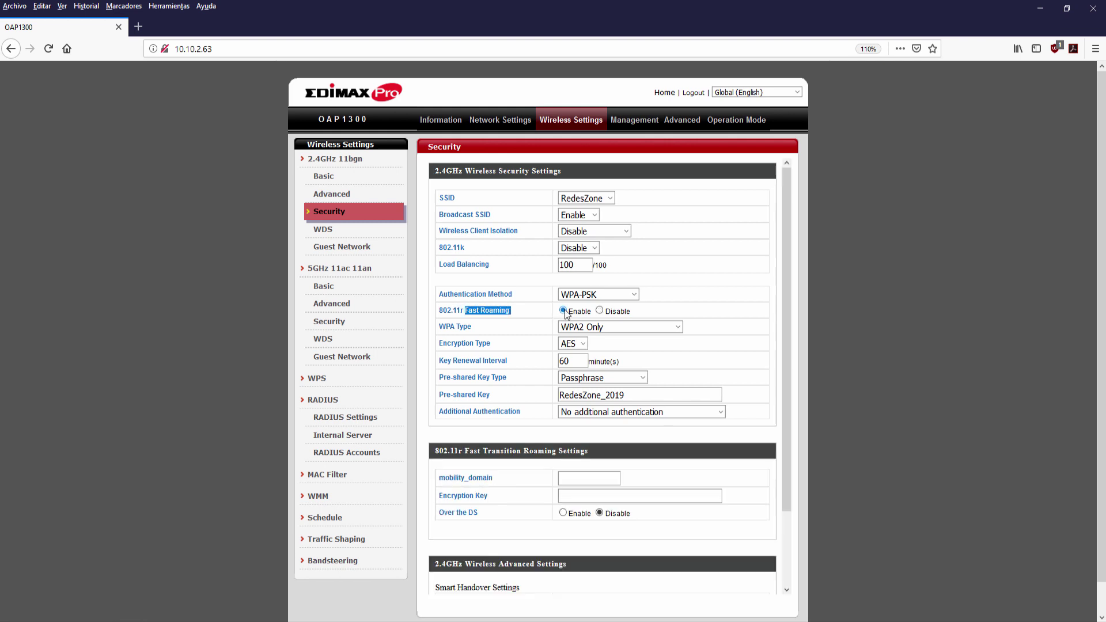
scroll(519, 338, down, 3)
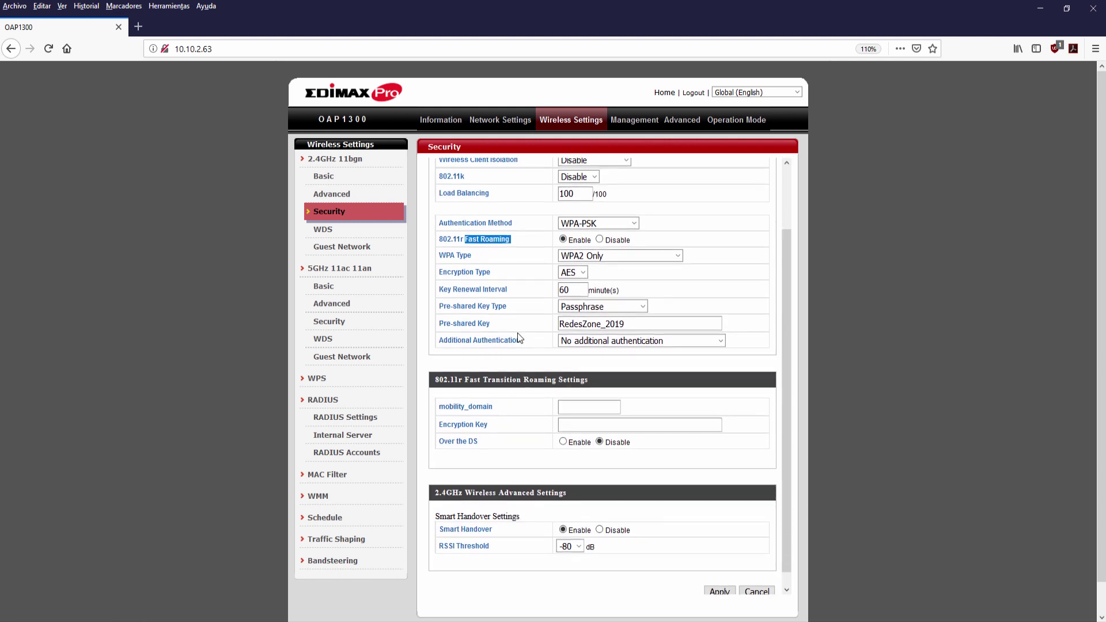
scroll(520, 338, up, 3)
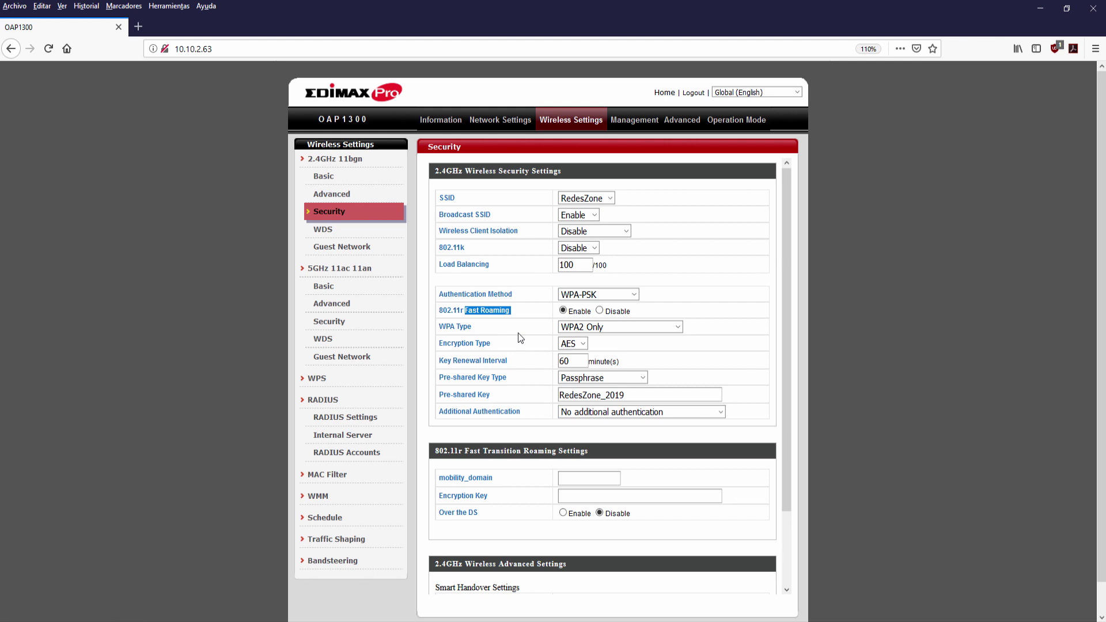
scroll(520, 338, down, 3)
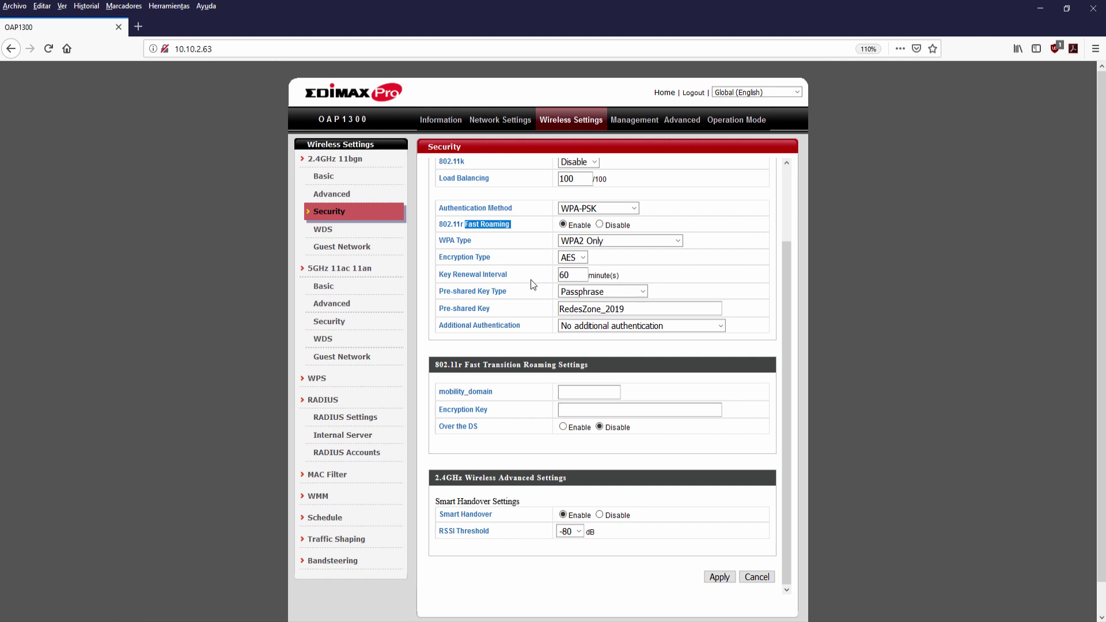
key(F5)
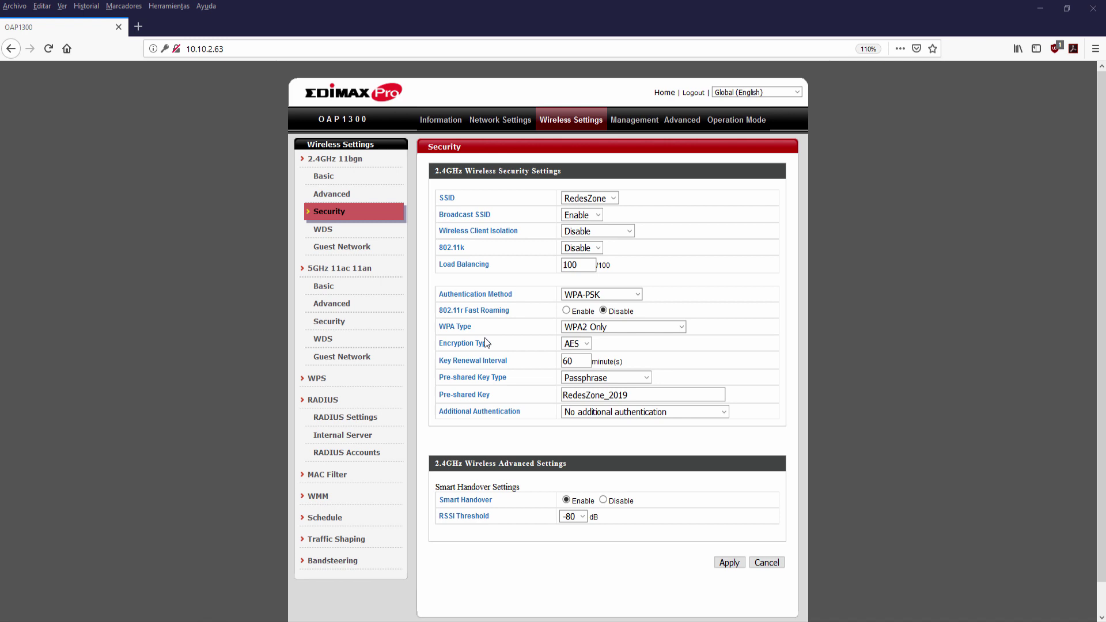
Switch Additional Authentication to MAC filter & MAC RADIUS authentication, and set it back to No additional authentication.
click(615, 417)
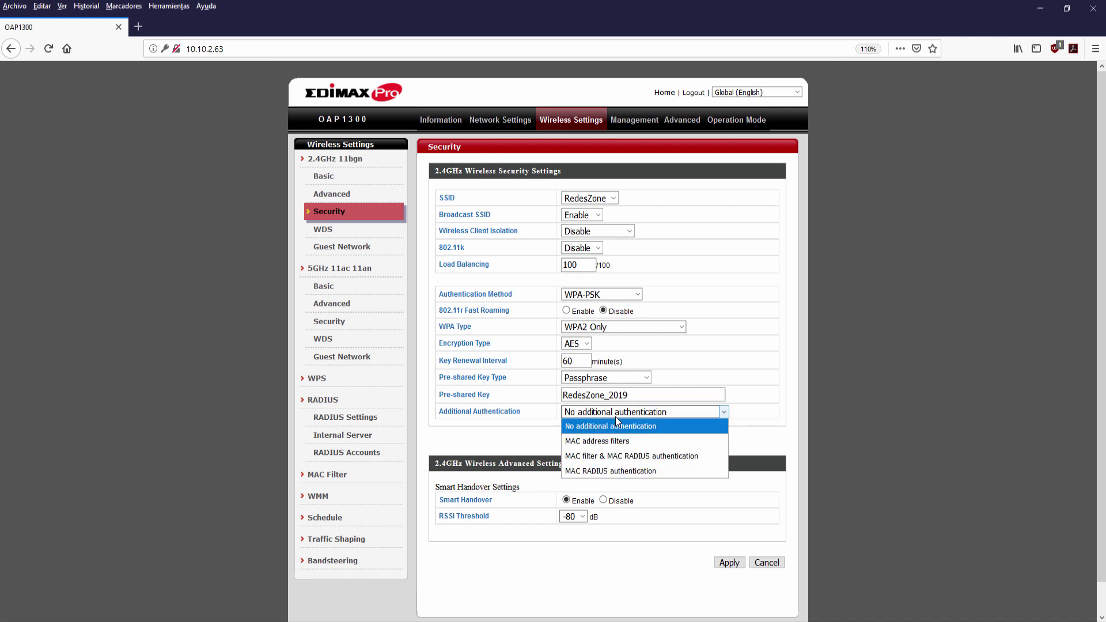
click(618, 455)
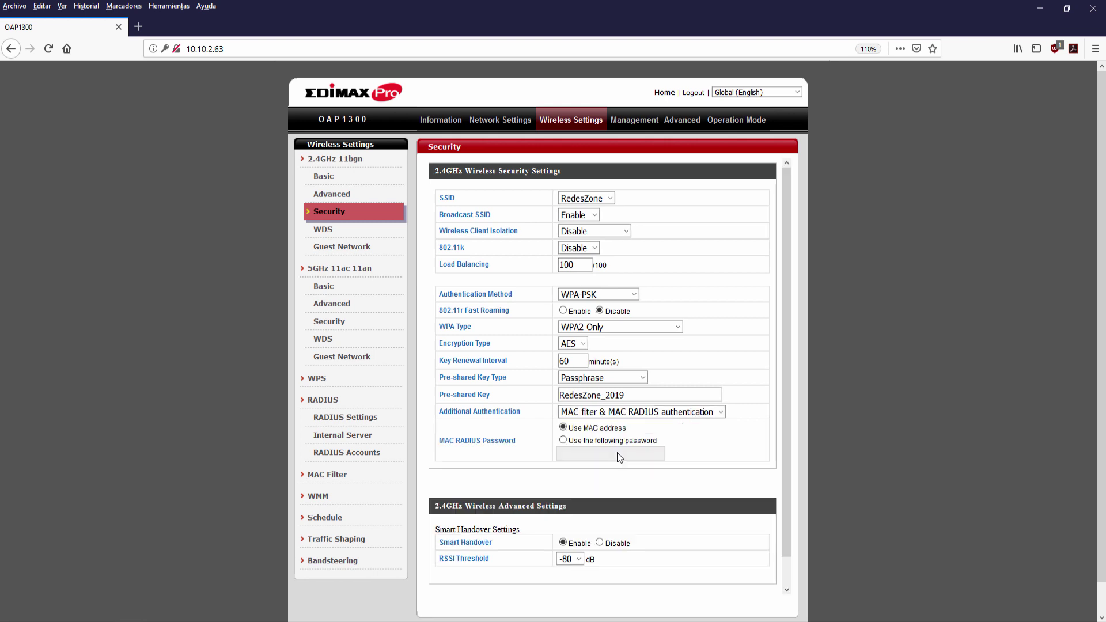
click(620, 412)
click(611, 427)
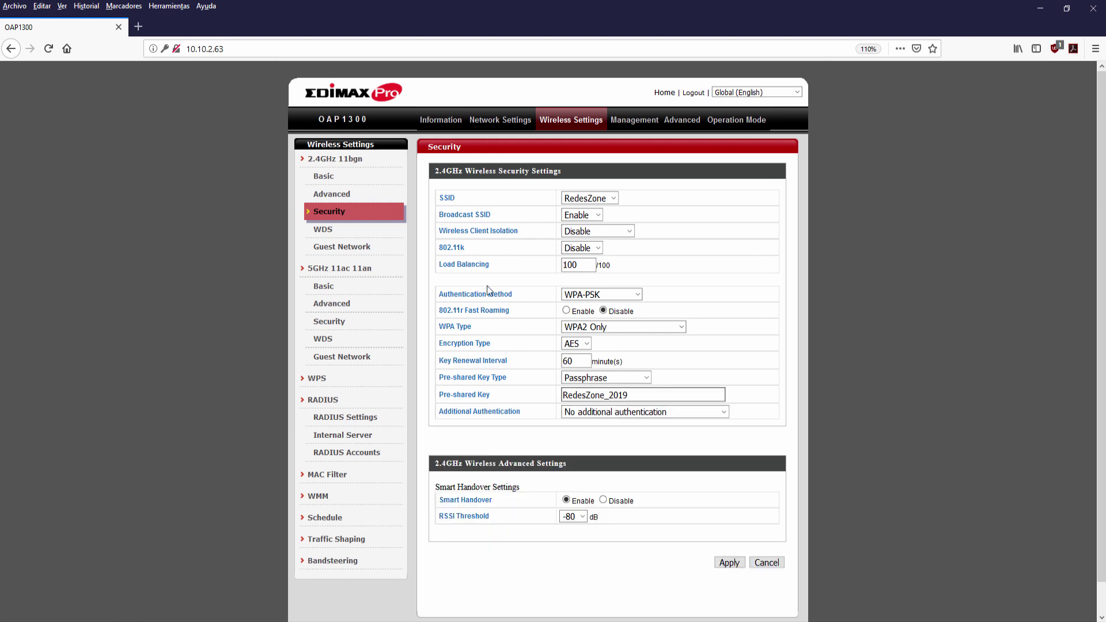
In the 2.4GHz WDS settings, switch WDS Functionality to WDS with AP and Dedicated WDS, and set it back to Disabled.
click(334, 231)
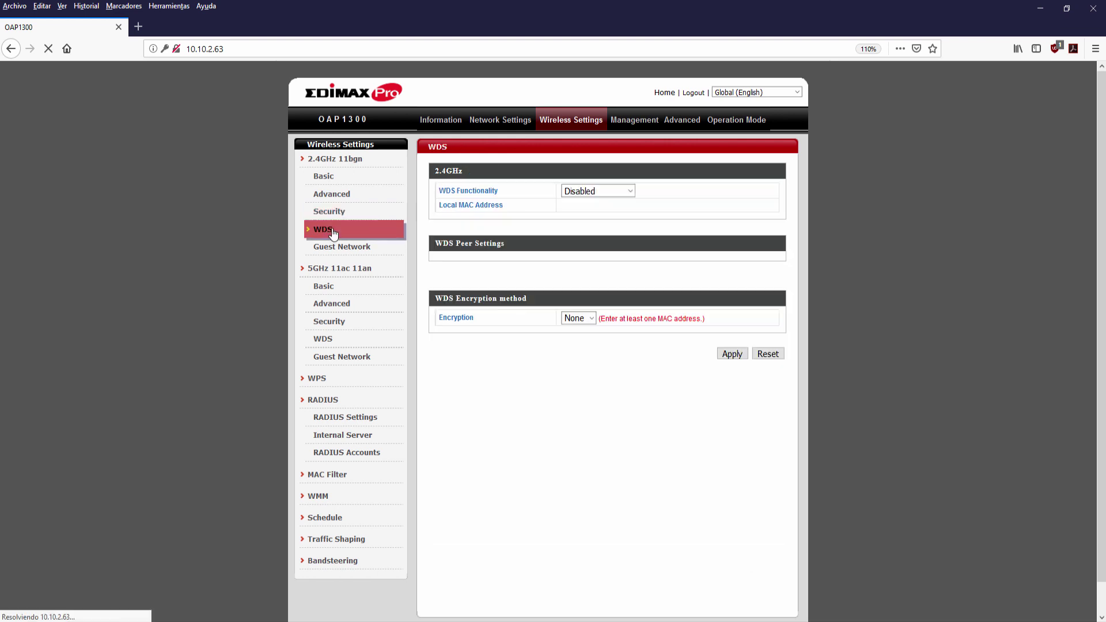
click(615, 193)
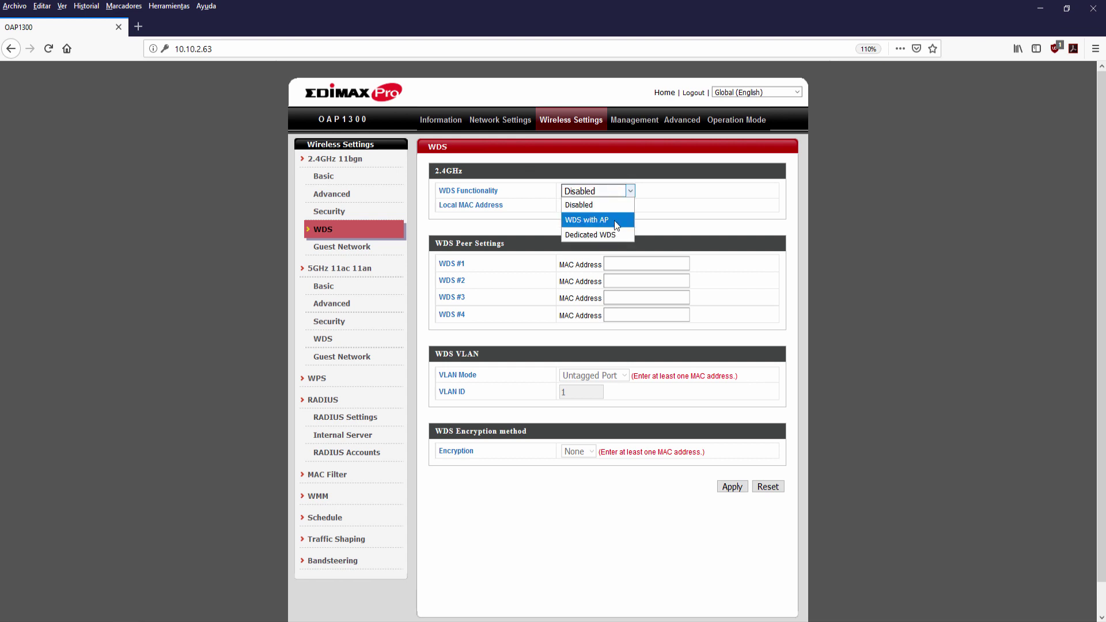
click(614, 220)
click(614, 192)
click(592, 236)
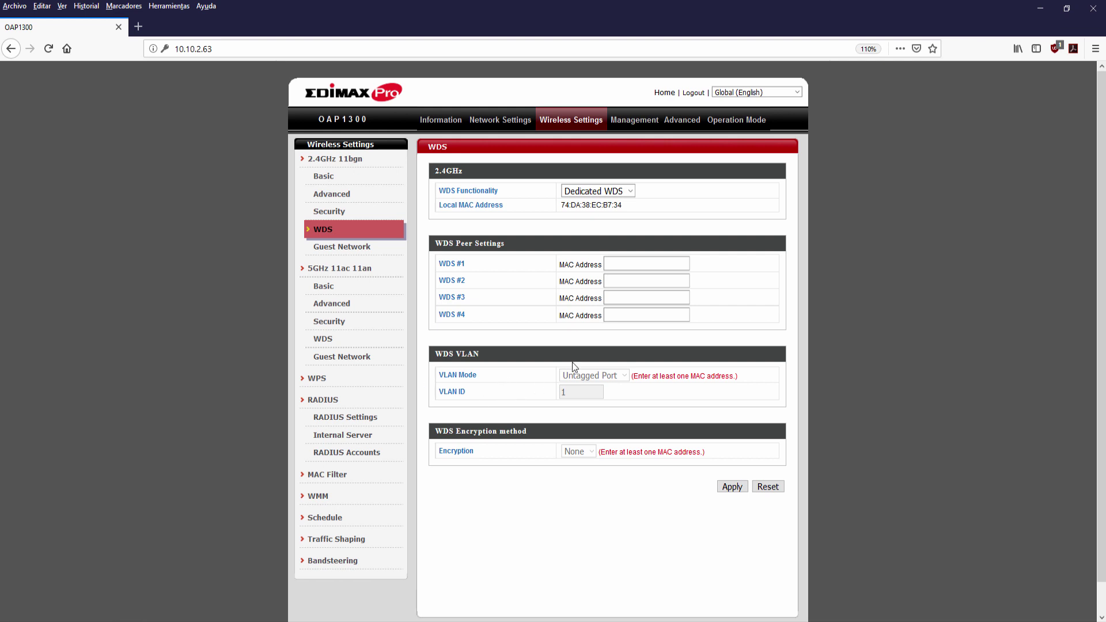
click(628, 190)
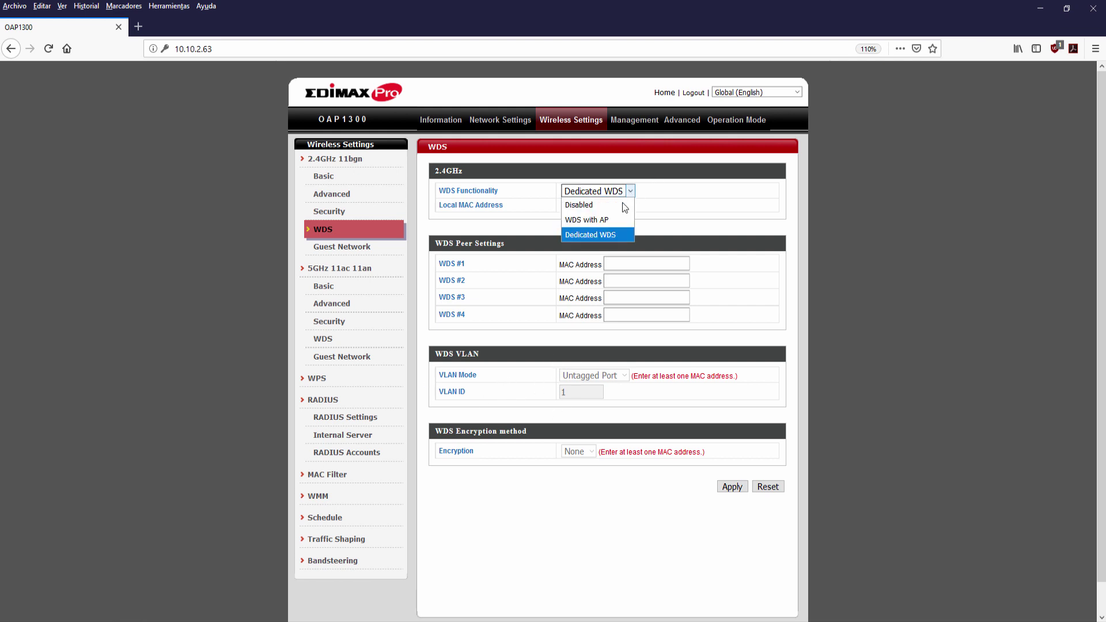
click(613, 223)
click(610, 191)
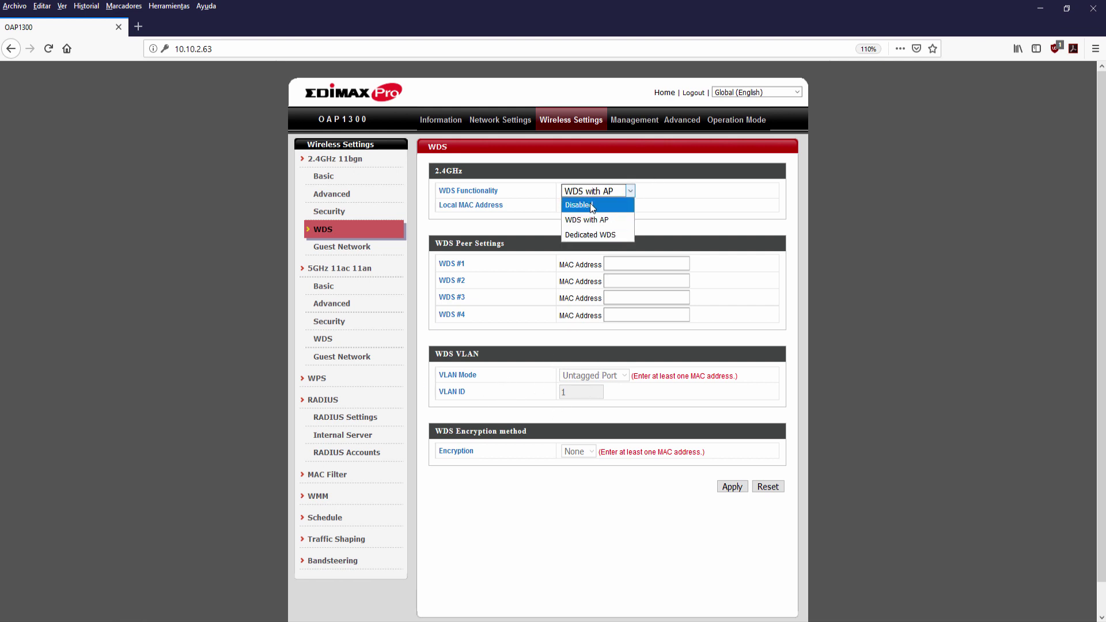
click(590, 204)
Enable the guest network for the RedesZone SSID in the 2.4GHz Guest Network settings.
click(370, 247)
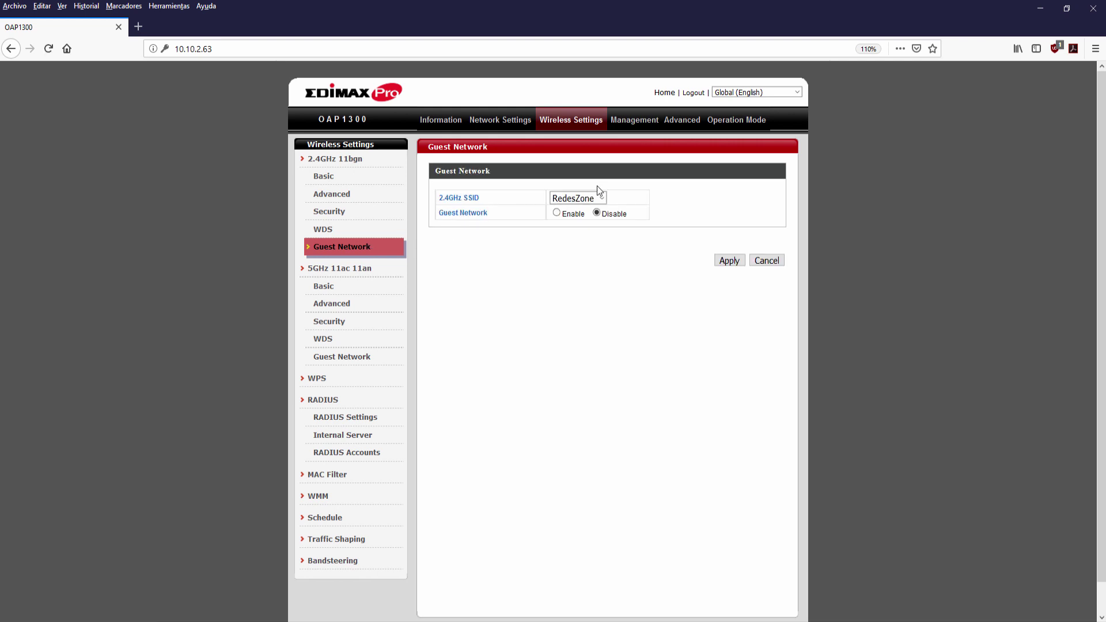
click(578, 203)
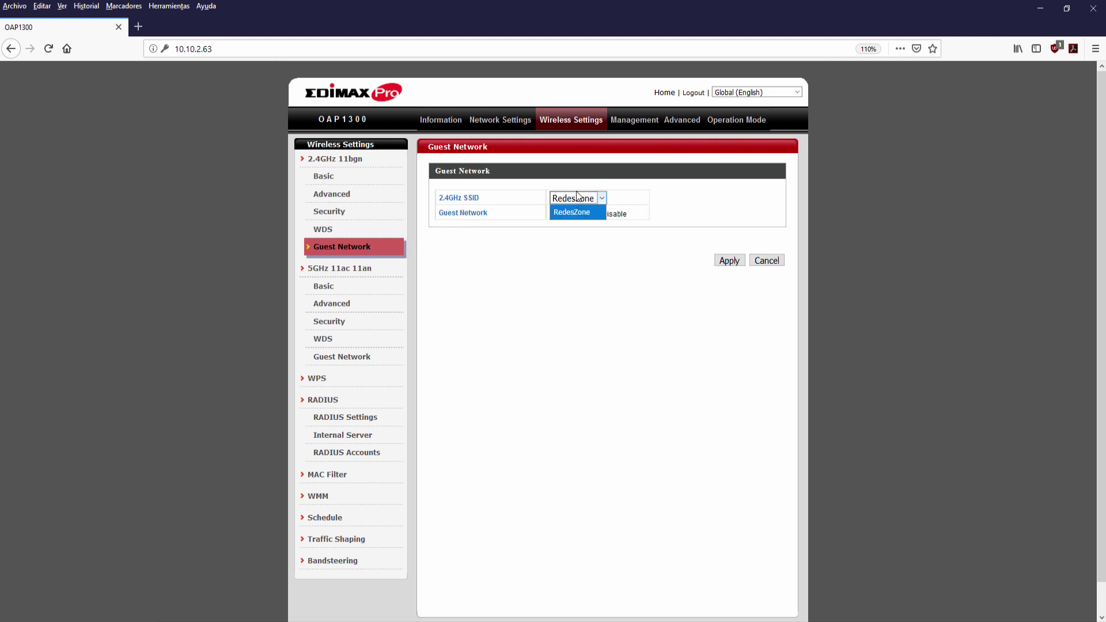
click(573, 210)
click(556, 212)
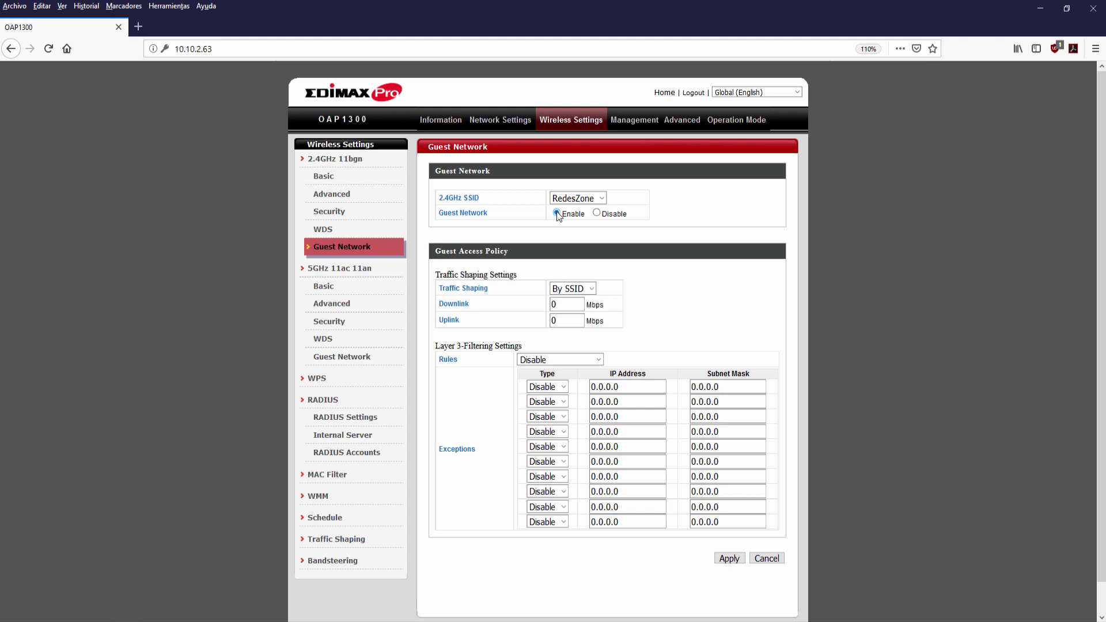
Check the guest network's Traffic Shaping options and its Downlink and Uplink limit fields.
click(593, 288)
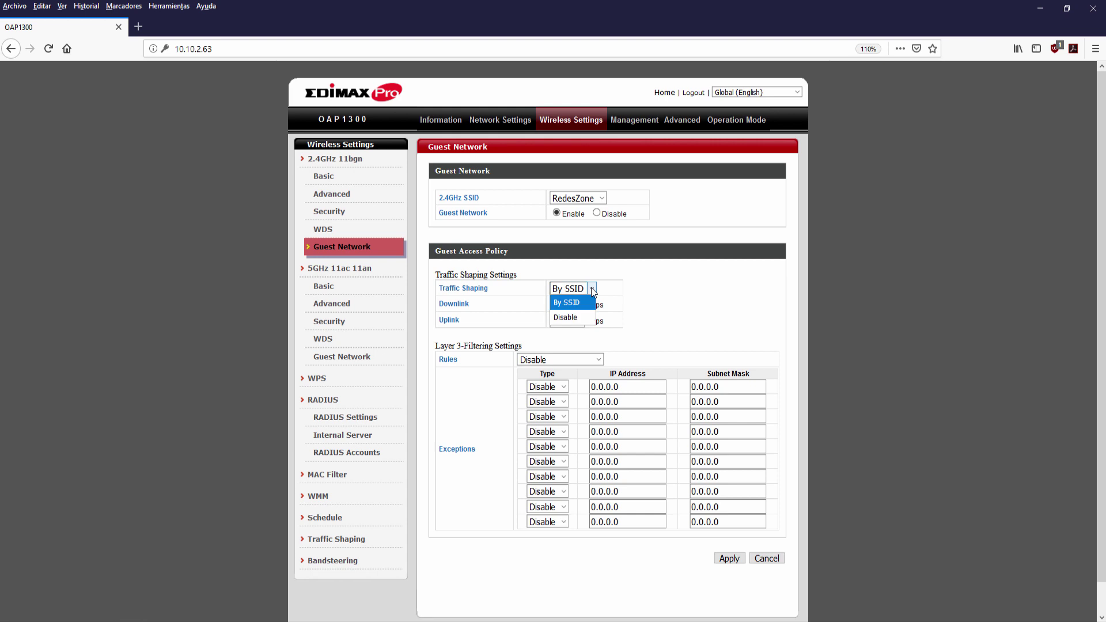
click(644, 272)
click(562, 304)
drag(570, 321, 549, 319)
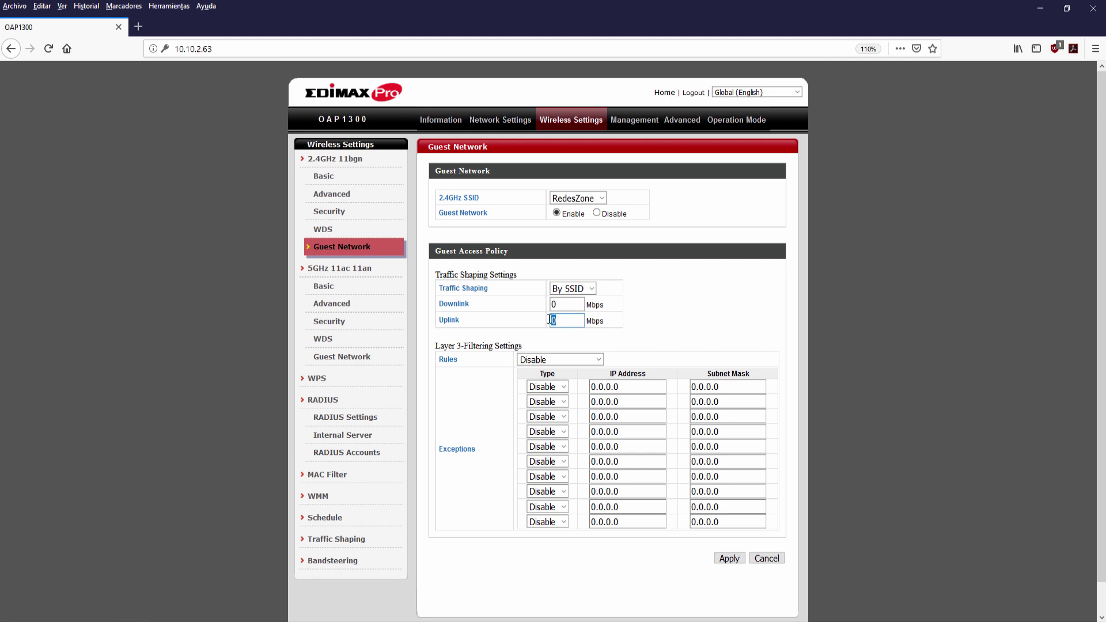
Review the guest network's Layer 3 filtering rule options and exceptions, and set Rules to Internet Only.
click(556, 359)
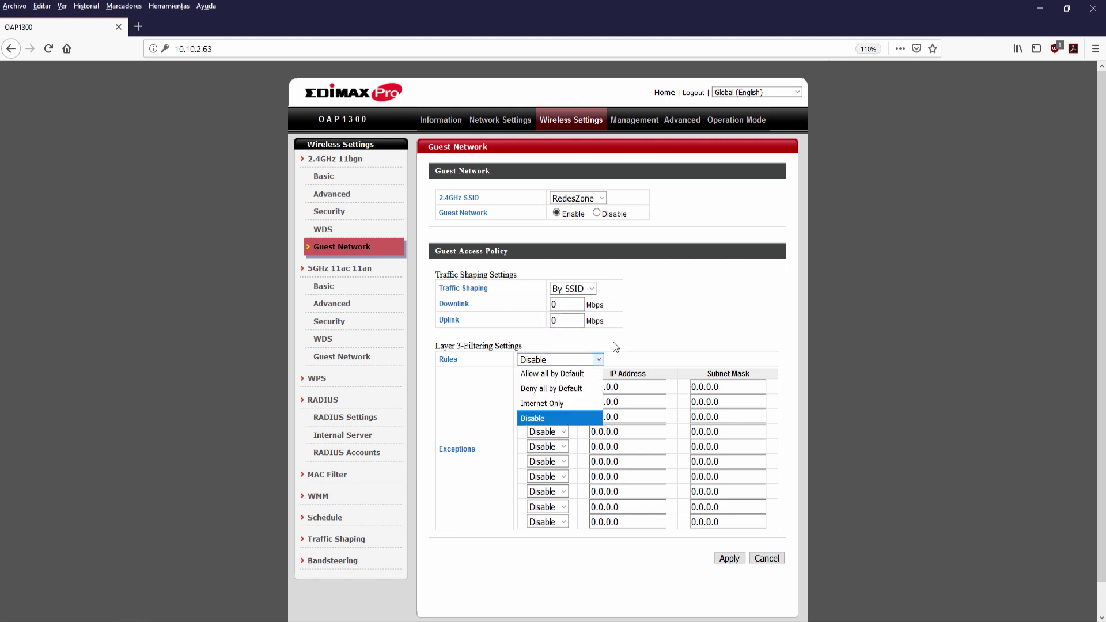
click(613, 341)
click(580, 361)
click(638, 341)
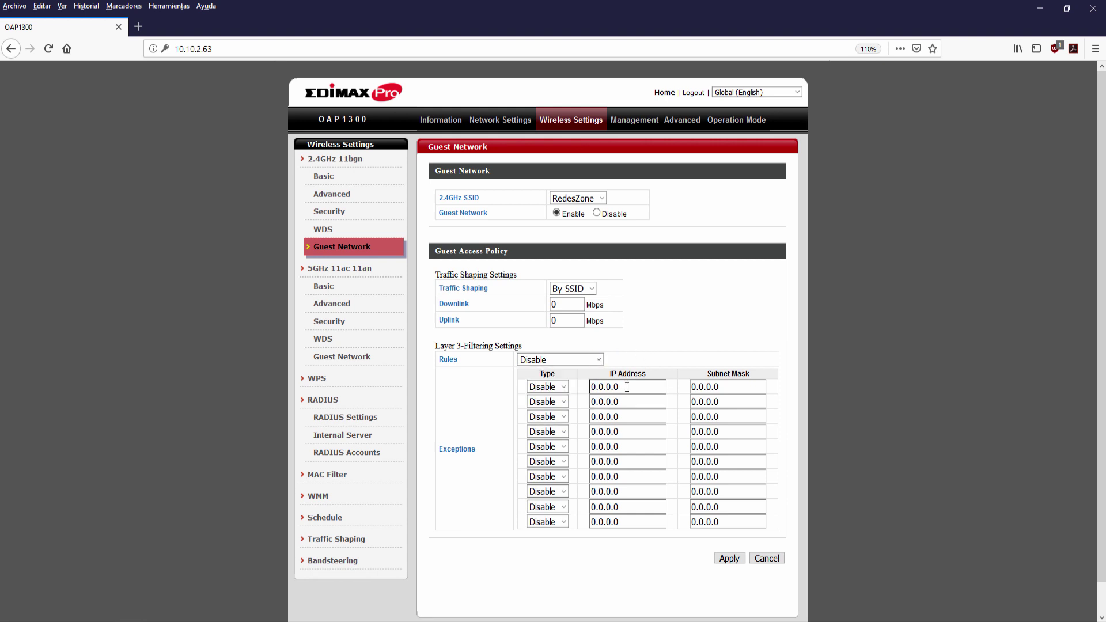
click(590, 386)
click(649, 348)
click(570, 359)
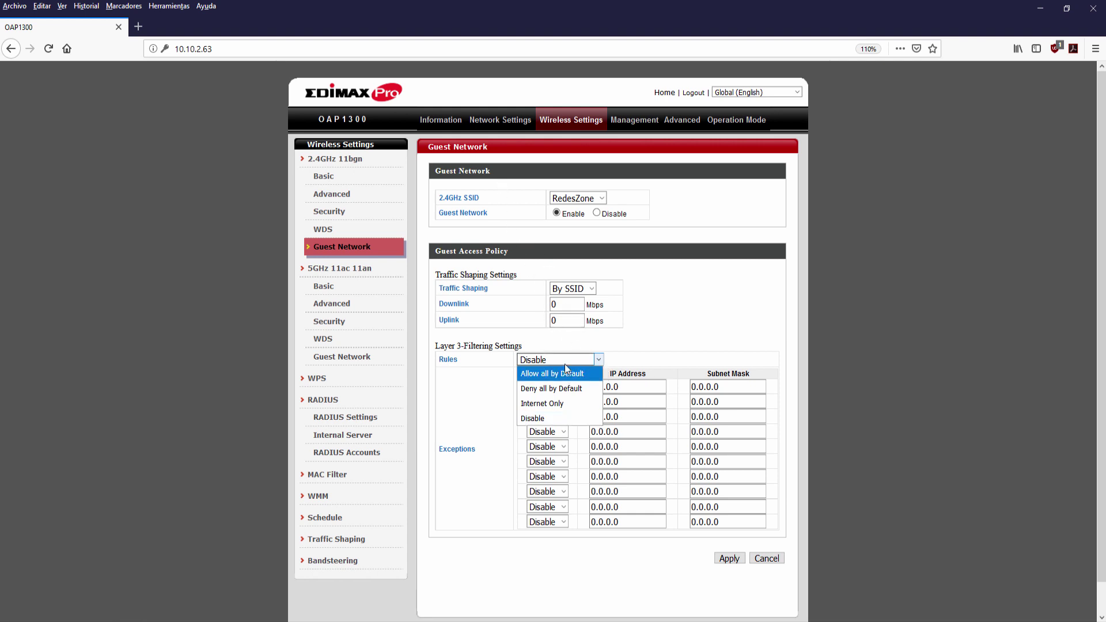
click(562, 402)
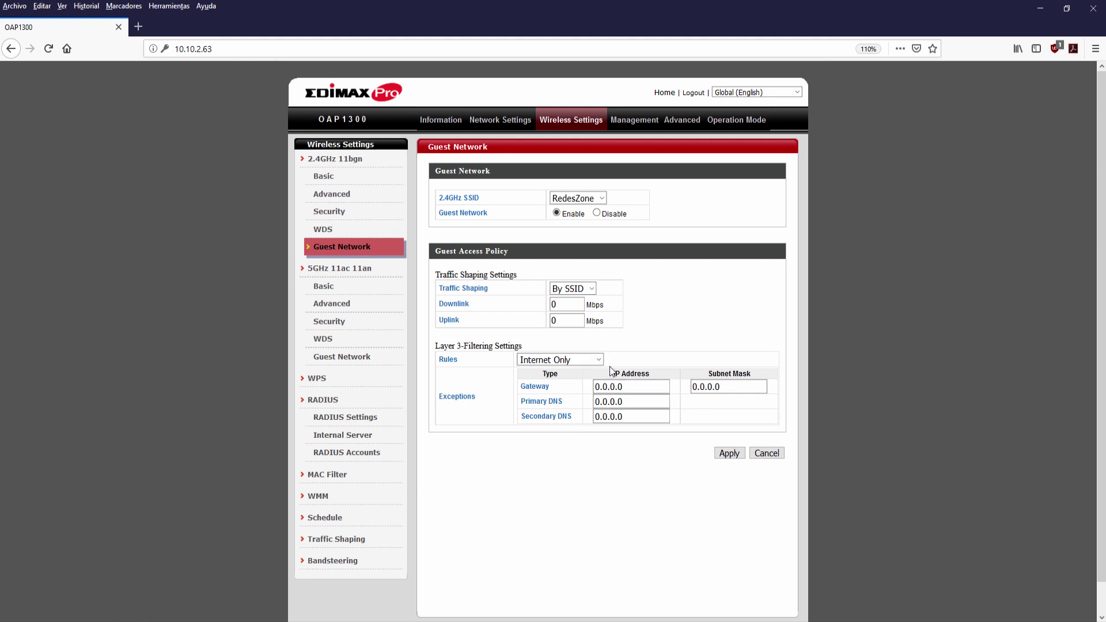
Examine the available channels and channel bandwidths in the 5GHz Basic settings without changing them.
click(339, 293)
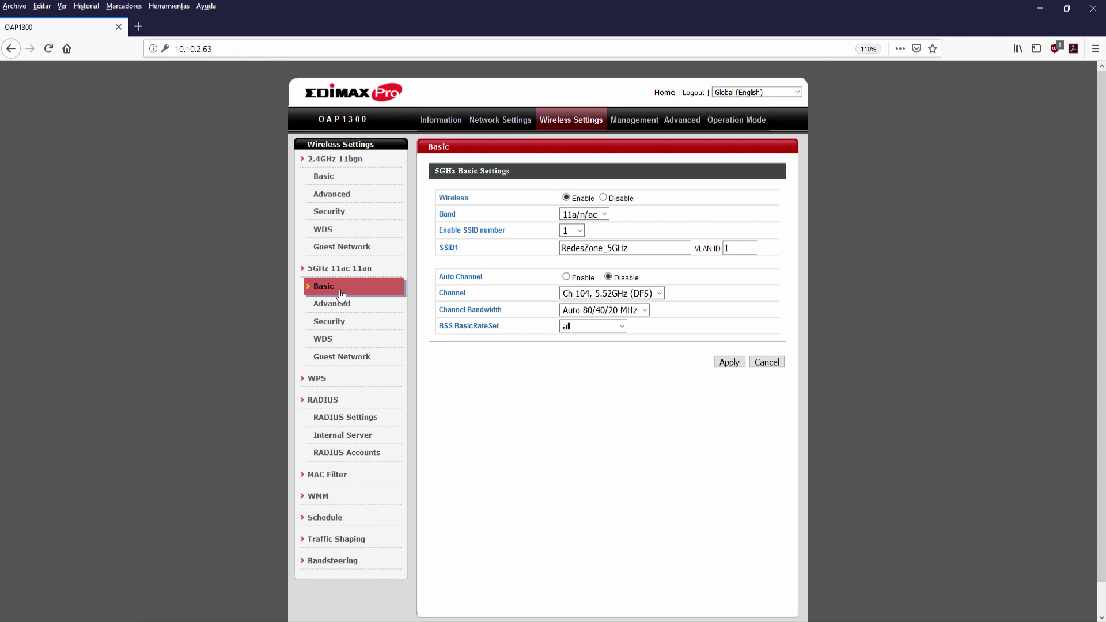
click(650, 295)
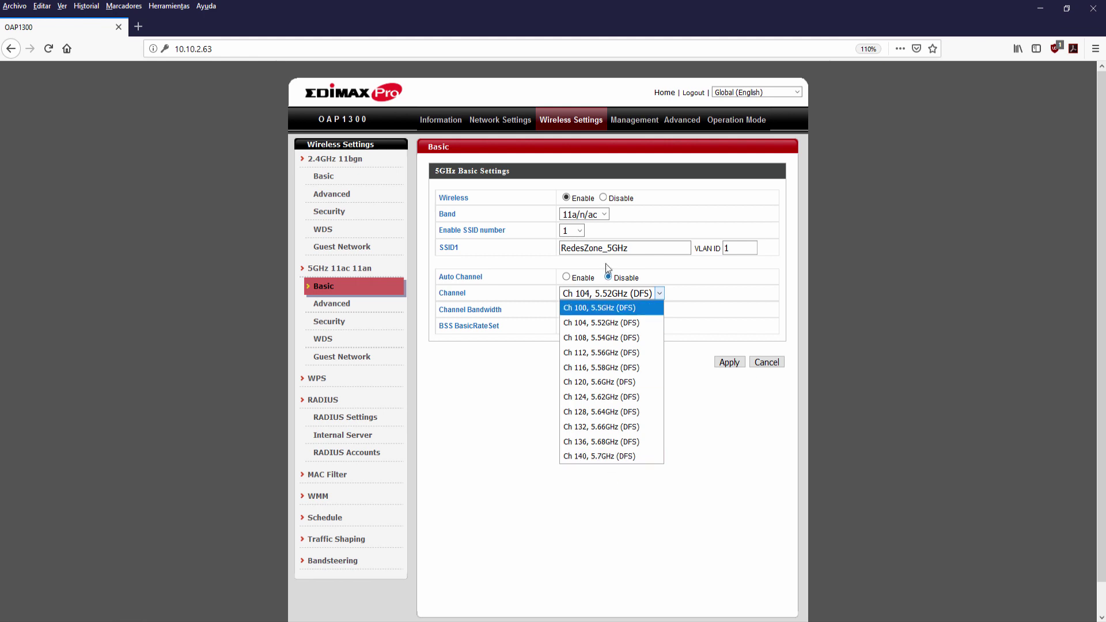
click(692, 277)
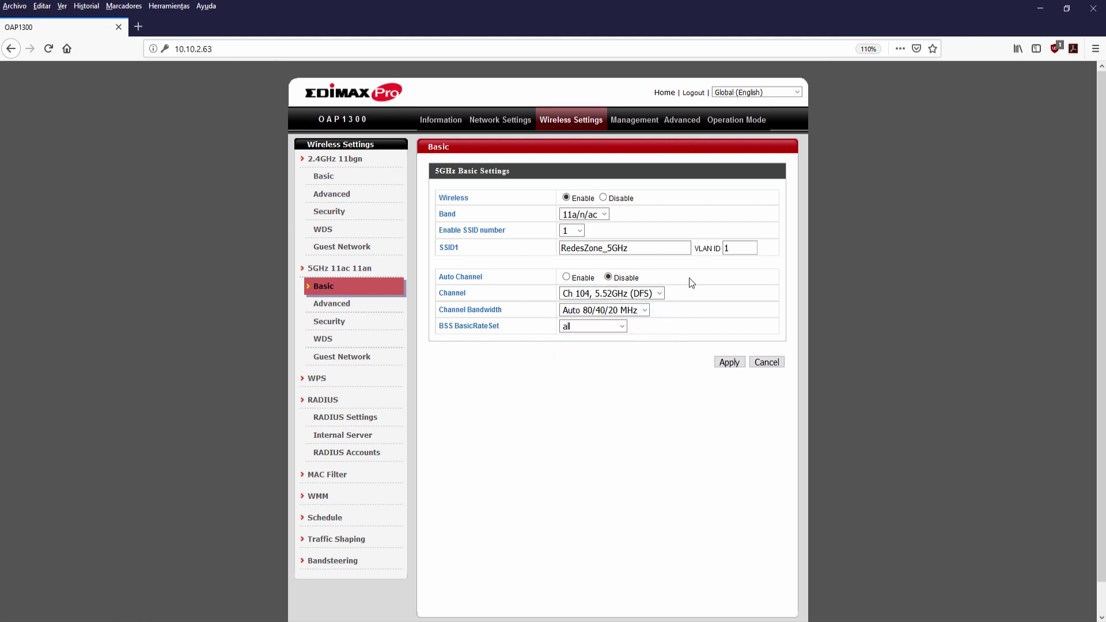
click(659, 293)
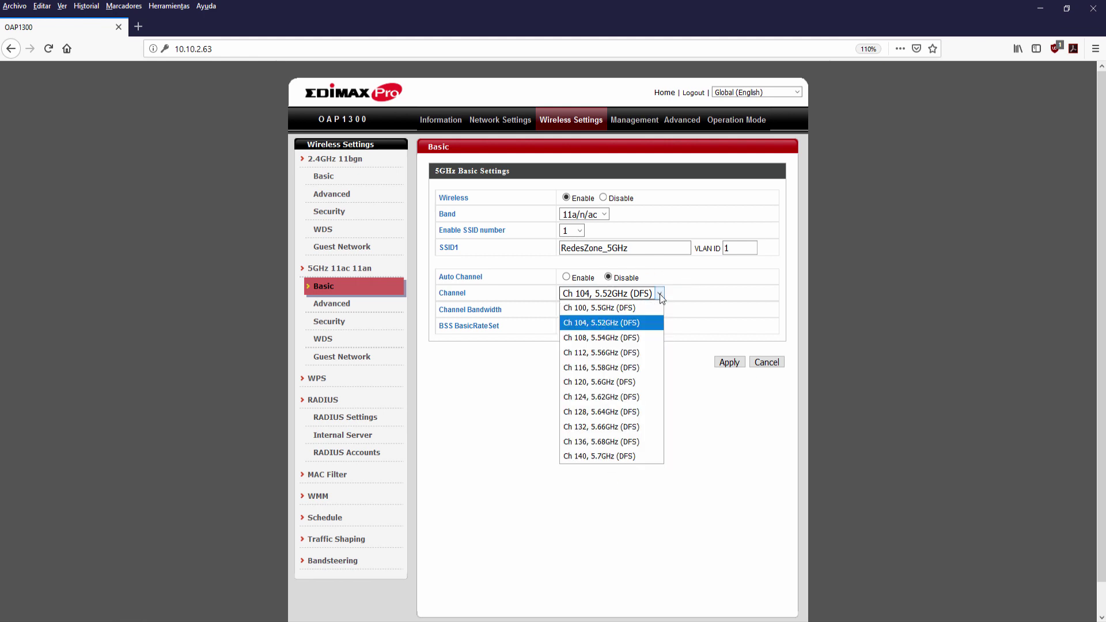
click(692, 306)
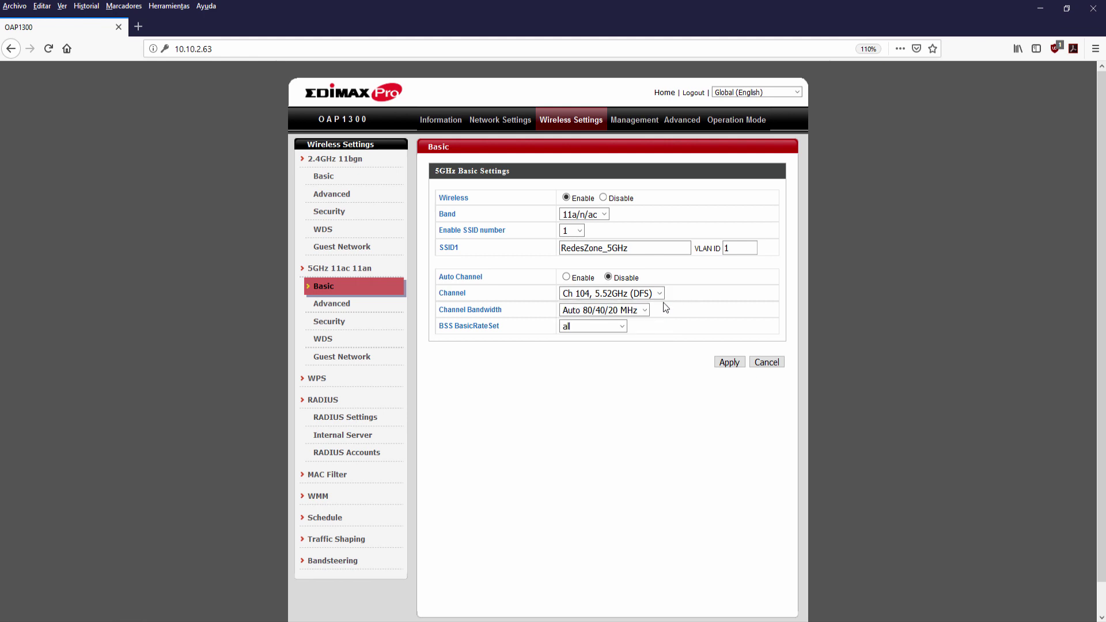
click(634, 311)
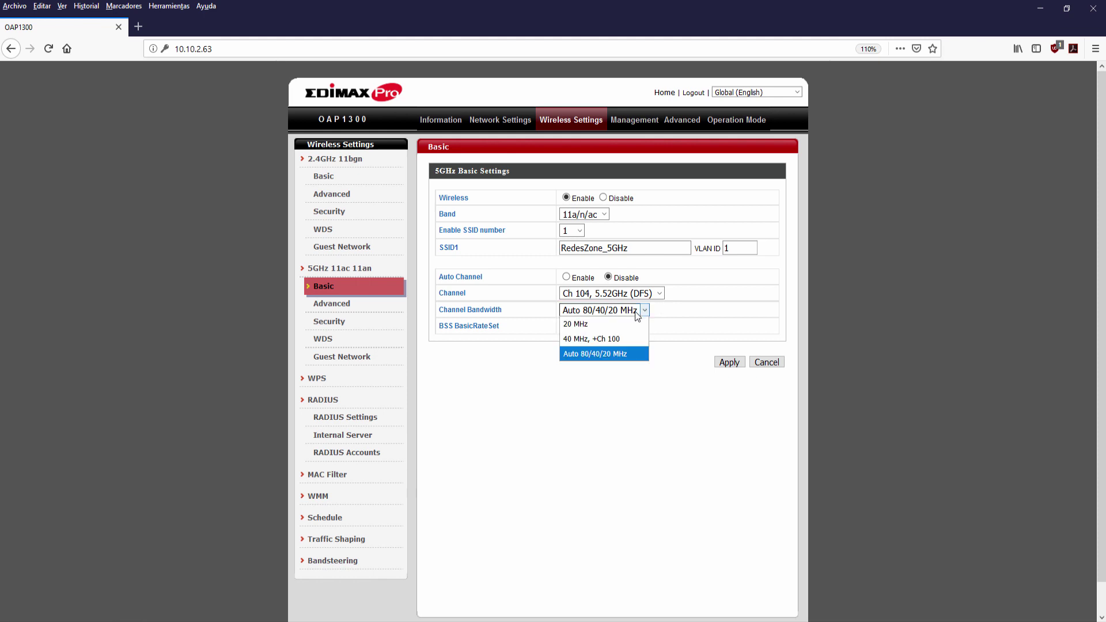
click(683, 314)
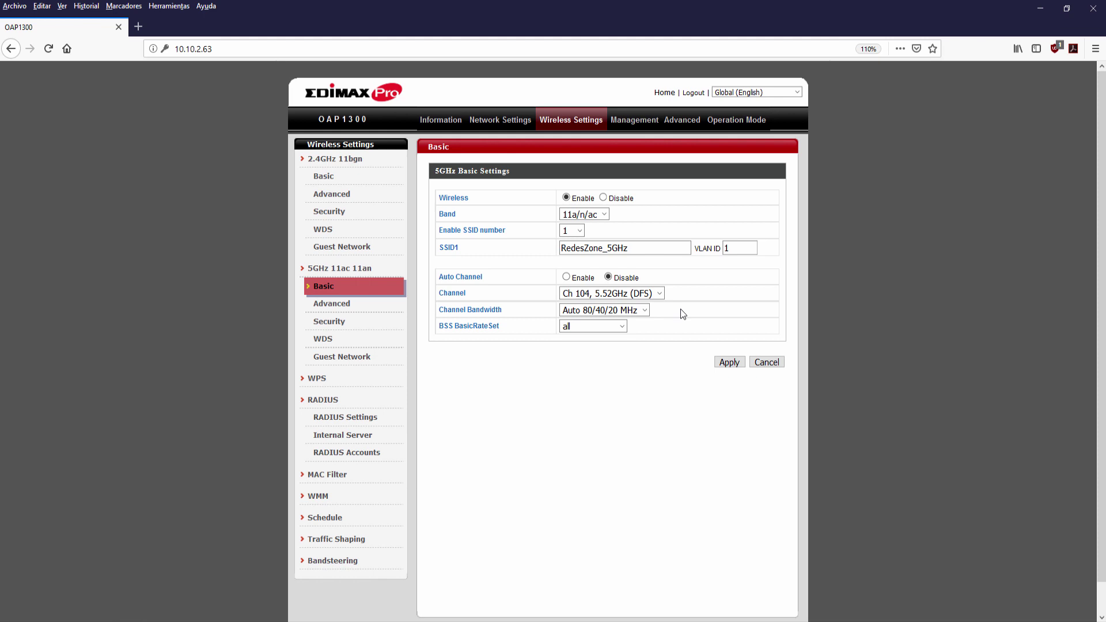
Review the 5GHz Advanced settings, including DTIM Period, RTS Threshold, the Ack Timeout distances and Airtime Fairness.
click(366, 310)
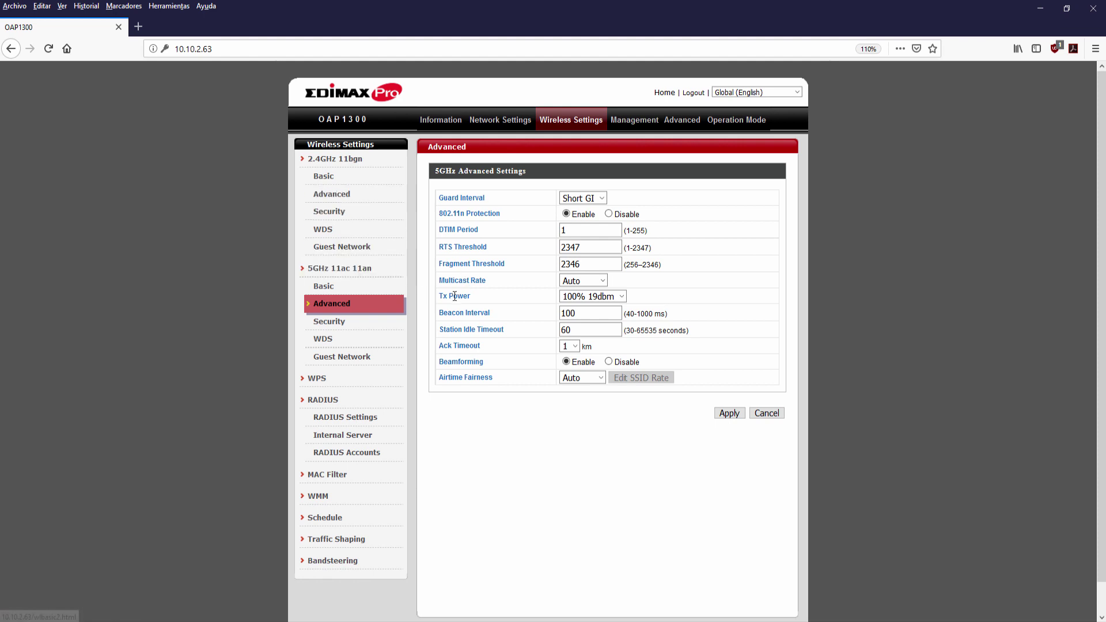
double_click(449, 229)
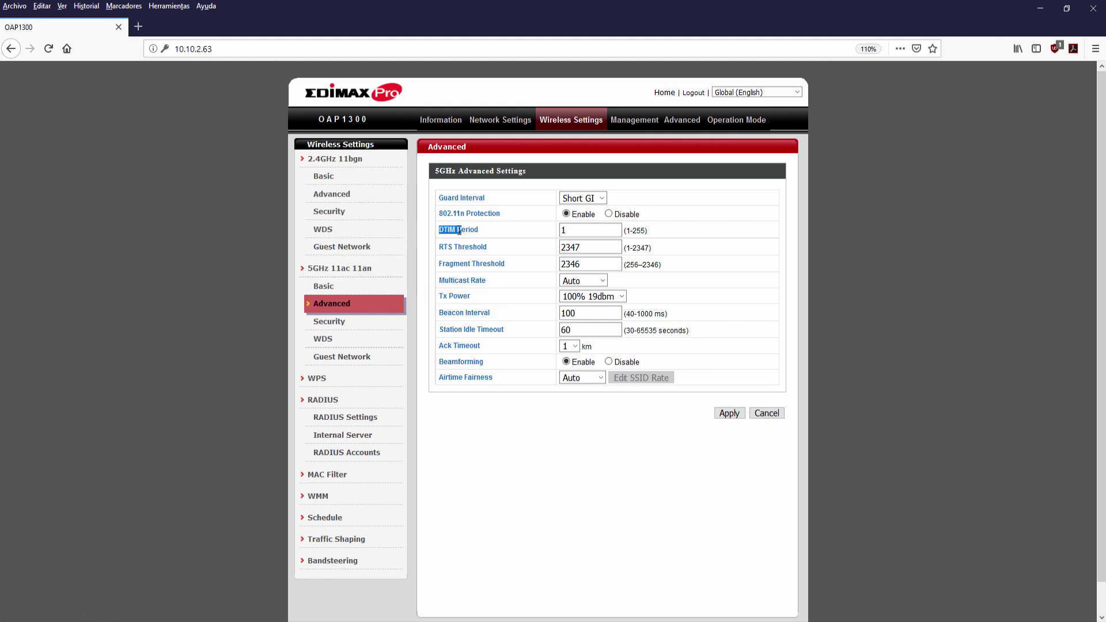
drag(444, 247, 455, 247)
click(485, 319)
drag(441, 346, 484, 350)
click(500, 351)
click(574, 346)
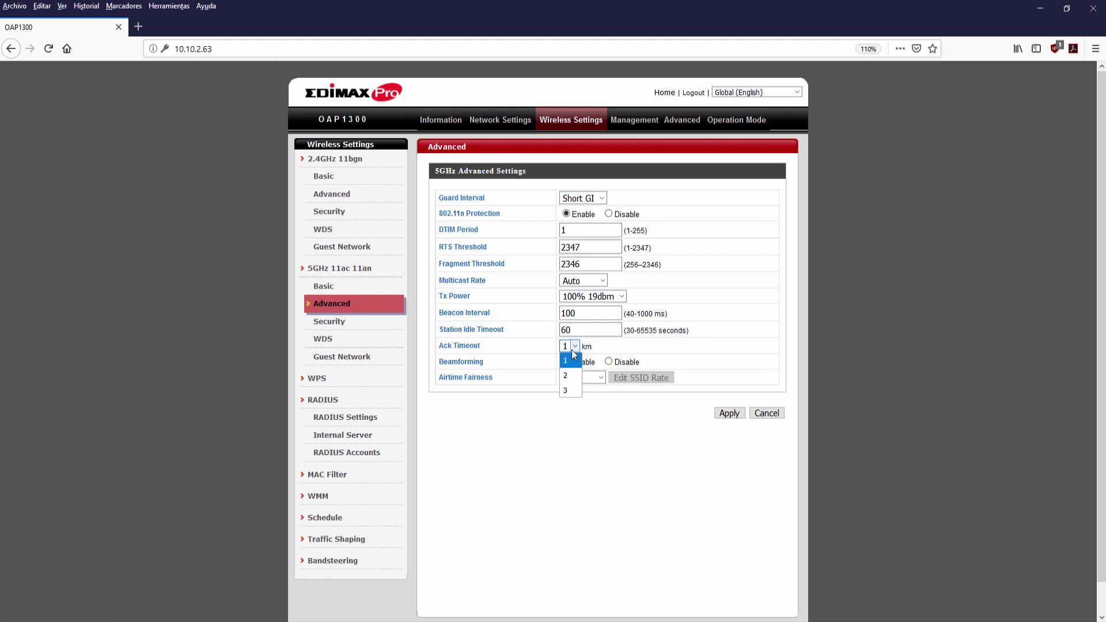
click(580, 405)
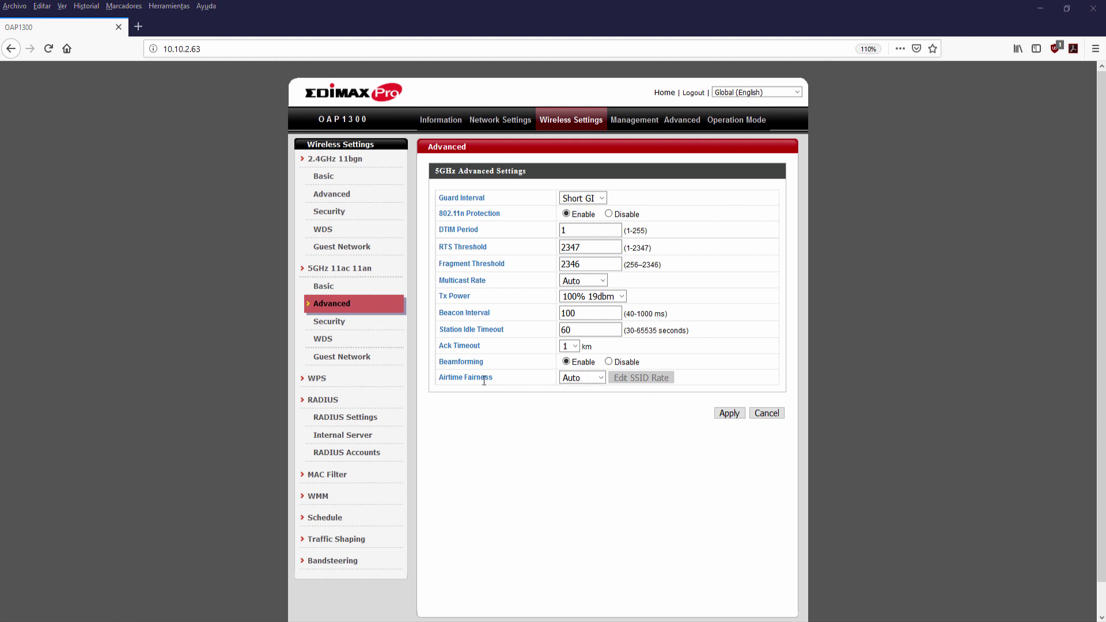
drag(439, 380, 506, 382)
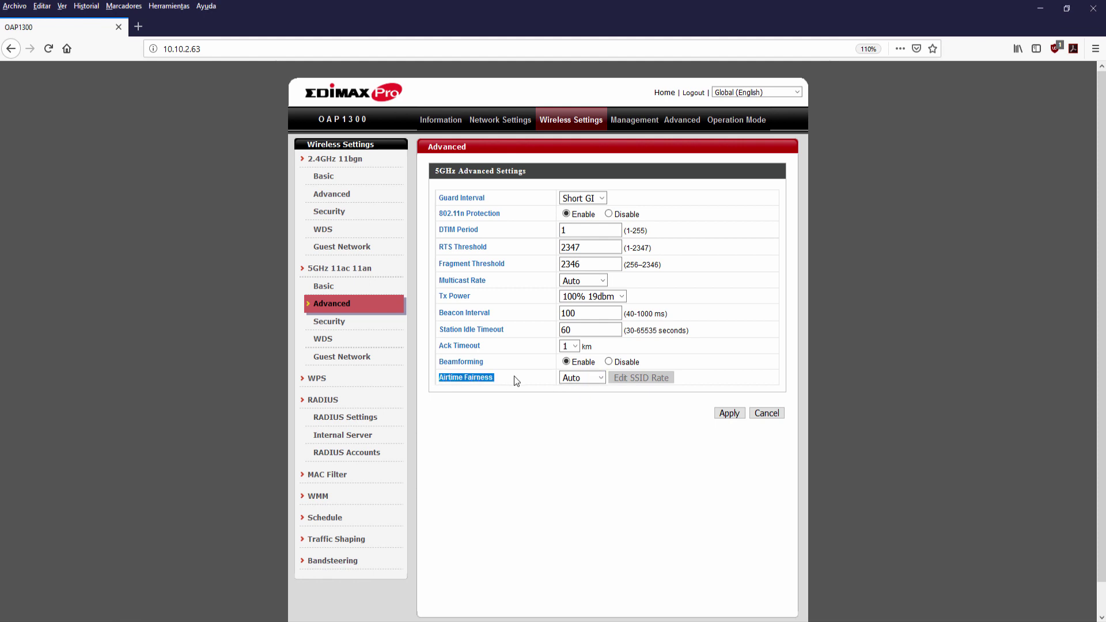
click(506, 382)
Look over the 5GHz Security and WDS settings, and enable the guest network for the RedesZone_5GHz SSID.
click(360, 322)
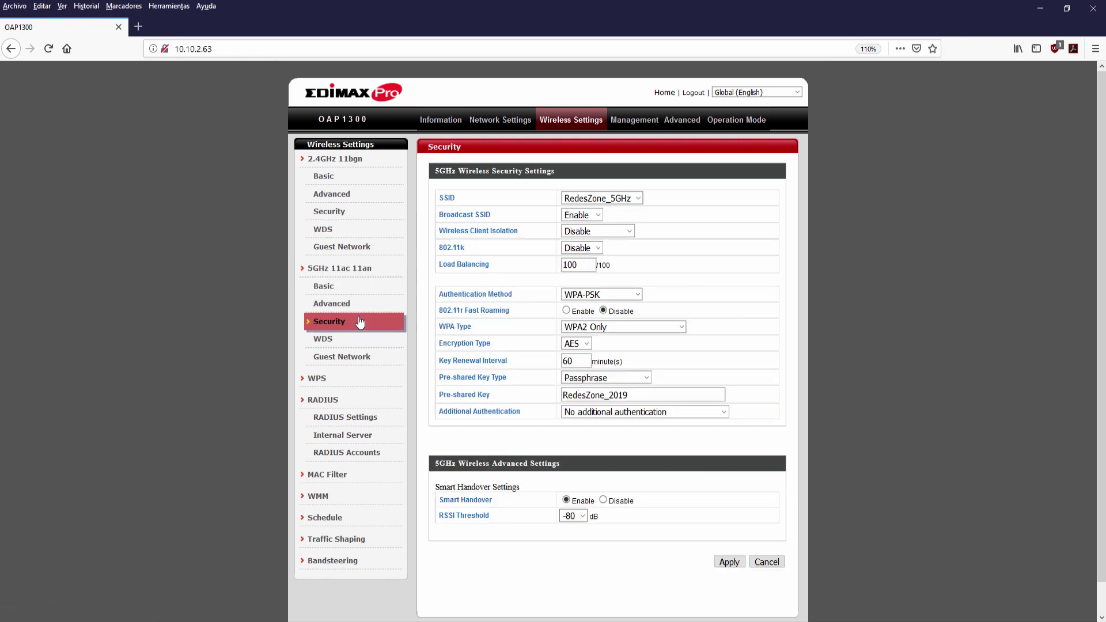
click(355, 343)
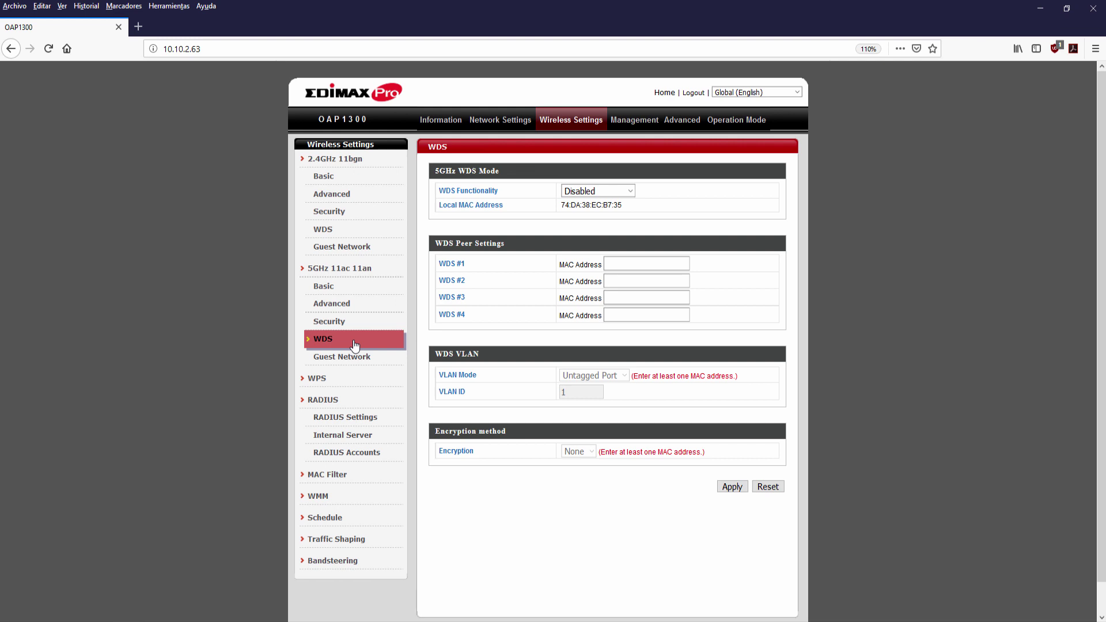
click(354, 360)
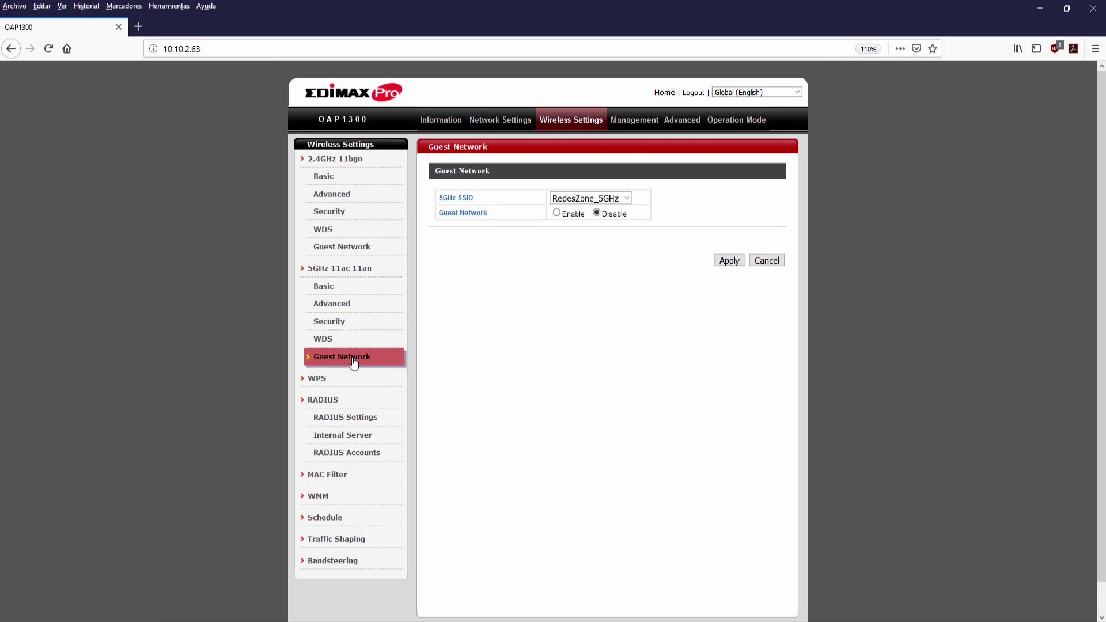
click(558, 213)
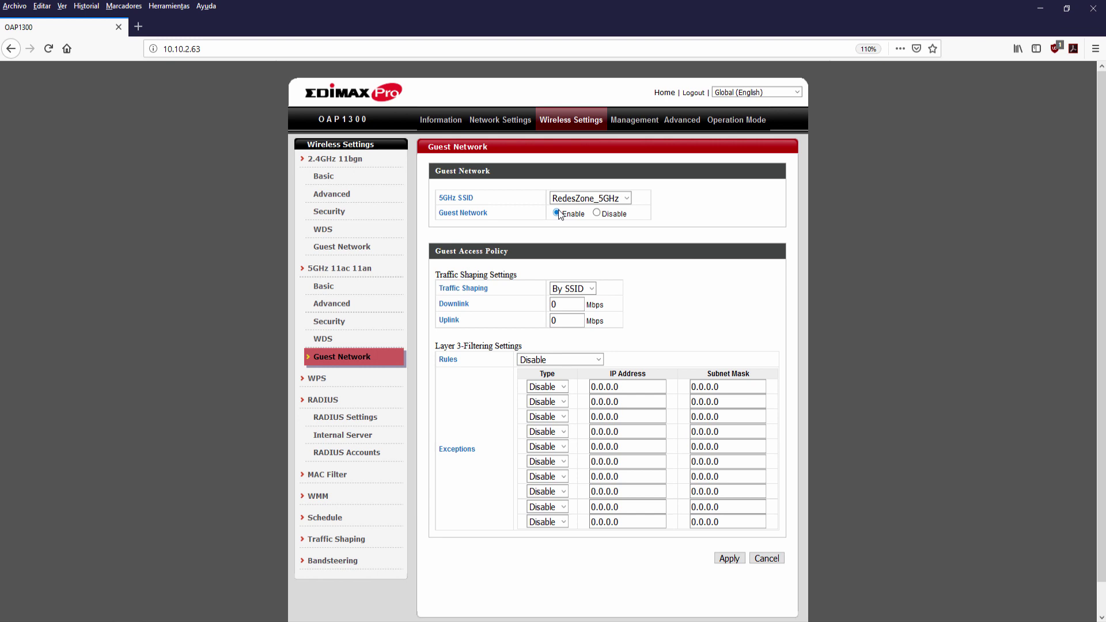
Review the WPS settings, including the enable option and the Product PIN field.
click(331, 388)
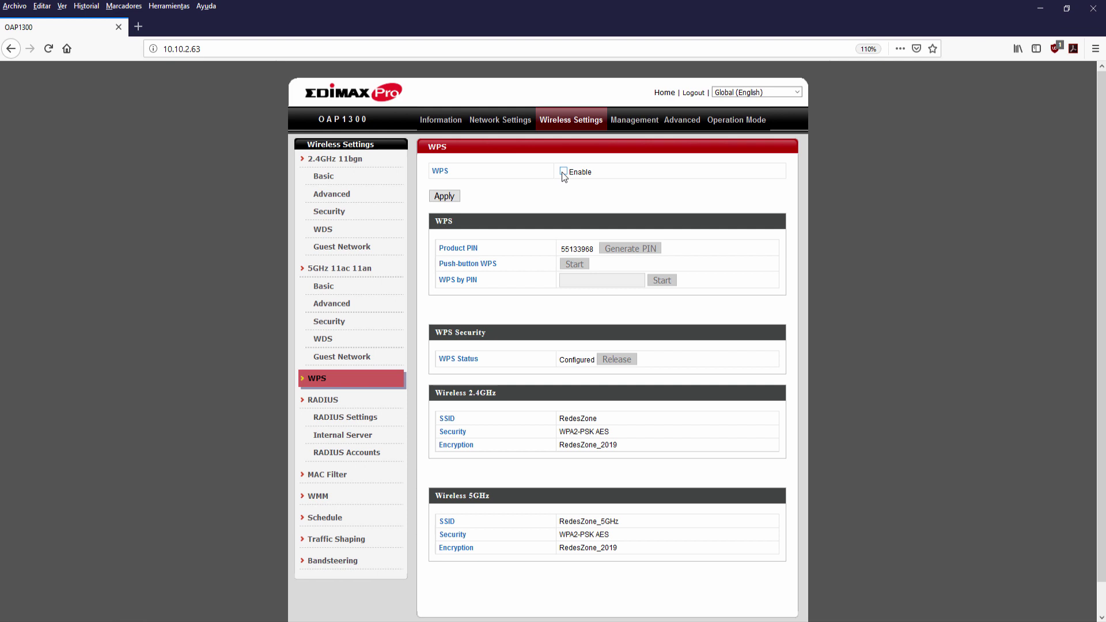
drag(577, 248, 595, 249)
click(535, 250)
Review the primary and secondary RADIUS server settings for the 2.4GHz band.
click(374, 417)
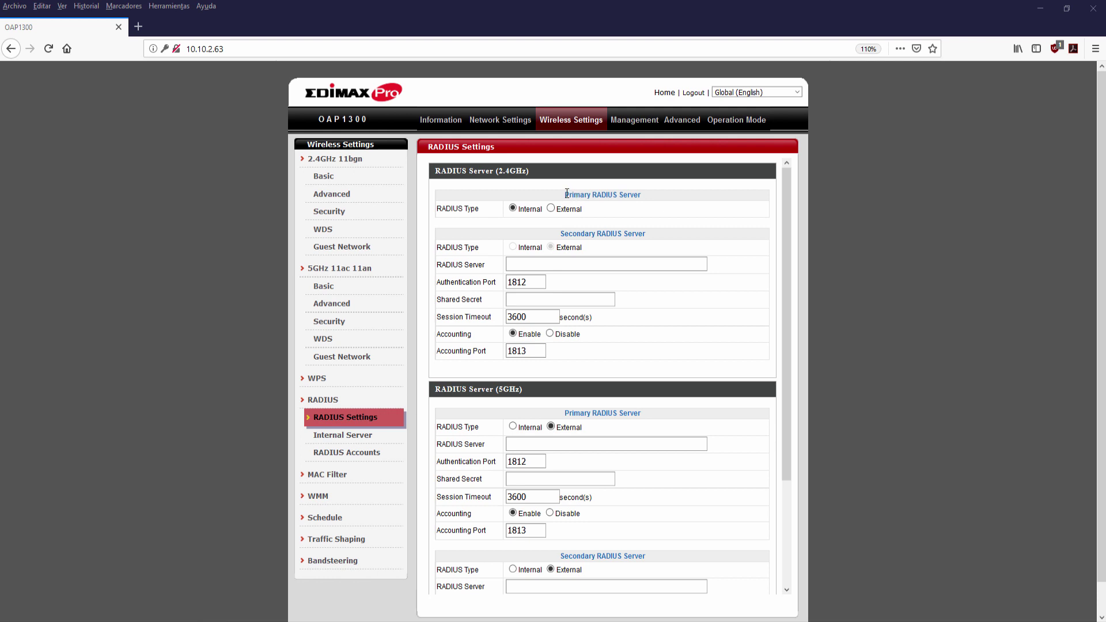
drag(565, 194, 636, 191)
drag(561, 233, 638, 234)
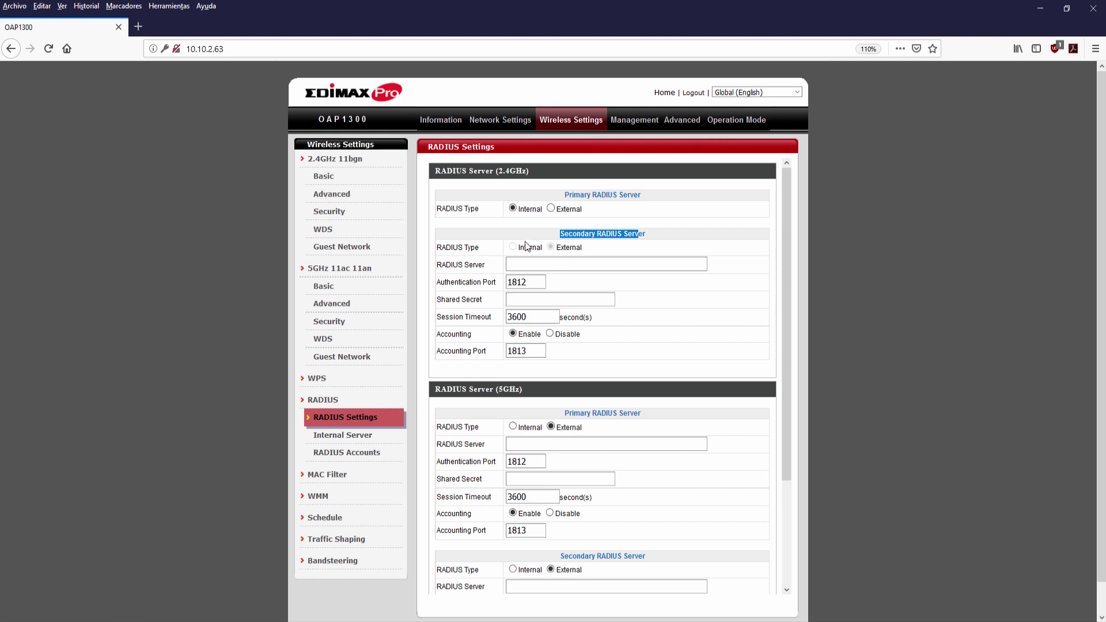
Enable the internal RADIUS server with PEAP(MS-PEAP) authentication, examine its other fields, and look over the RADIUS Accounts page.
click(348, 441)
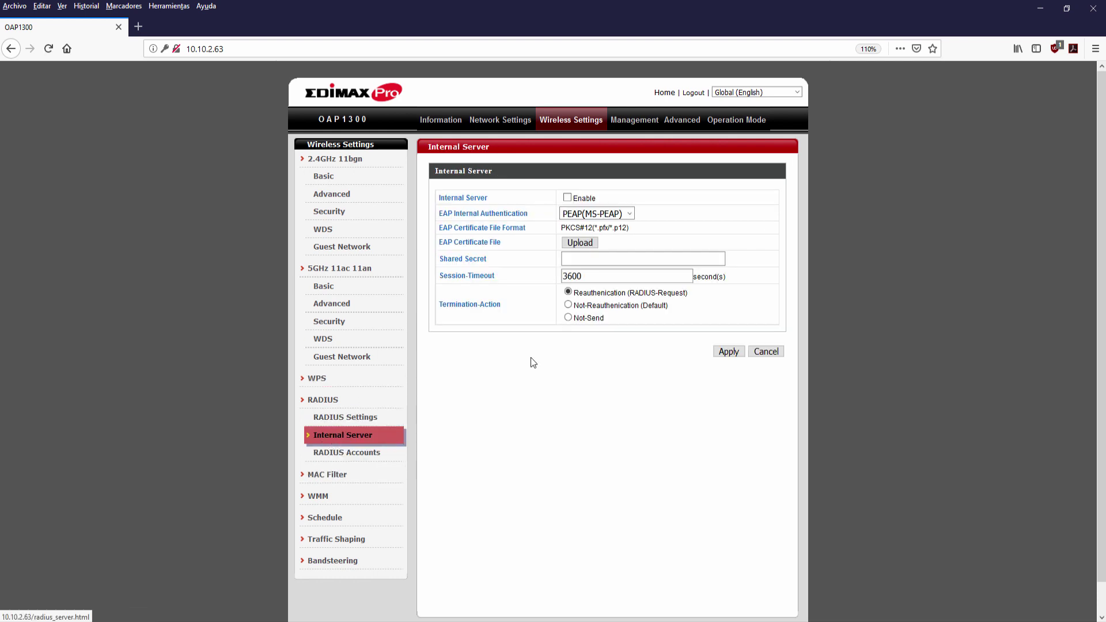
click(568, 197)
click(617, 217)
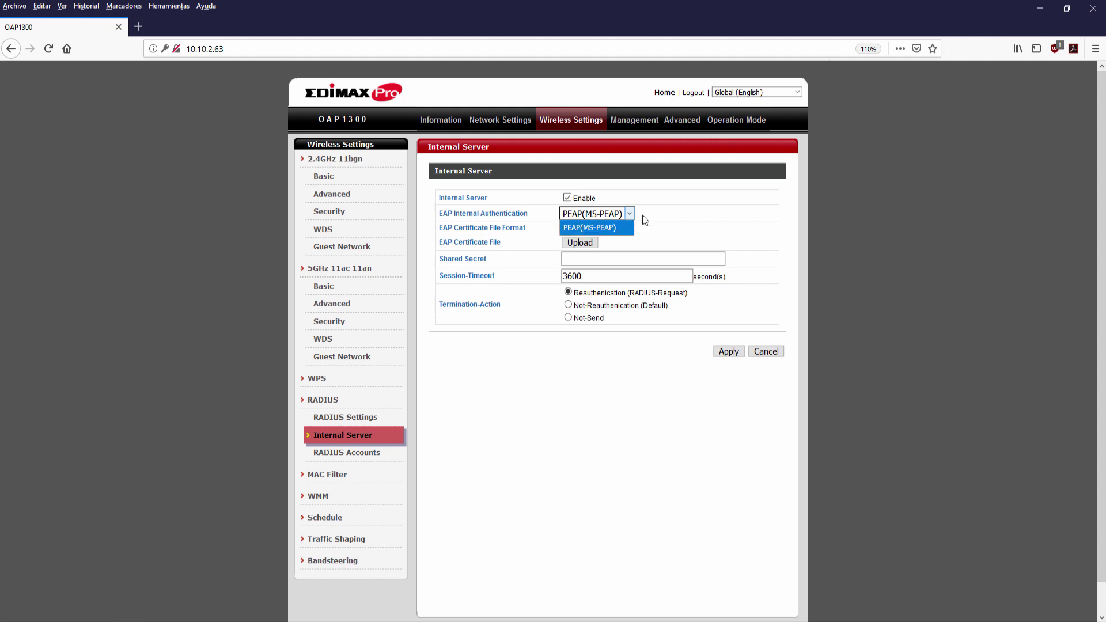
click(610, 228)
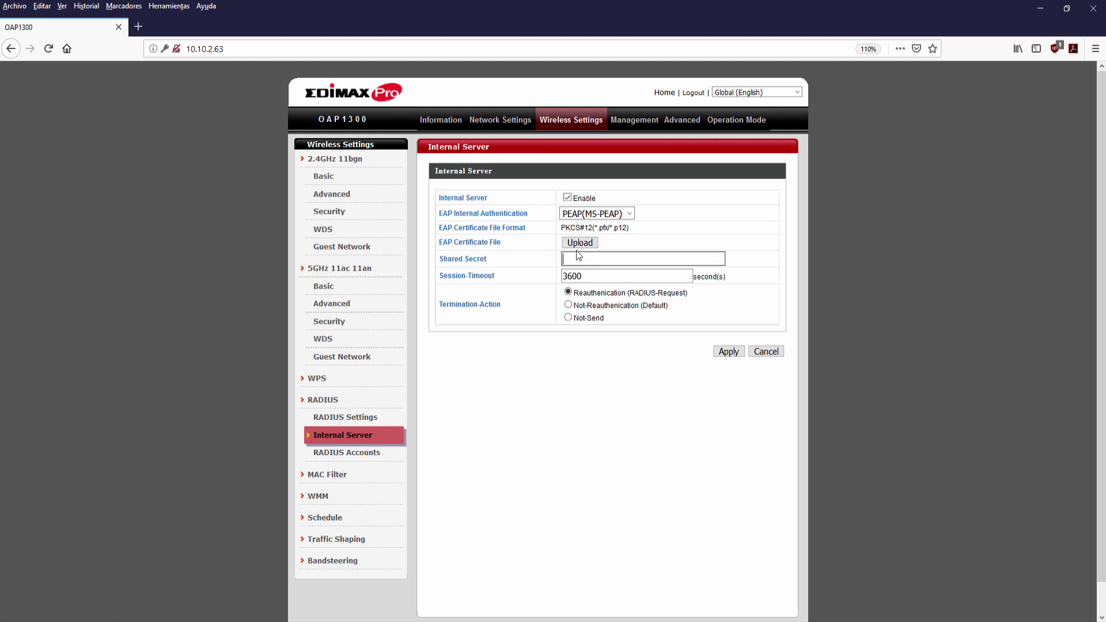
click(595, 276)
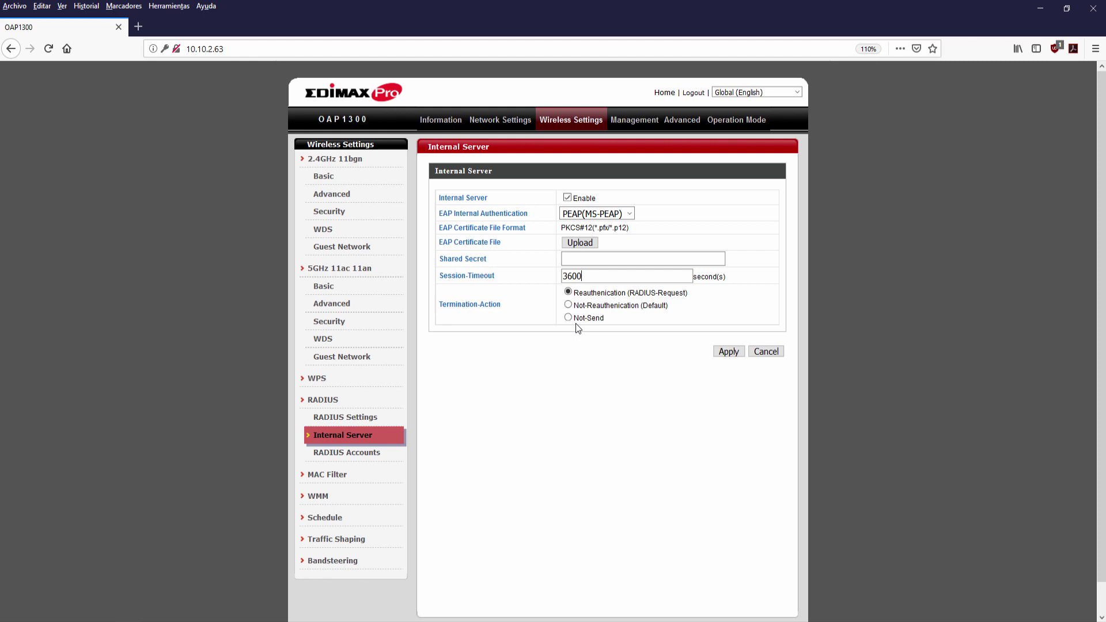
click(345, 454)
click(472, 285)
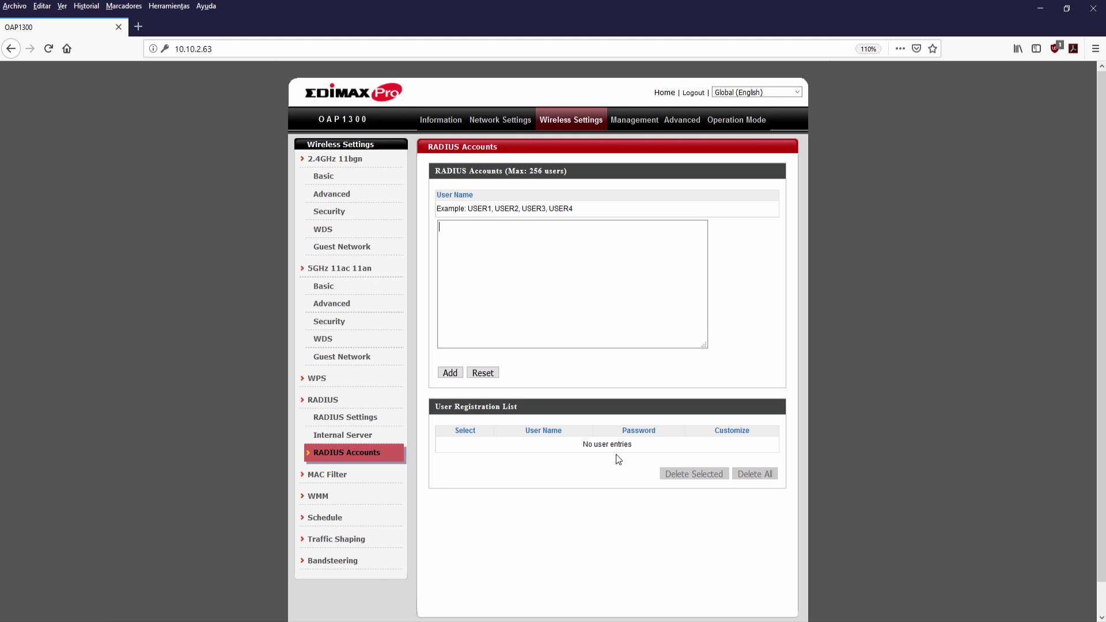
Review the MAC Filter settings, including the Whitelist and Blacklist access control modes and the filtering table's entry limit.
click(327, 474)
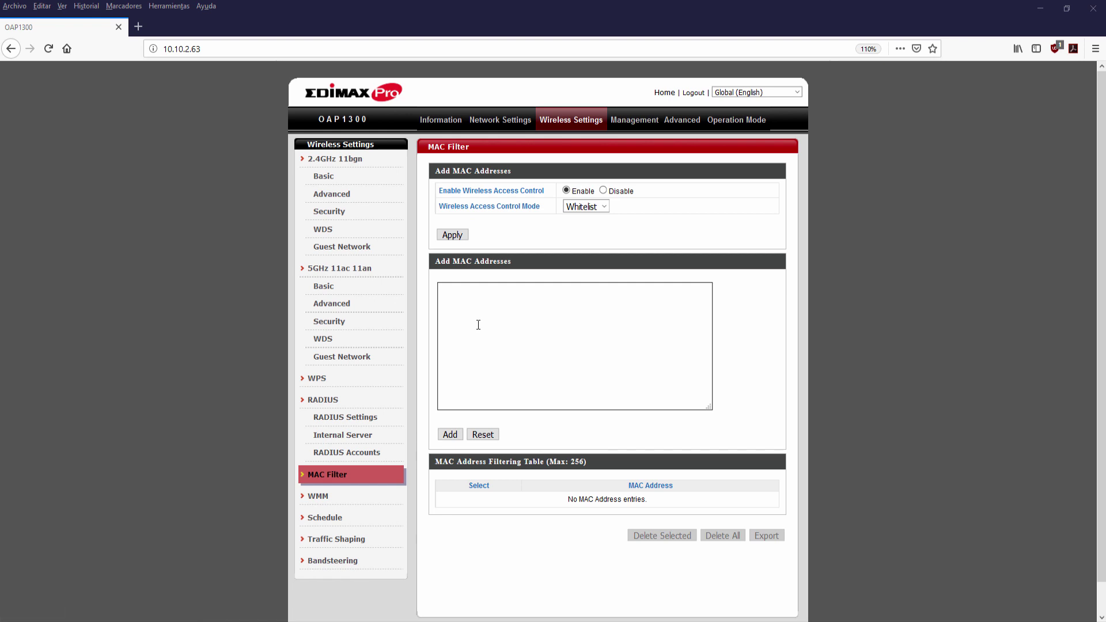
click(593, 208)
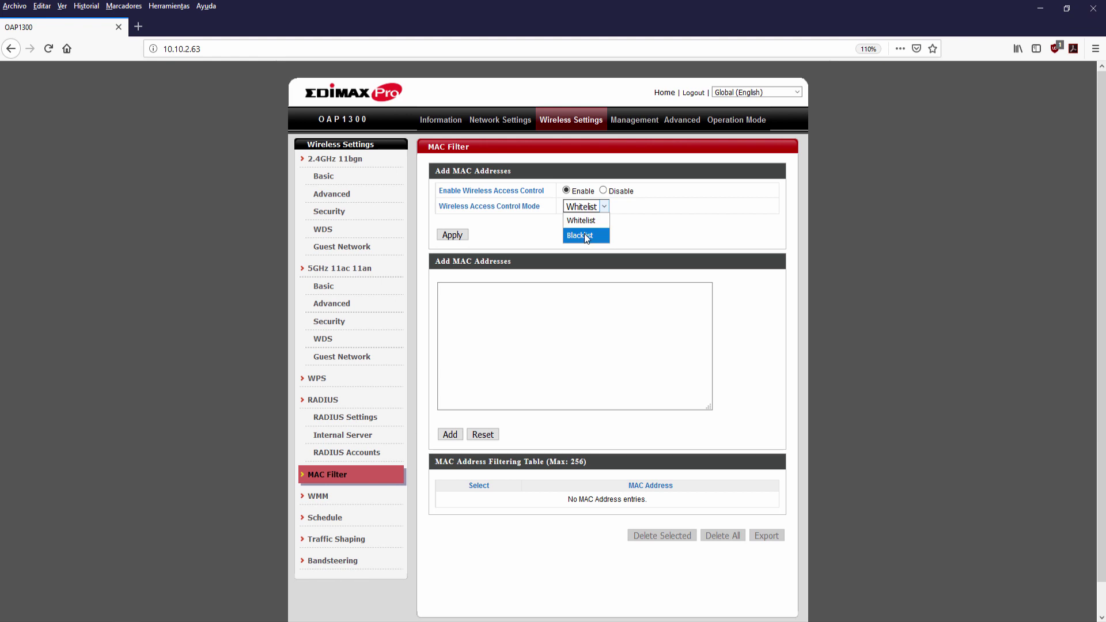
click(535, 230)
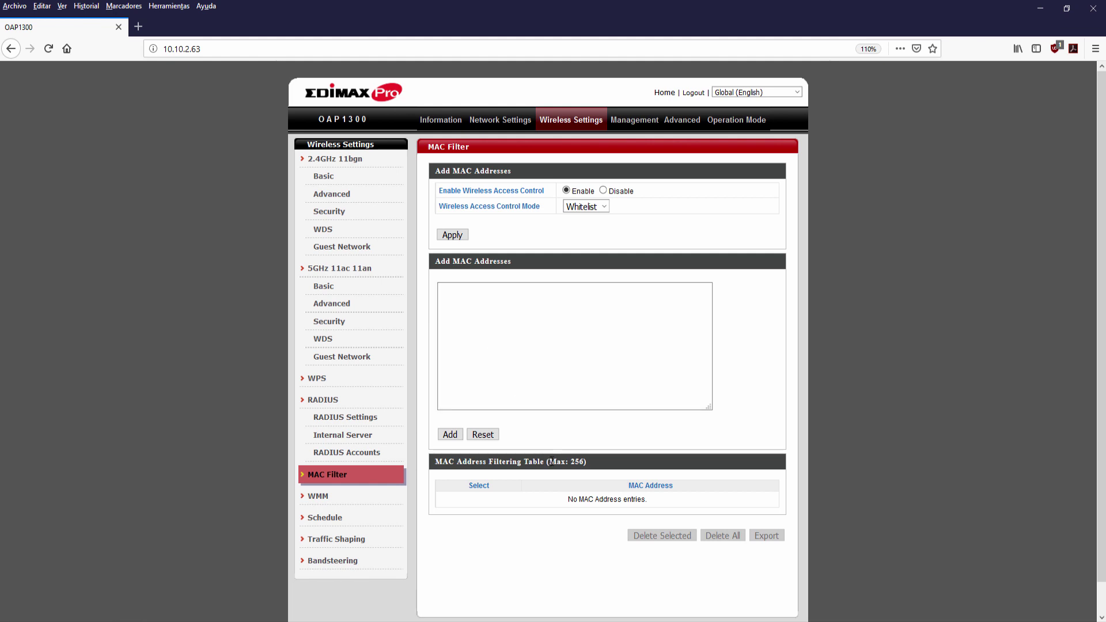
mouse_move(585, 462)
mouse_down()
mouse_move(558, 465)
mouse_move(567, 462)
mouse_up()
click(578, 462)
click(605, 207)
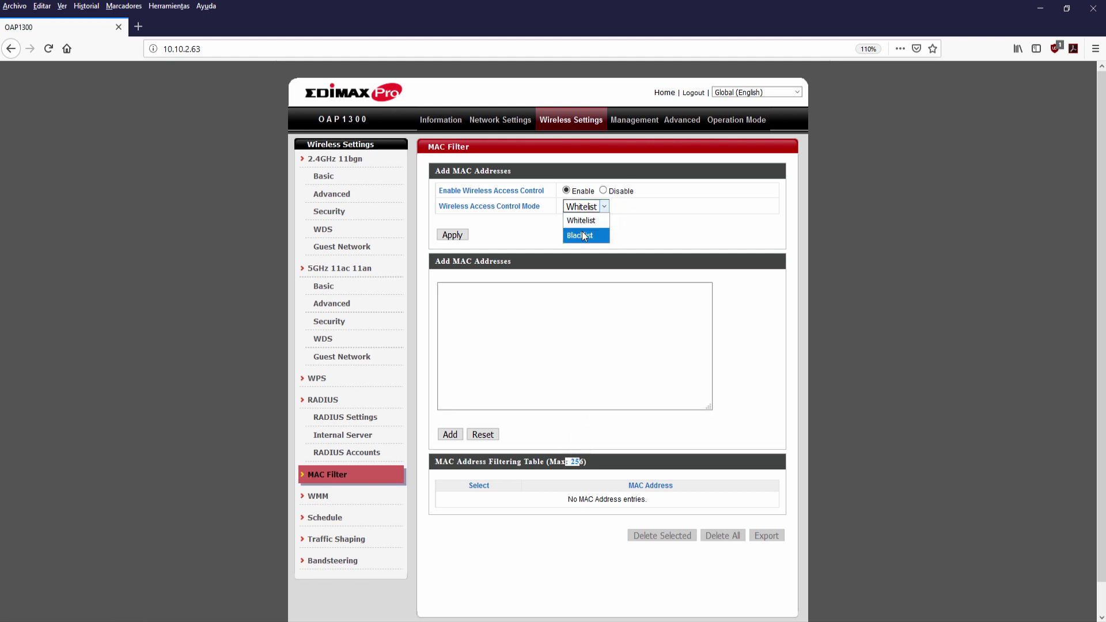
click(535, 230)
click(534, 230)
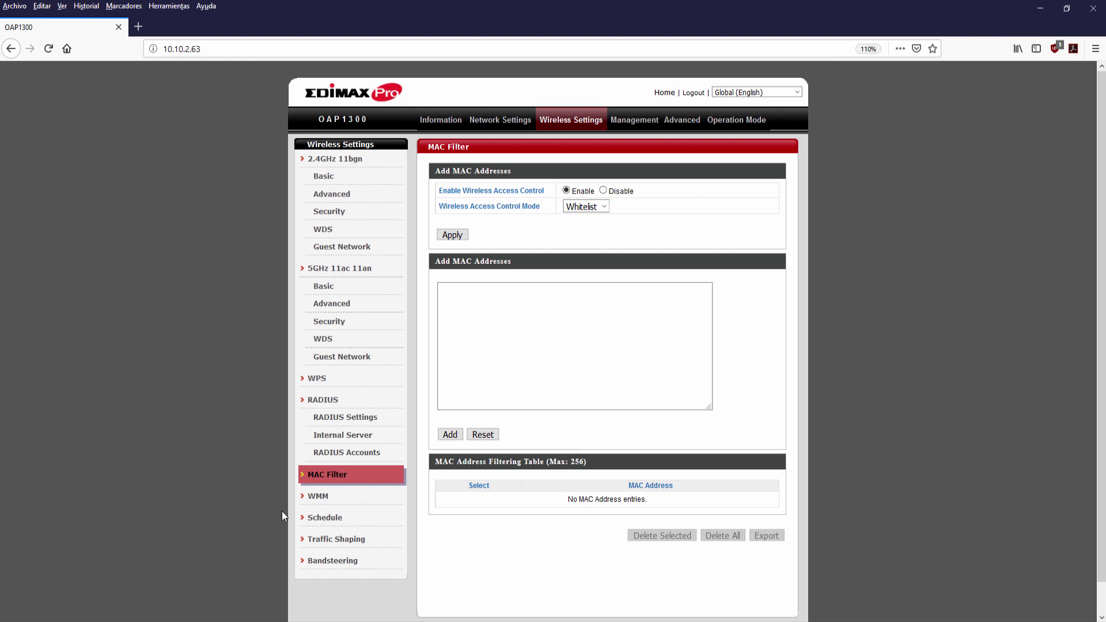
Review the WMM-EDCA parameters for both the access point and the station.
click(335, 505)
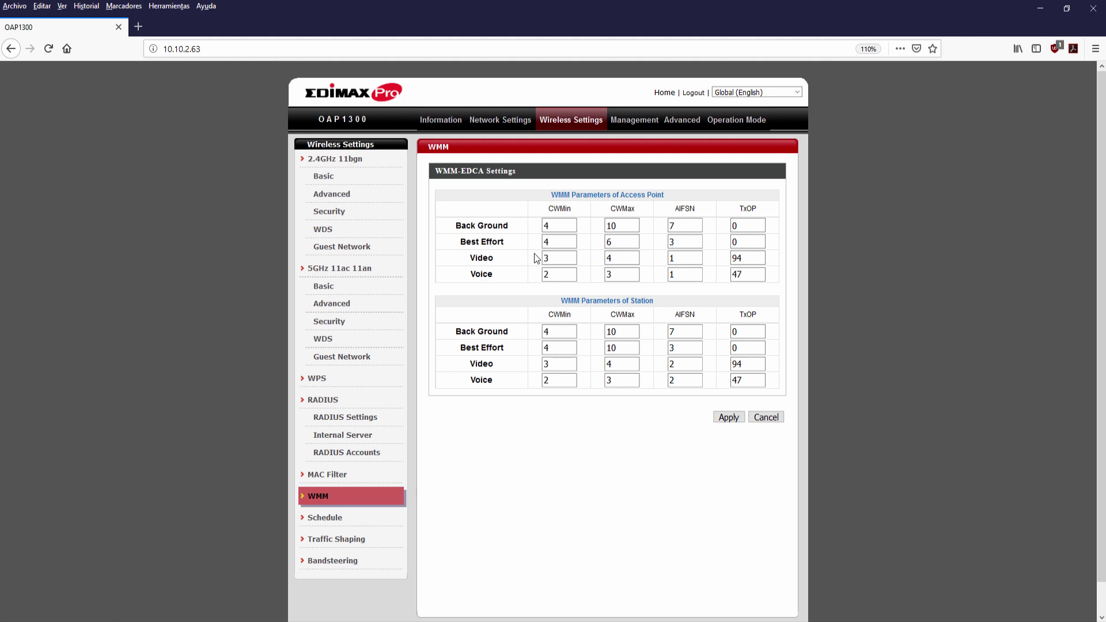
drag(551, 195, 582, 196)
click(582, 196)
drag(653, 301, 620, 300)
click(620, 300)
Look over the wireless Schedule page and the per-SSID Traffic Shaping limits for the 2.4GHz and 5GHz bands.
click(338, 523)
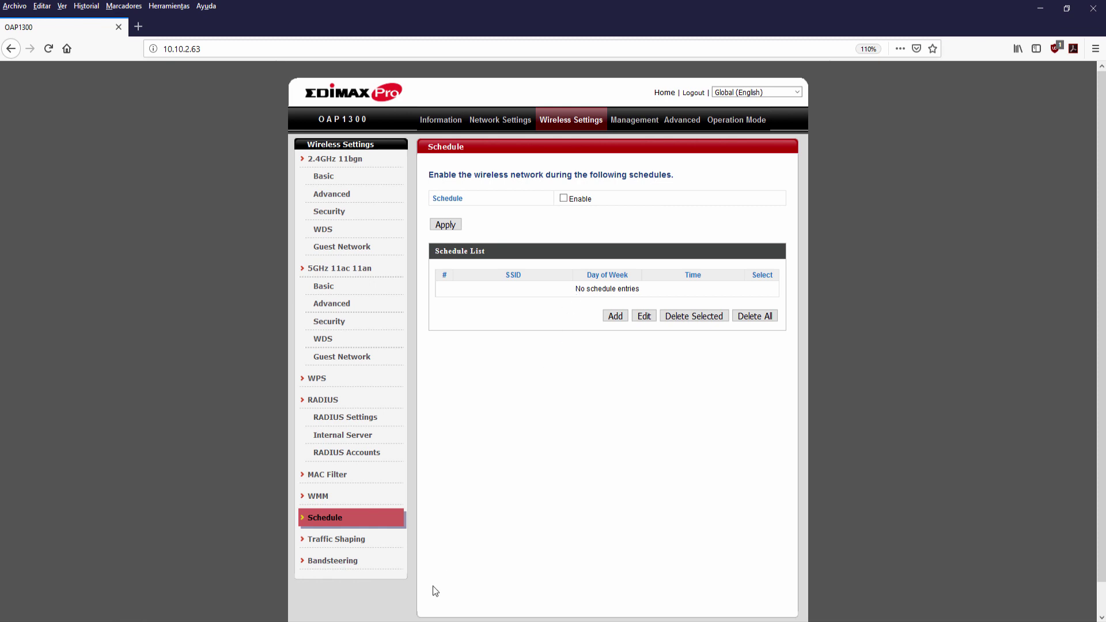
click(345, 539)
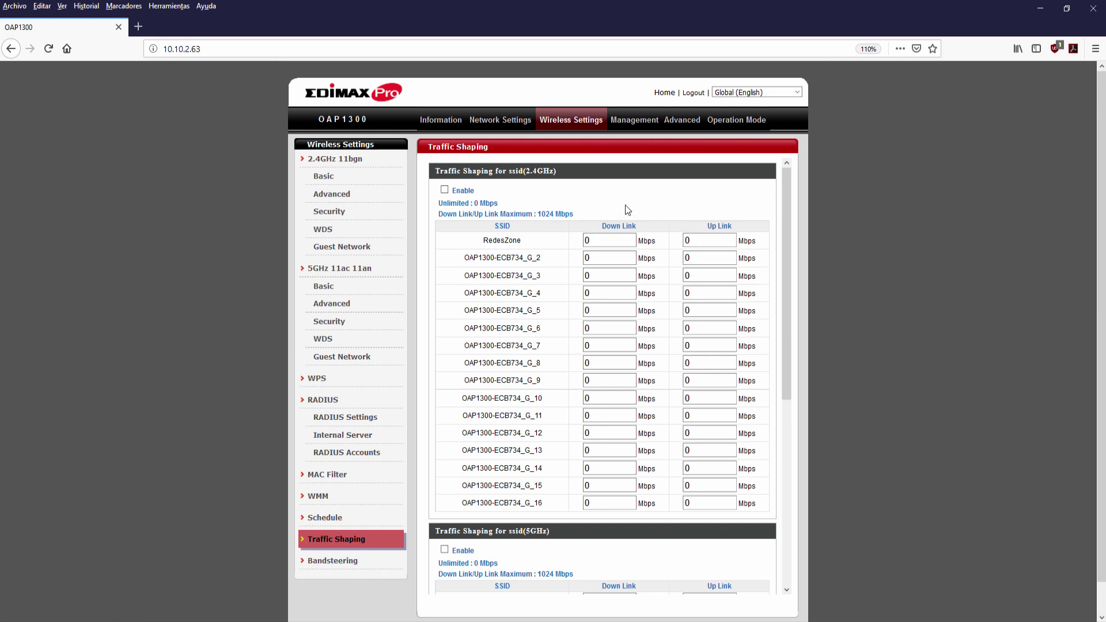
scroll(552, 290, down, 5)
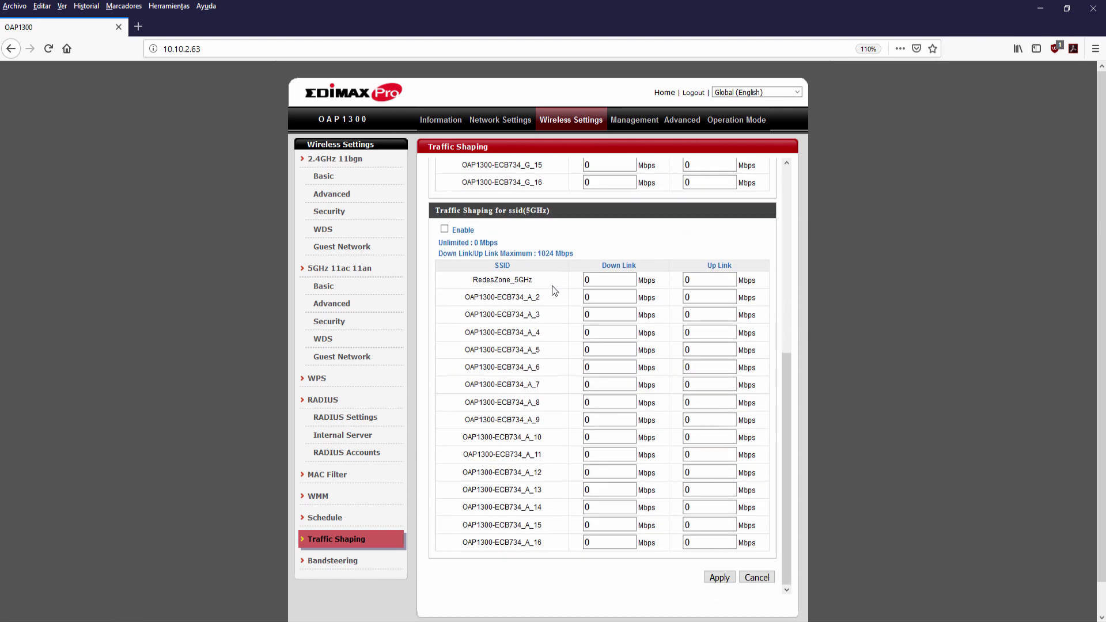
scroll(548, 334, up, 5)
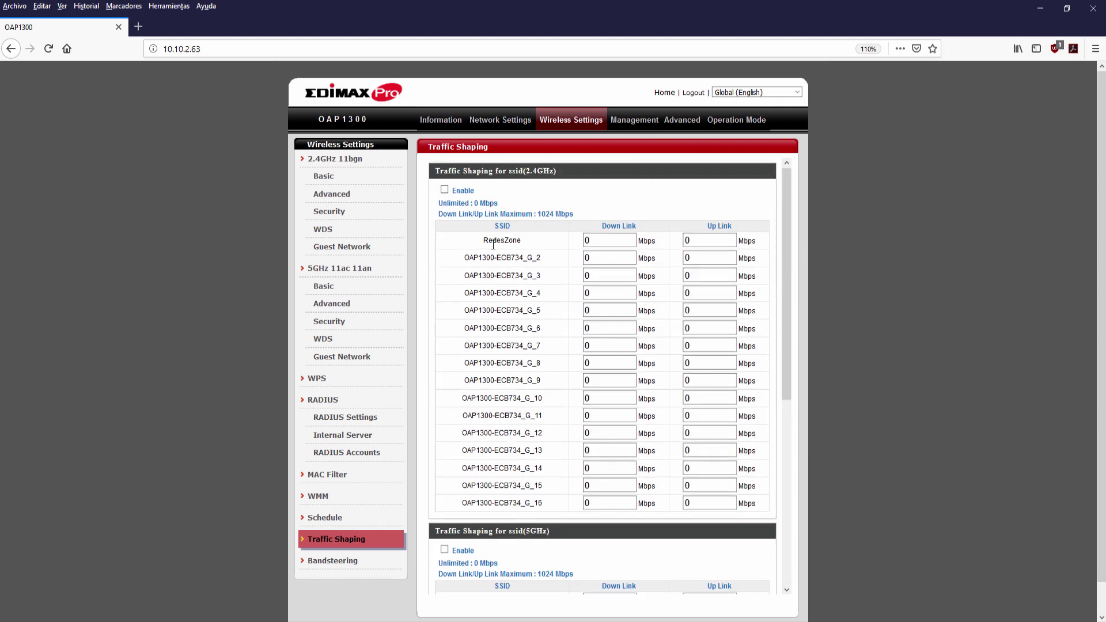
drag(483, 245, 563, 353)
click(565, 246)
drag(474, 230, 543, 438)
click(542, 512)
scroll(544, 492, down, 5)
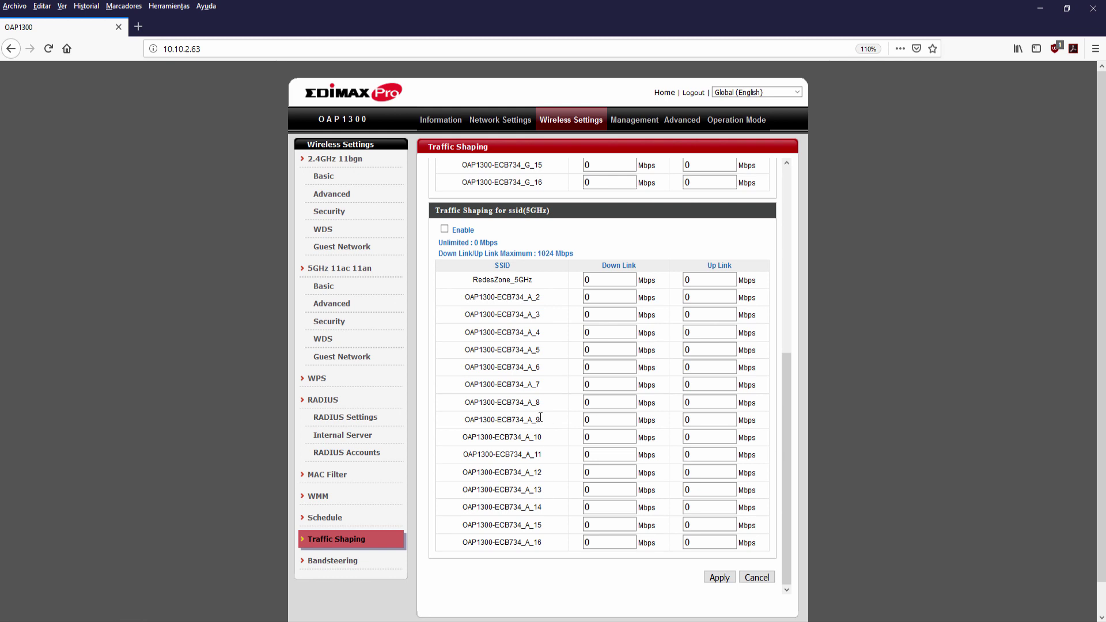
Try the Bandsteering modes 5G First, Balanced and User Define, and examine the overload thresholds and Min RSSI choices.
click(349, 561)
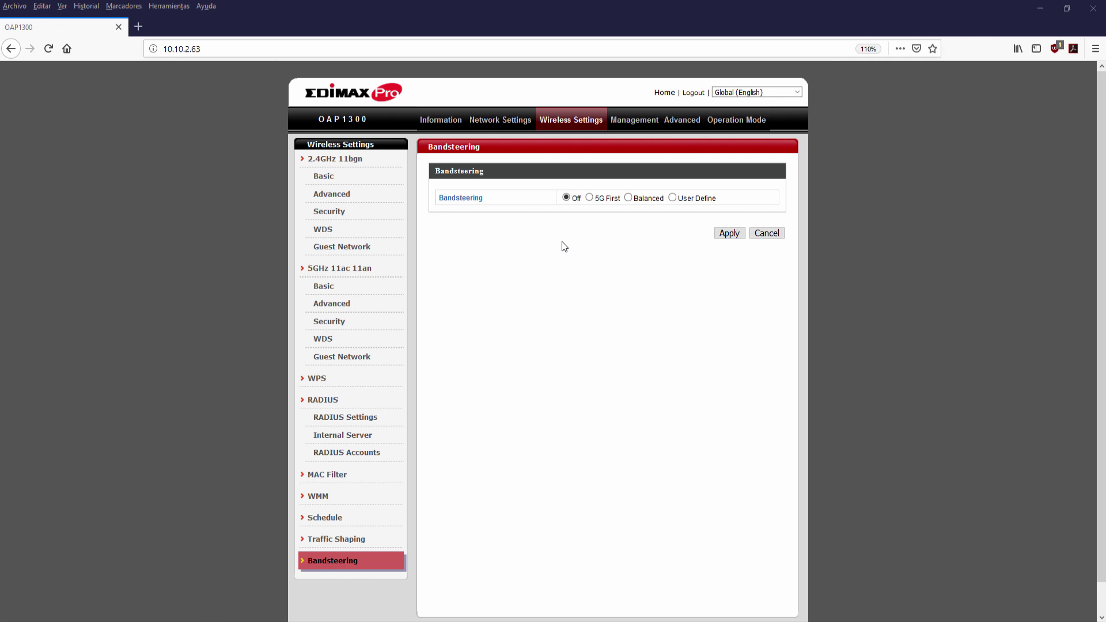
click(590, 198)
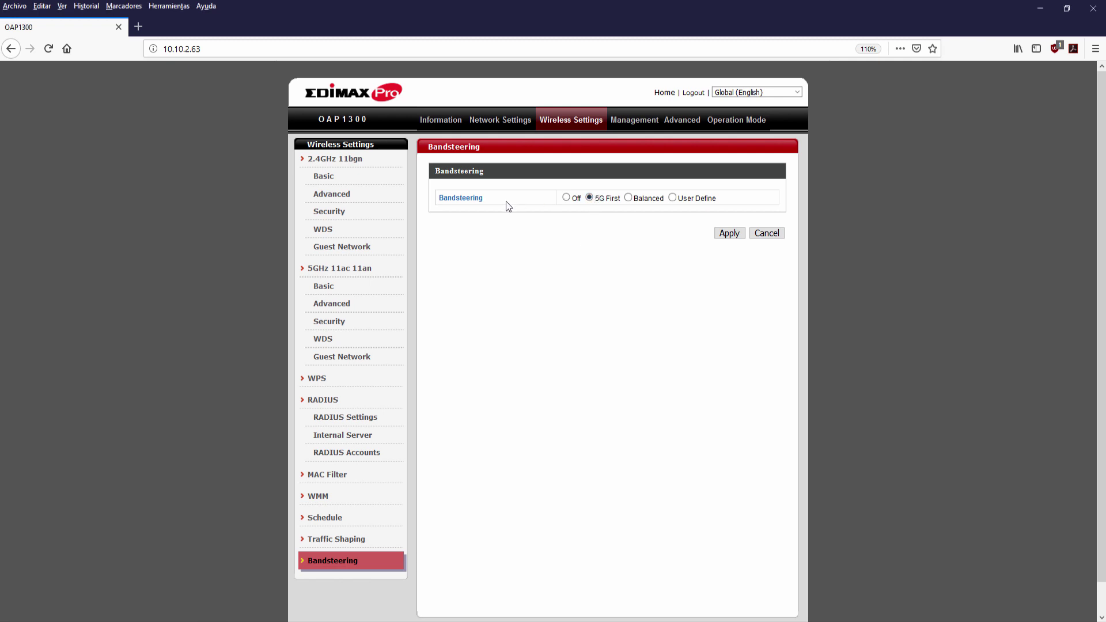
drag(447, 197, 675, 199)
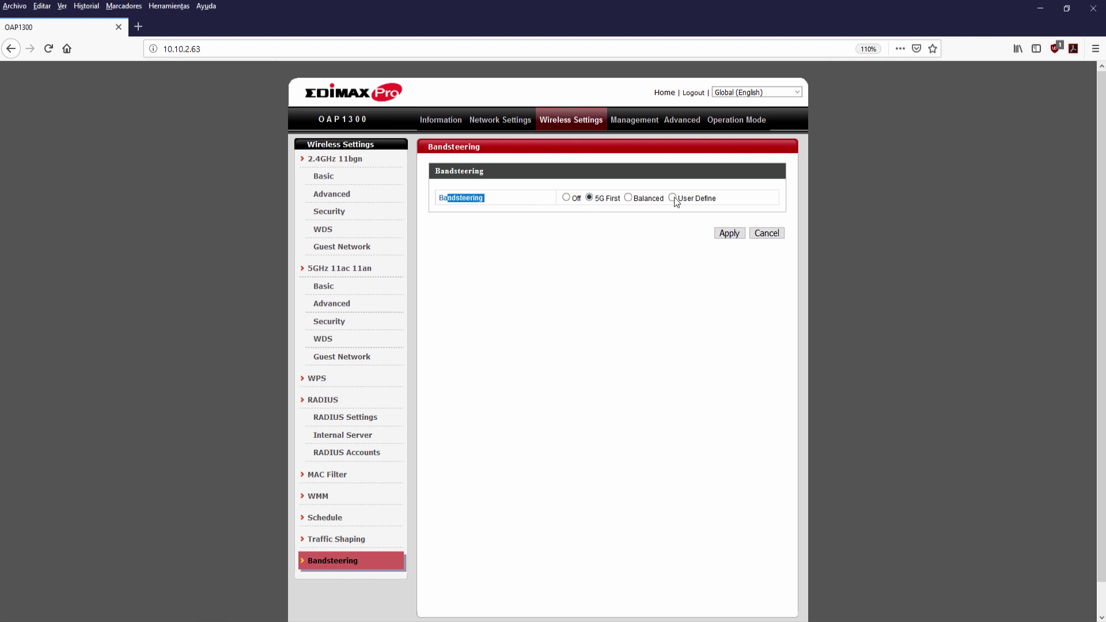
click(629, 199)
click(656, 262)
click(672, 198)
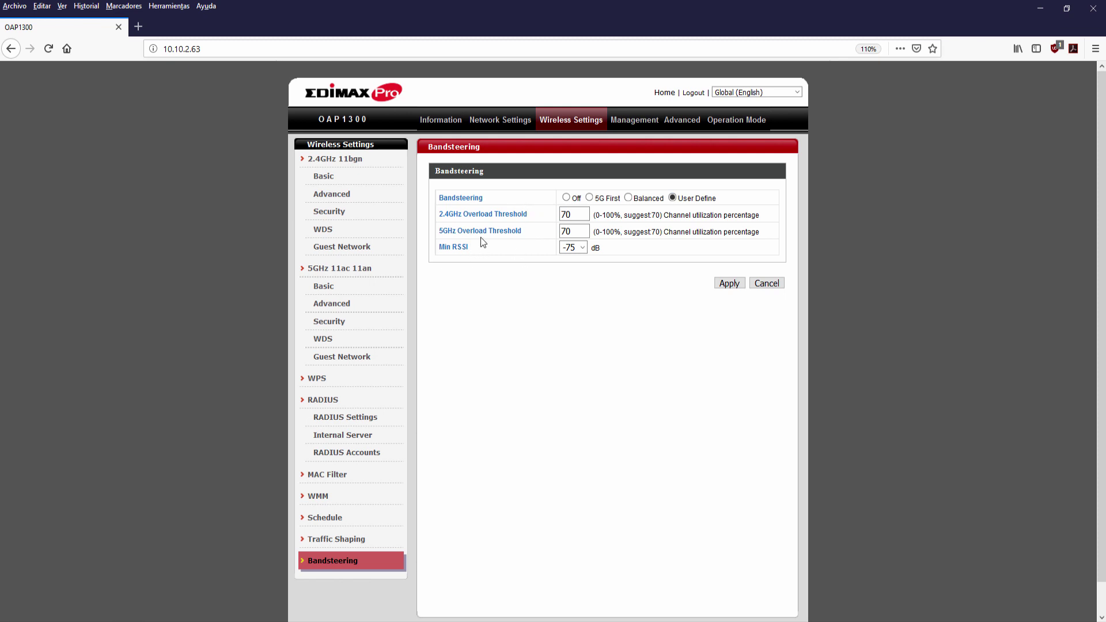
click(582, 248)
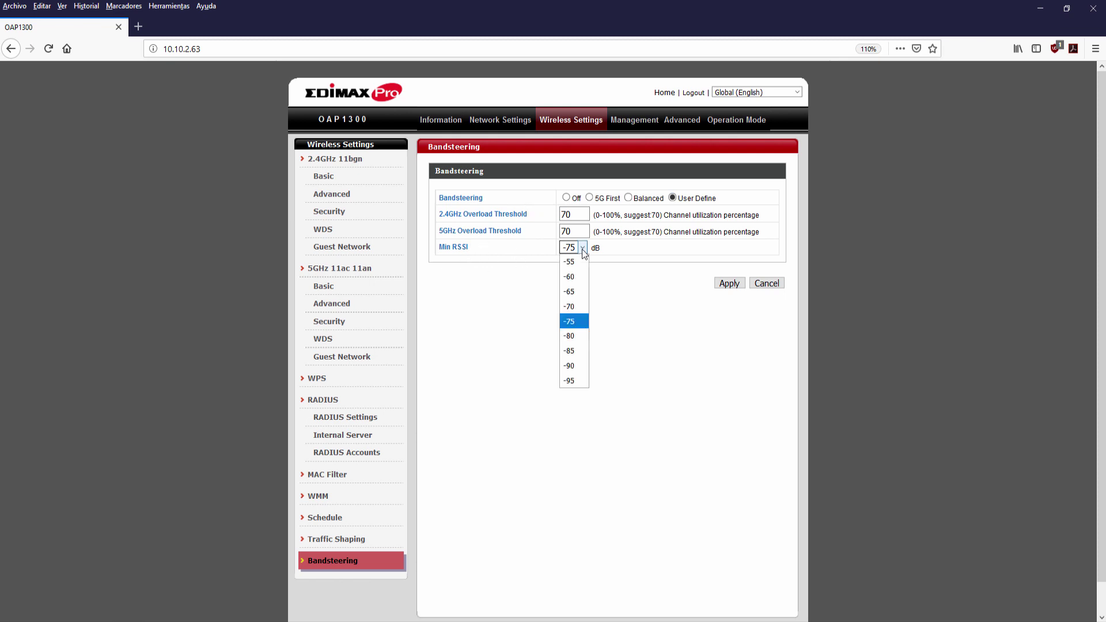
click(607, 276)
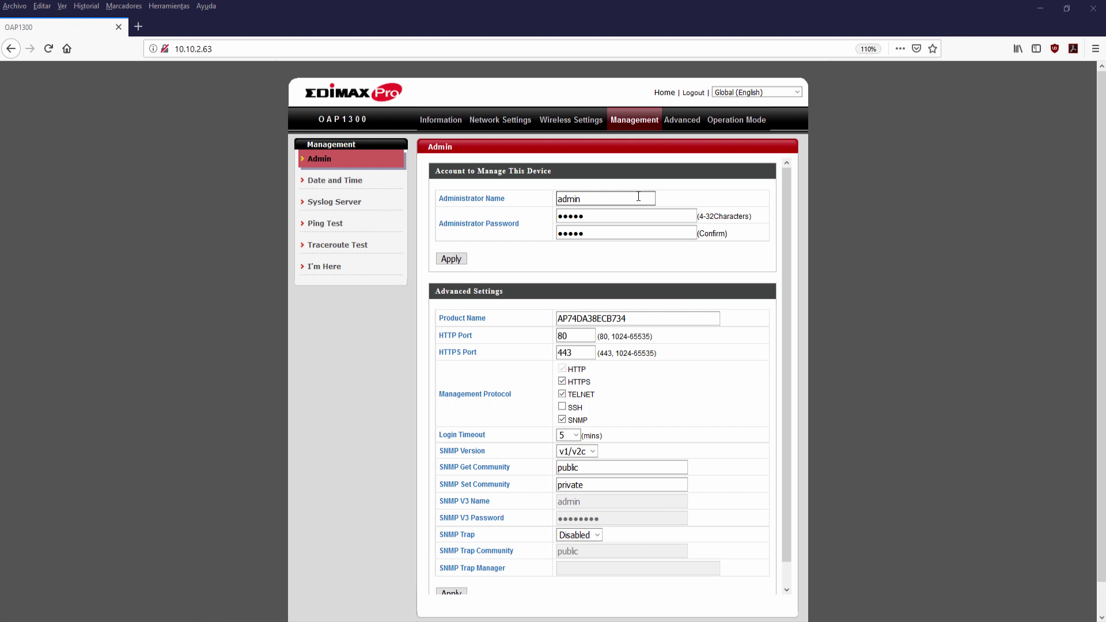
Review the Admin management settings, including the administrator account fields, product name, HTTP and HTTPS ports and management protocols.
click(599, 217)
click(582, 229)
scroll(584, 243, down, 1)
drag(627, 296, 585, 293)
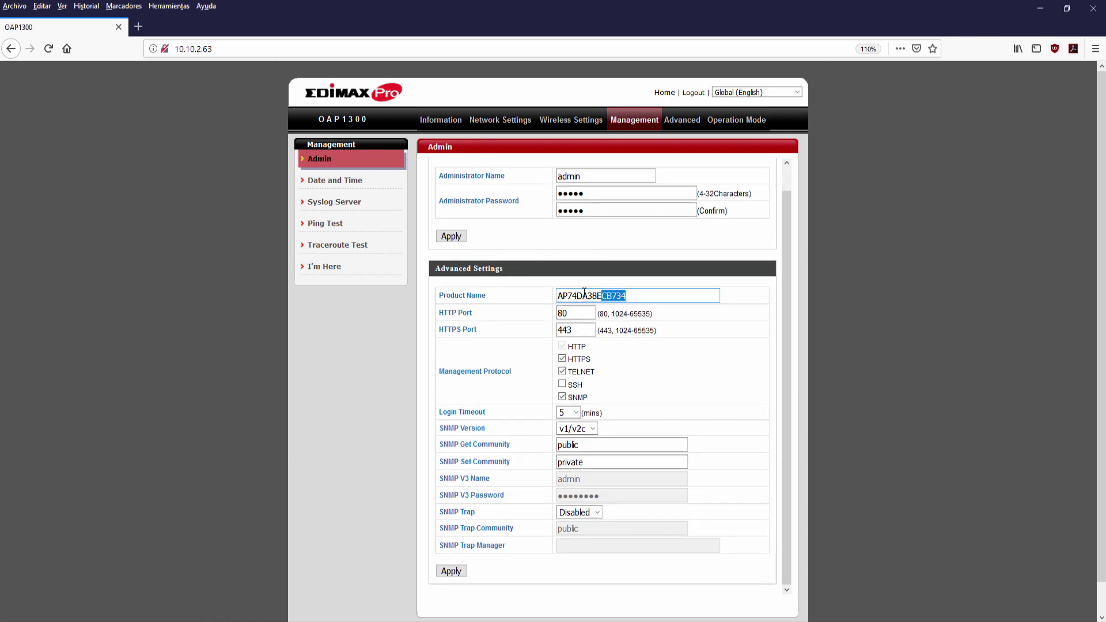
click(579, 313)
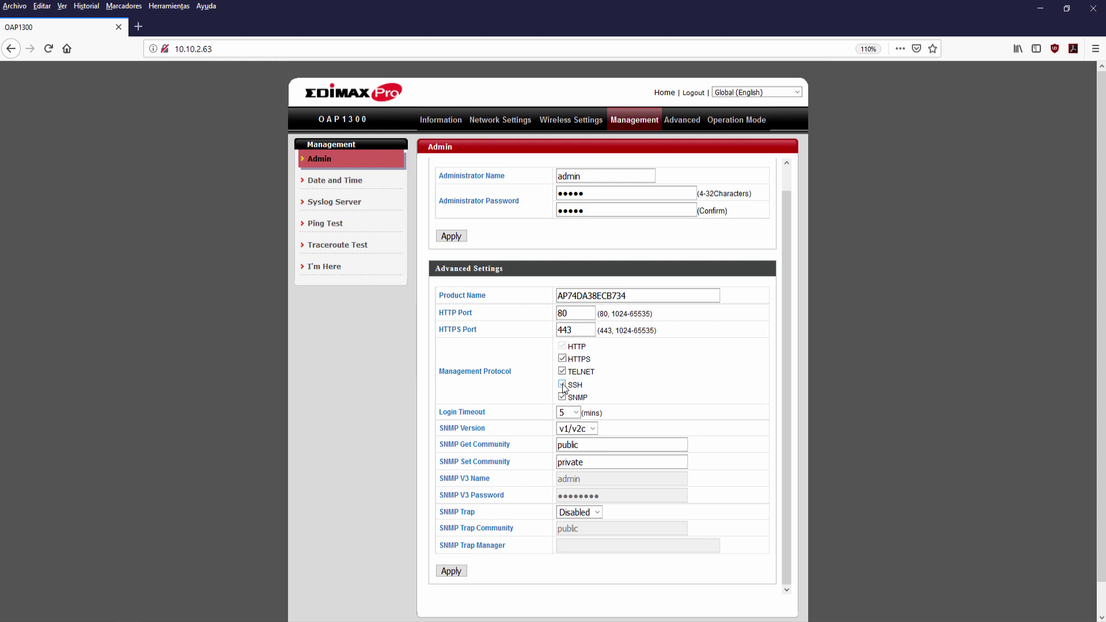
scroll(606, 370, down, 1)
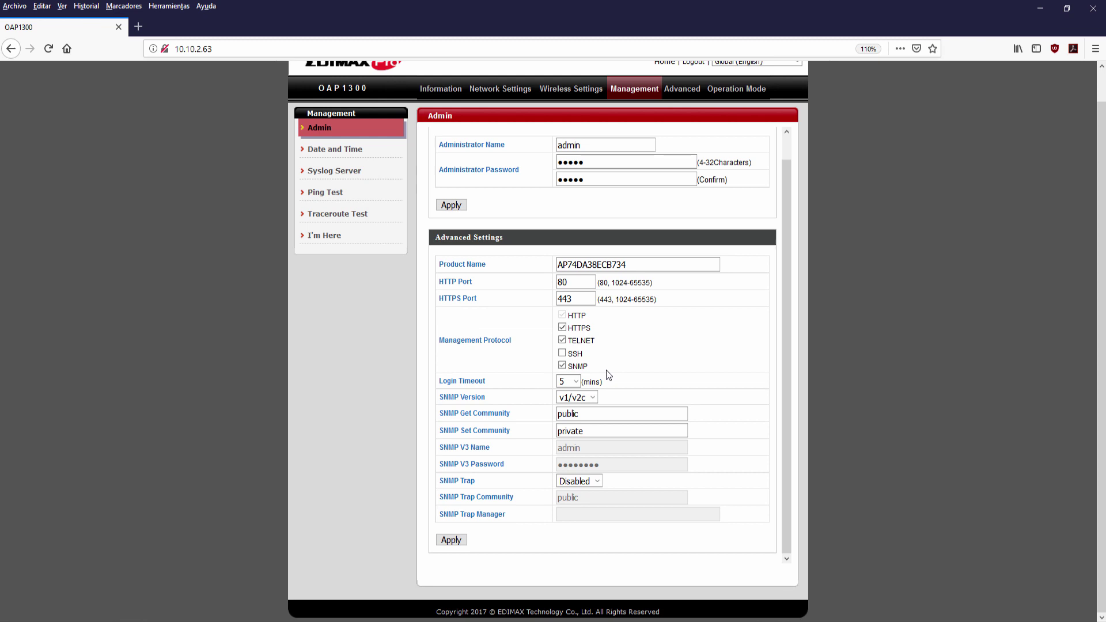
Switch the SNMP version to v3 and examine the related SNMP fields.
click(592, 399)
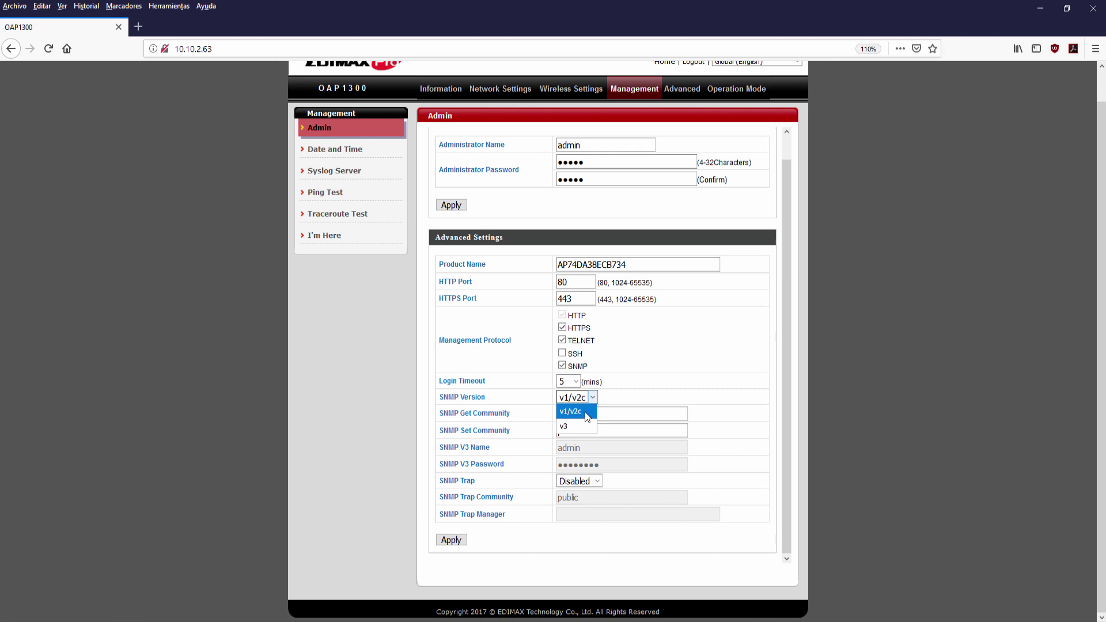
click(582, 427)
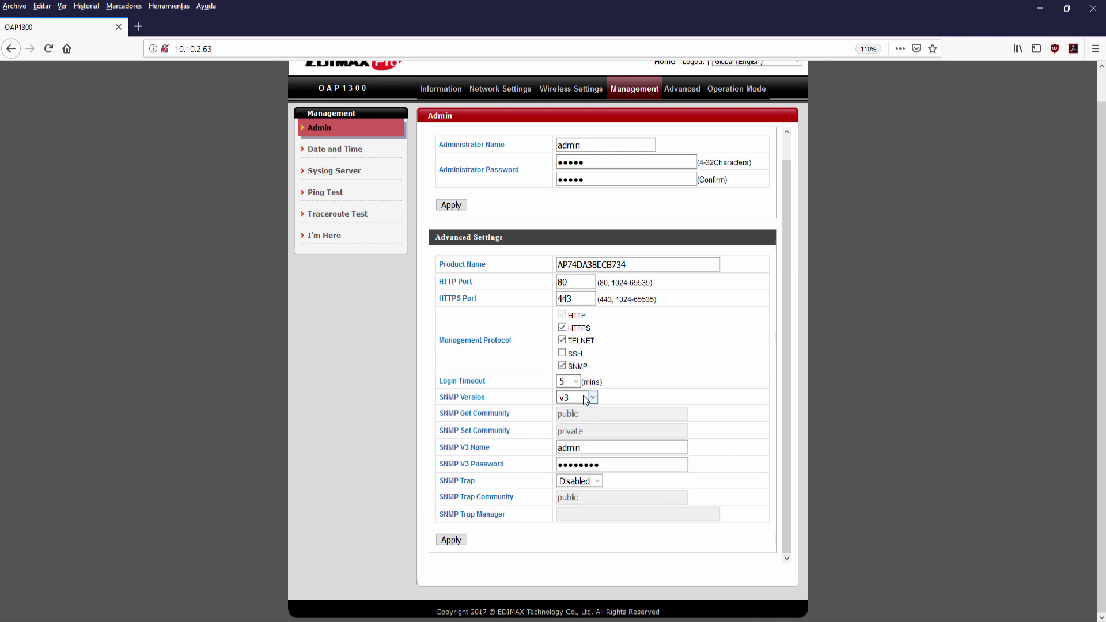
click(586, 398)
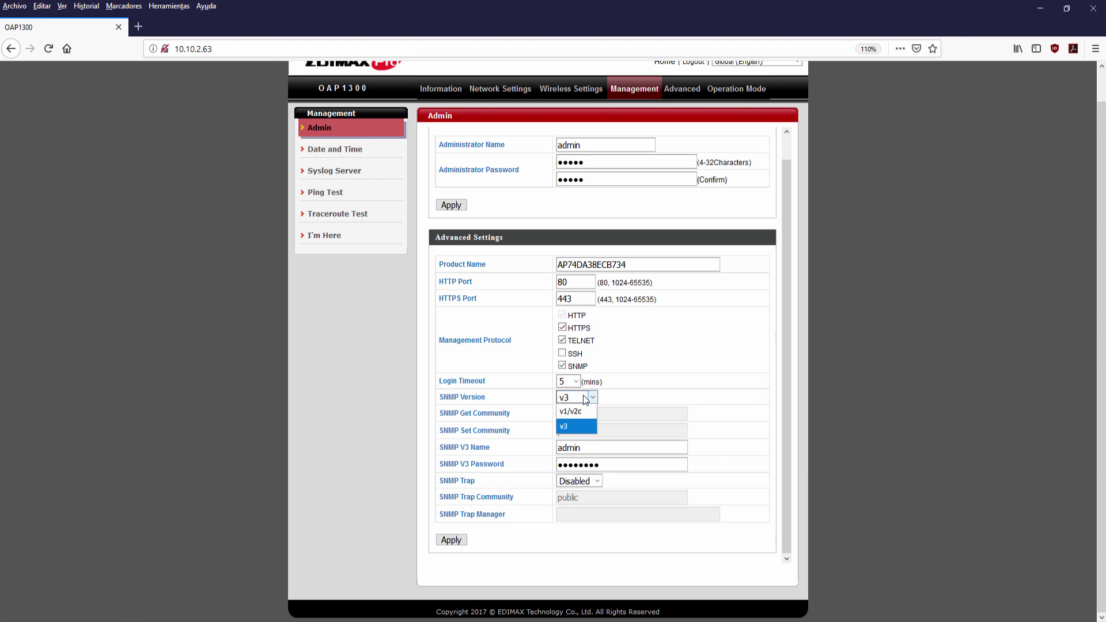
click(565, 402)
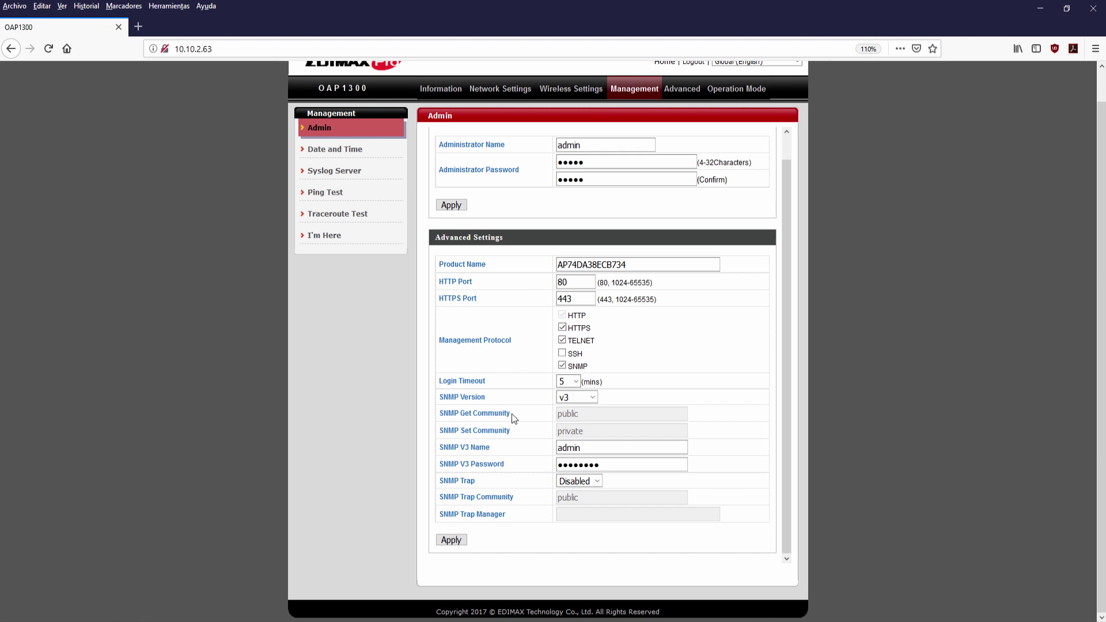
Review the Date and Time settings, and toggle E-mail Logs on and off to inspect the Syslog Server e-mail fields.
click(353, 154)
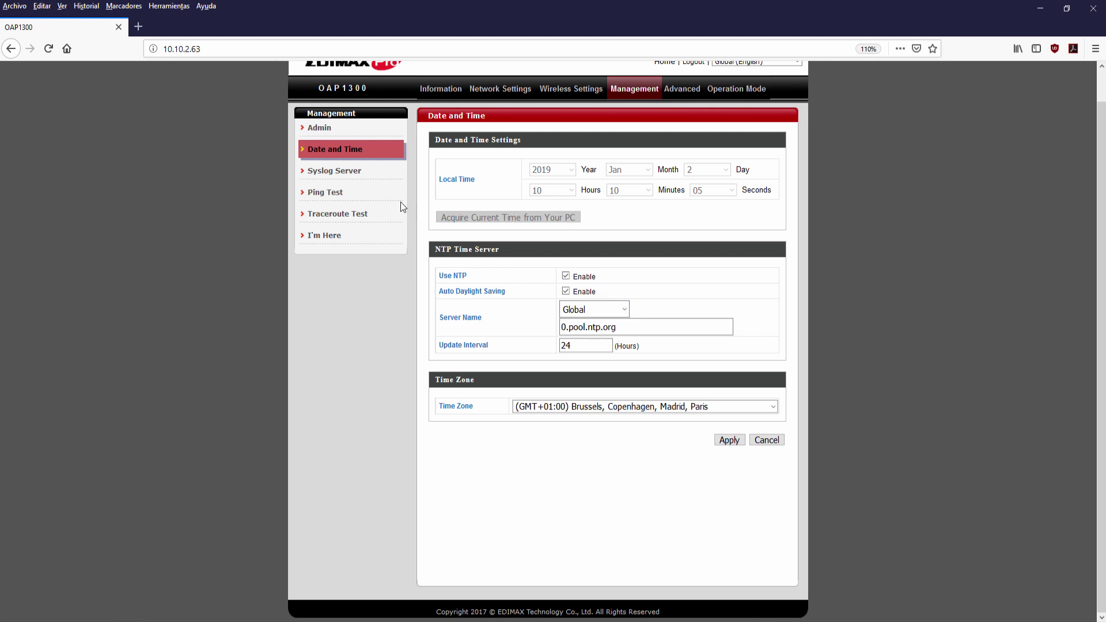
click(349, 172)
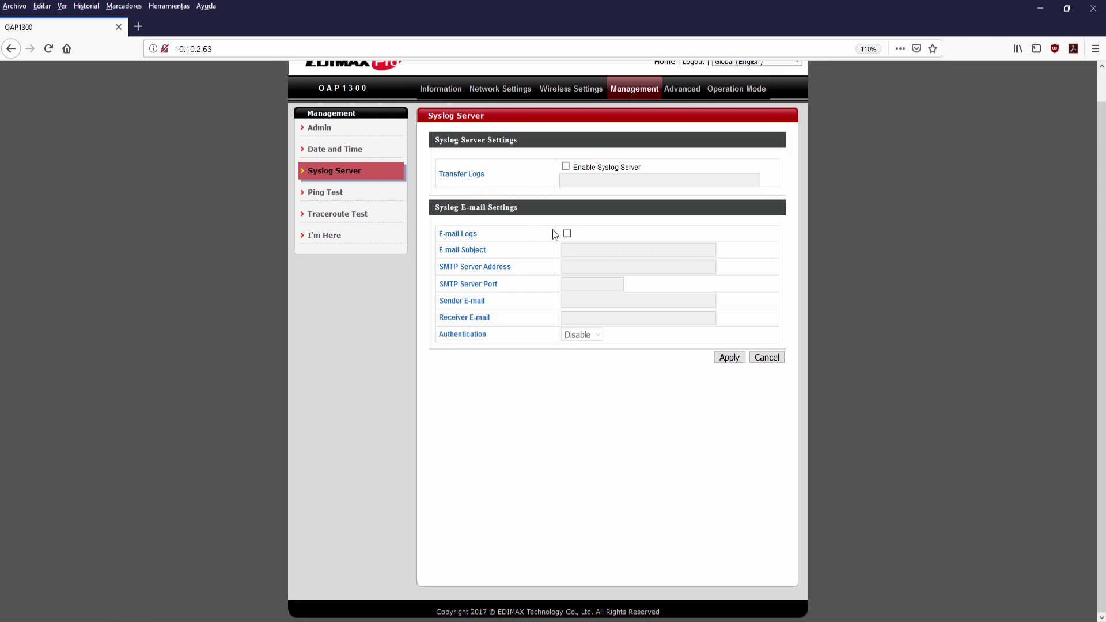
click(567, 234)
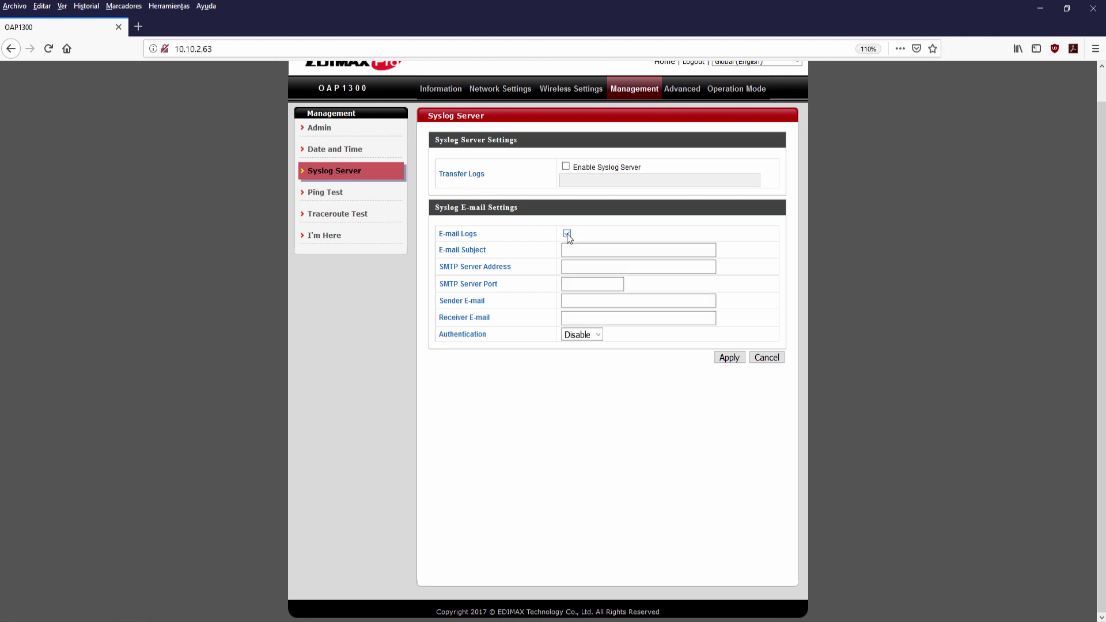
click(568, 233)
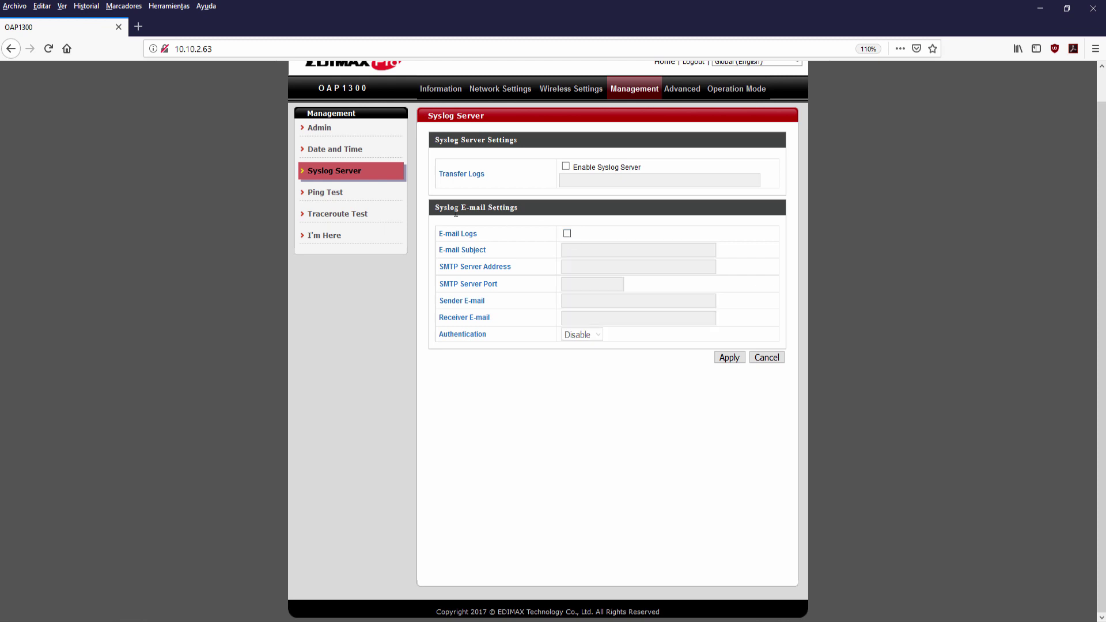
Look over the Ping Test and Traceroute Test tools with their Destination Address fields.
click(340, 195)
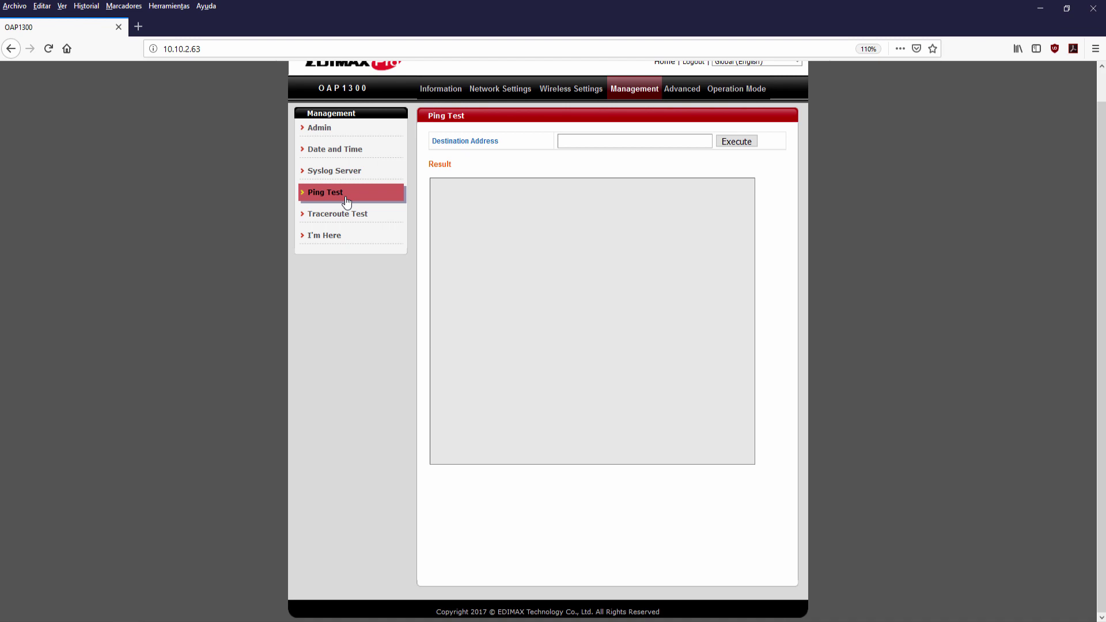
click(565, 143)
click(366, 216)
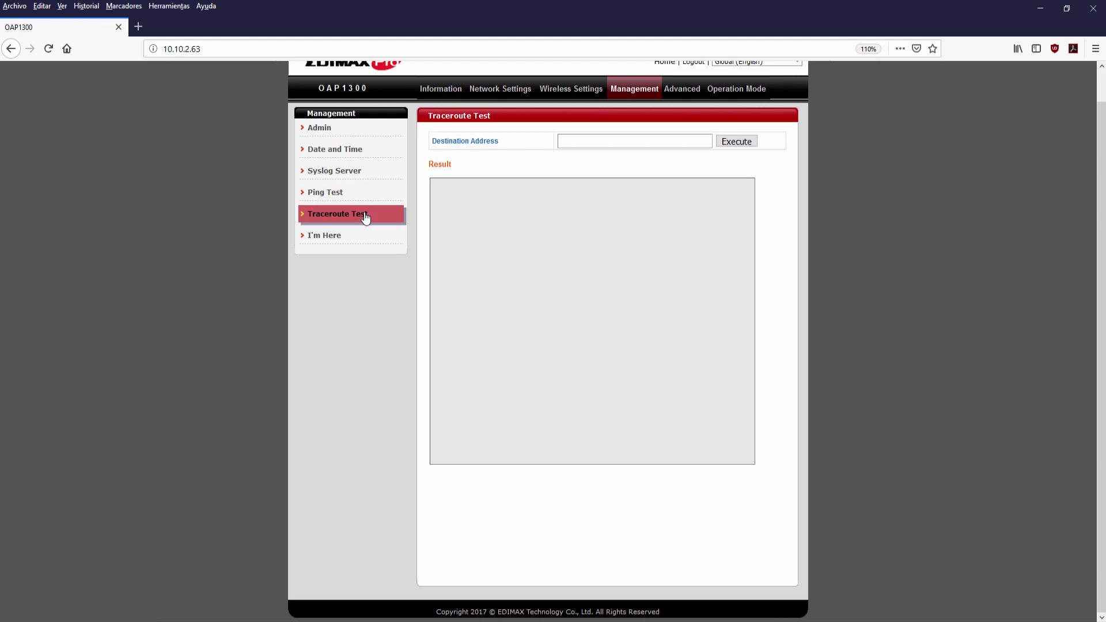
Set the I'm Here sound duration to 2 seconds and sound the access point's buzzer.
click(338, 242)
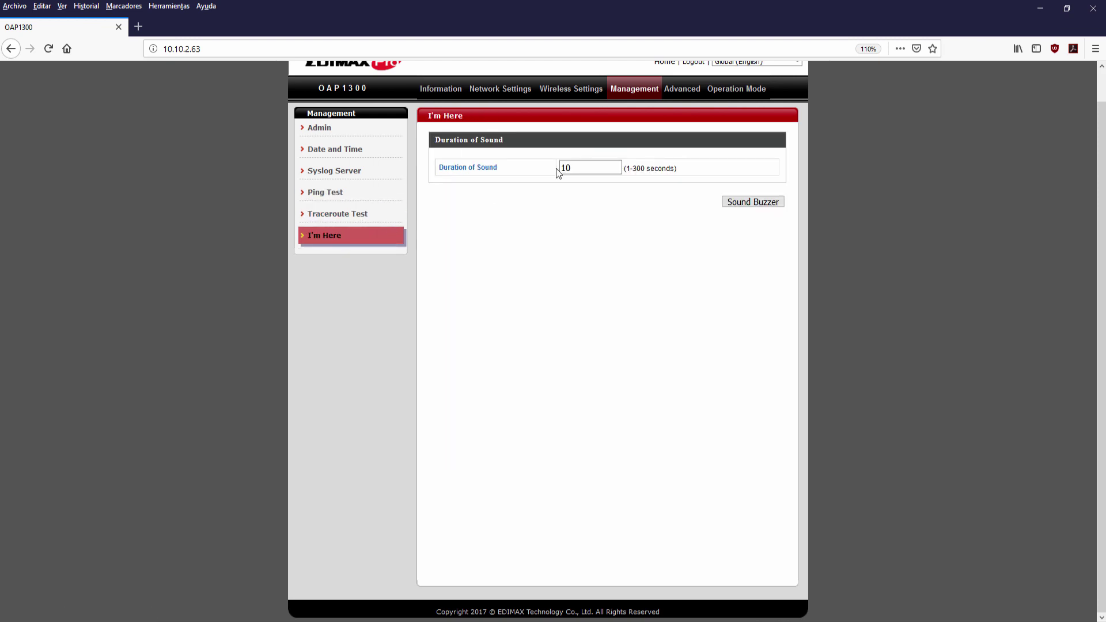
drag(584, 170, 550, 171)
text(2)
click(752, 207)
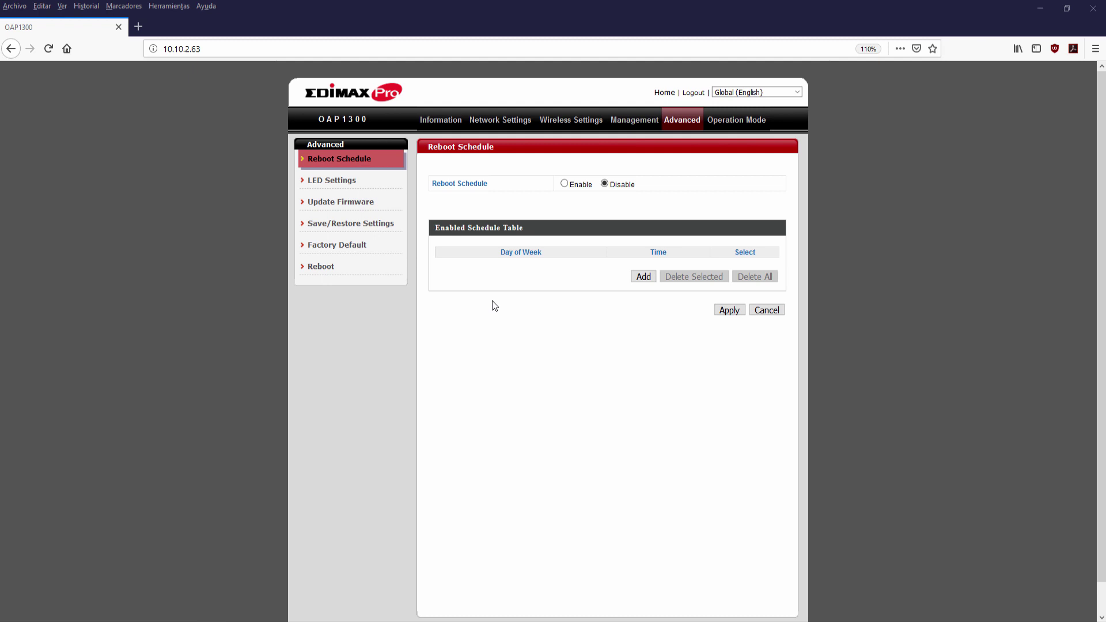
Review the Advanced pages for LED Settings, Update Firmware, Save/Restore Settings, Factory Default and Reboot without changing anything.
click(359, 187)
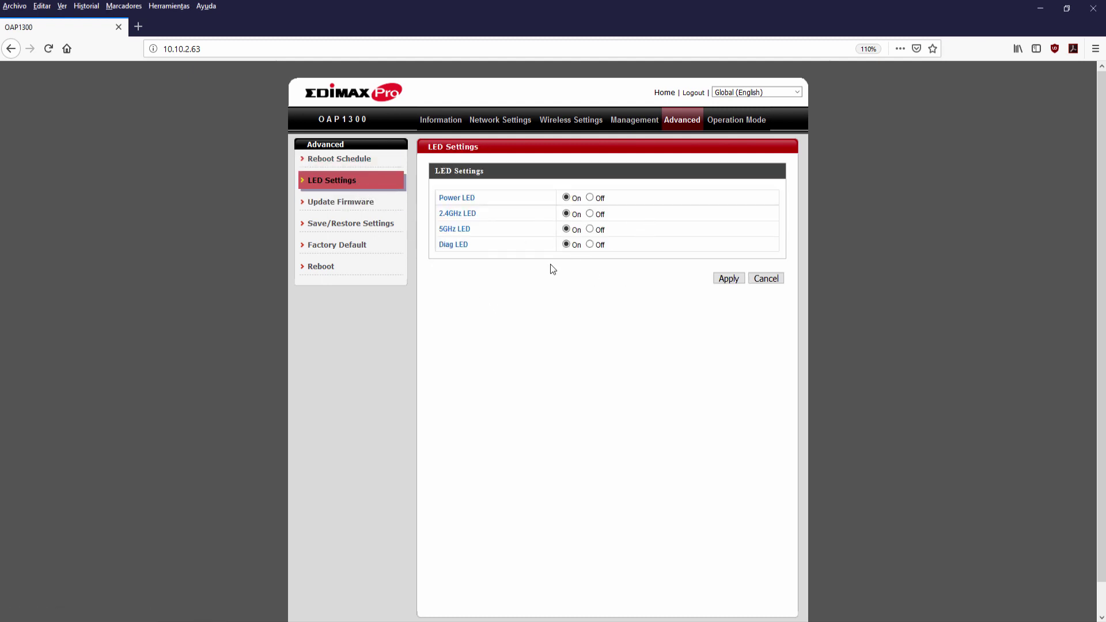
click(373, 204)
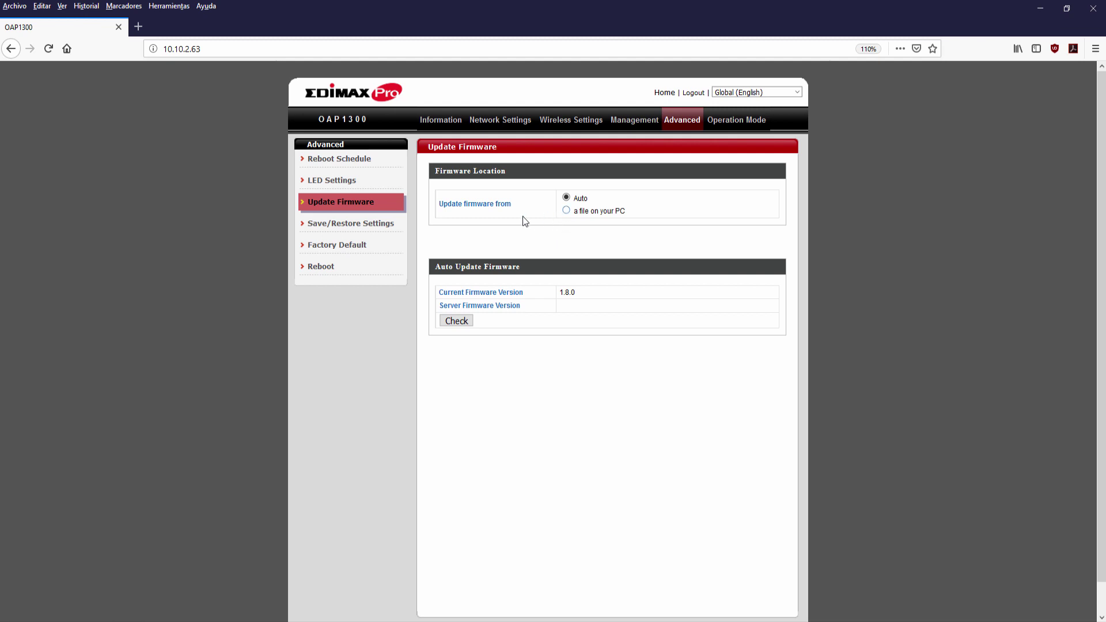
click(369, 224)
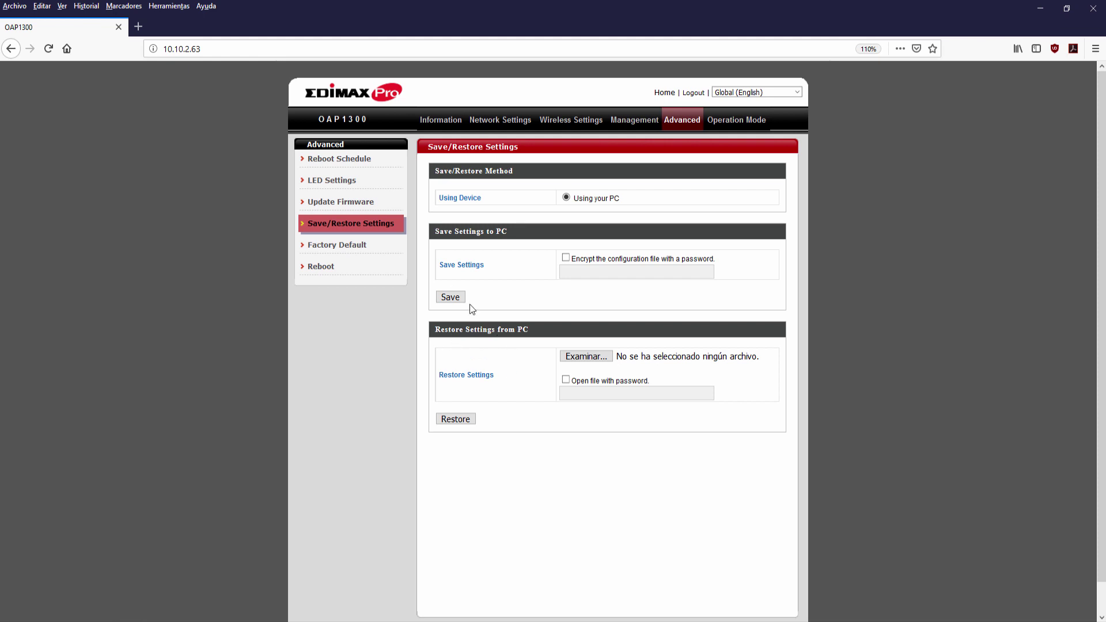
click(367, 249)
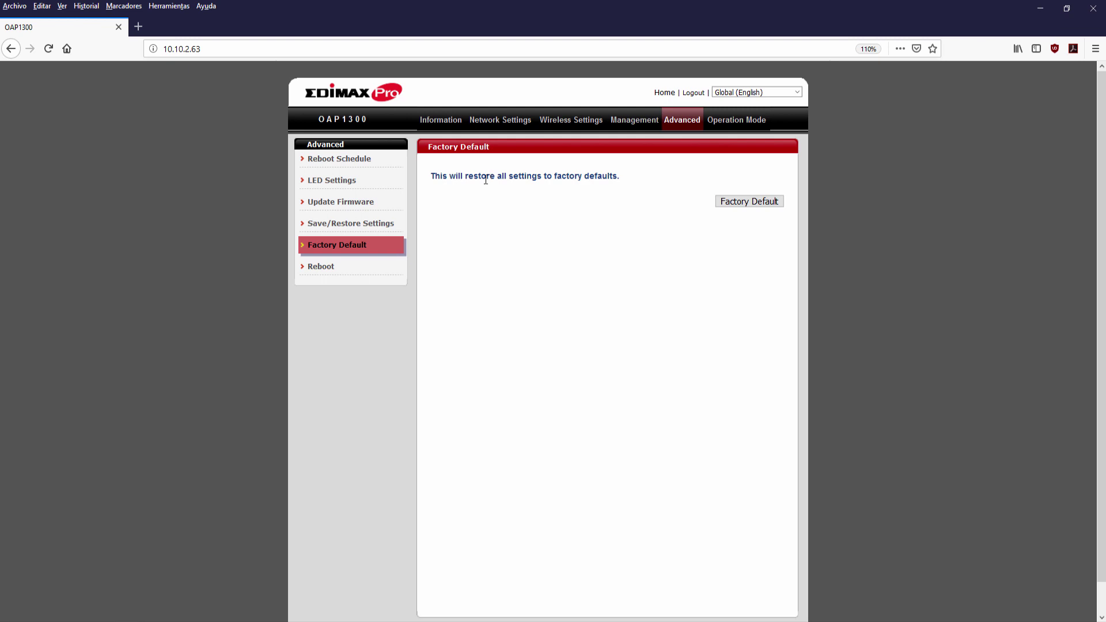
click(350, 267)
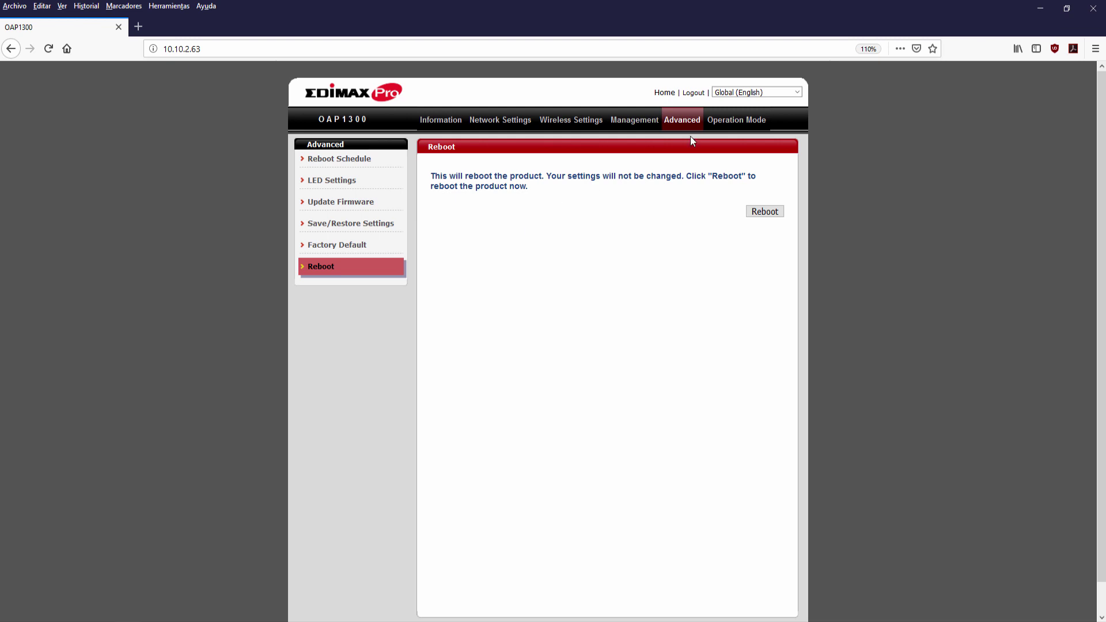
Try Repeater Mode and Client Bridge Mode as the Operation Mode to inspect the related 2.4GHz and 5GHz wireless modes.
click(727, 122)
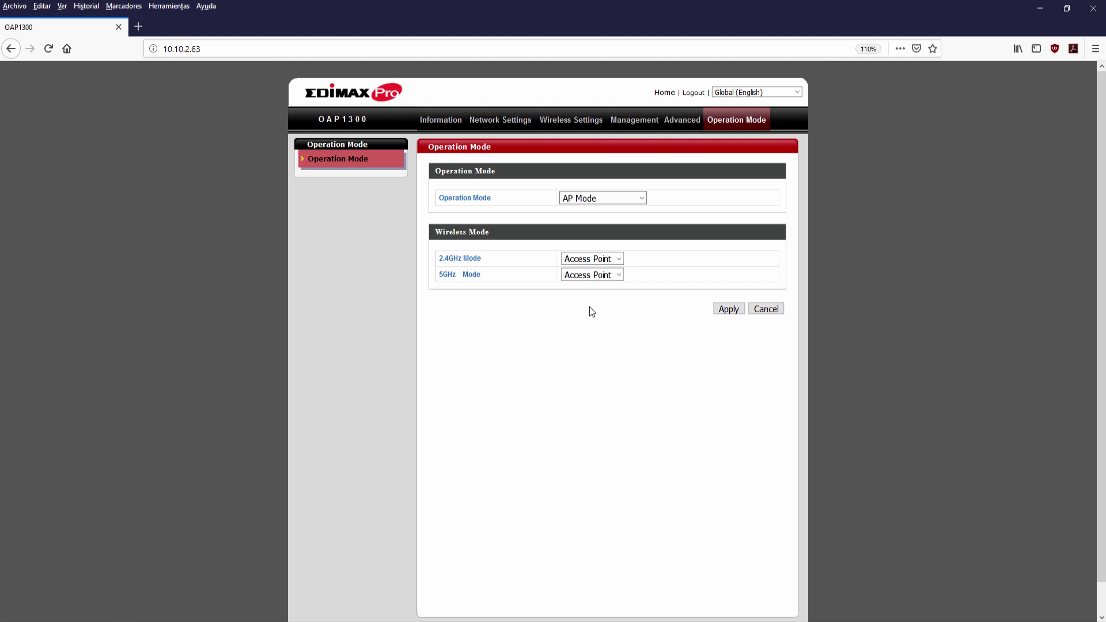
click(595, 198)
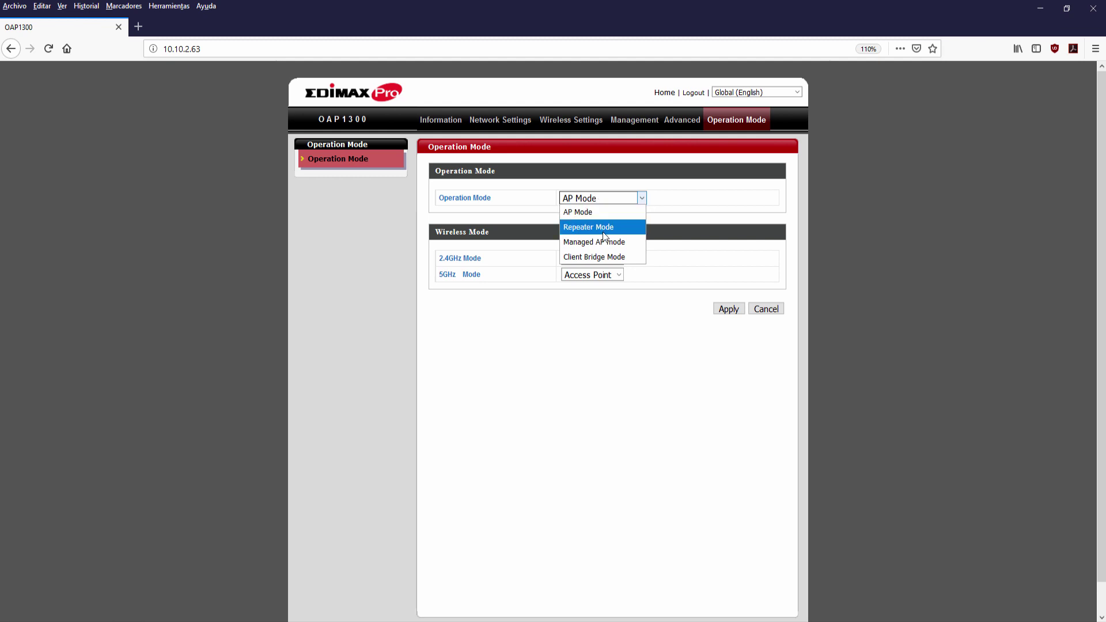
click(602, 228)
click(603, 200)
click(603, 256)
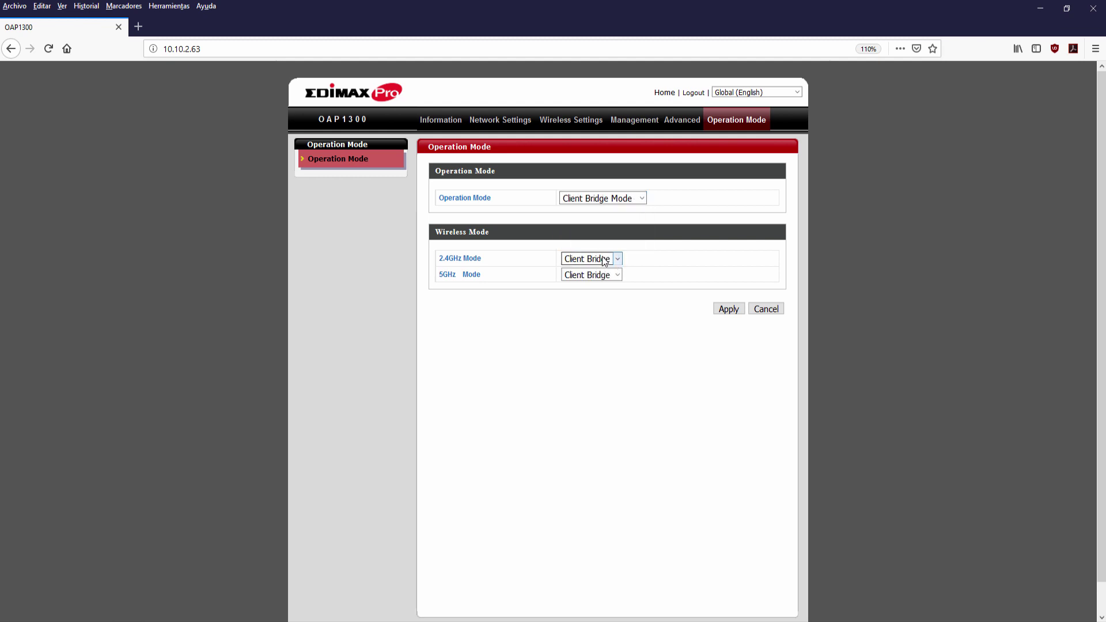
Try Managed AP mode, look over the Operation Mode choices, and return to System Information without applying the change.
click(615, 201)
click(598, 243)
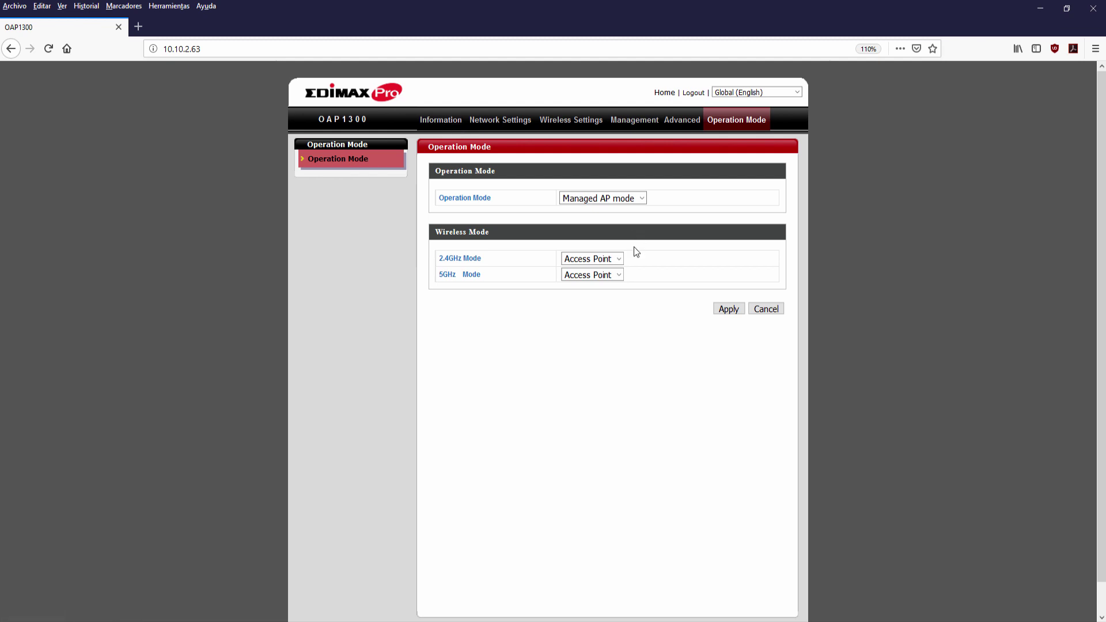
click(635, 200)
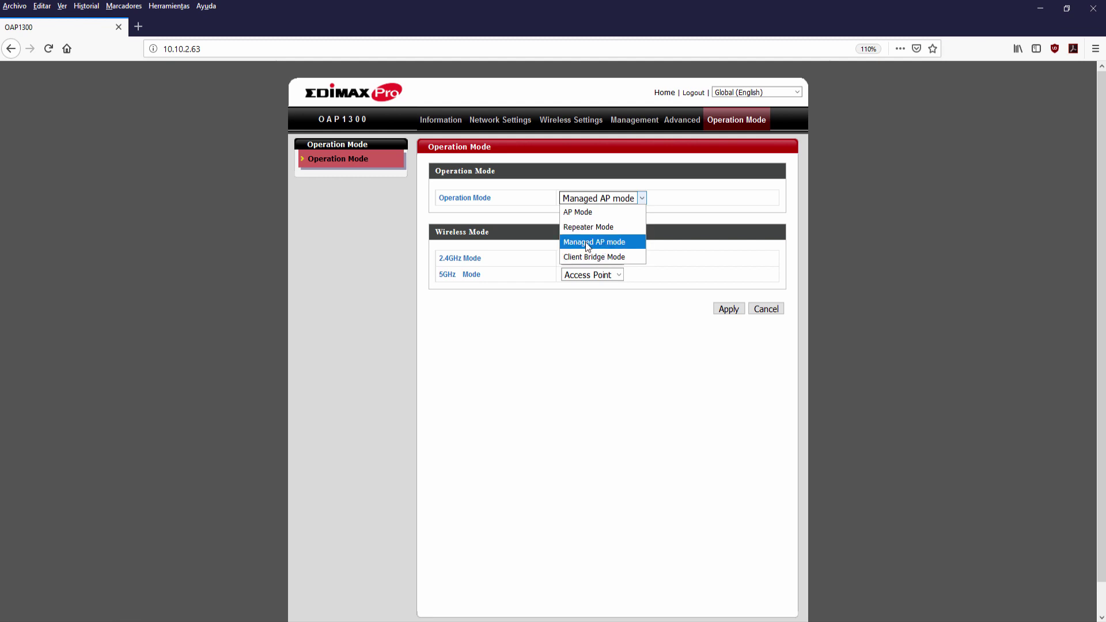
click(445, 122)
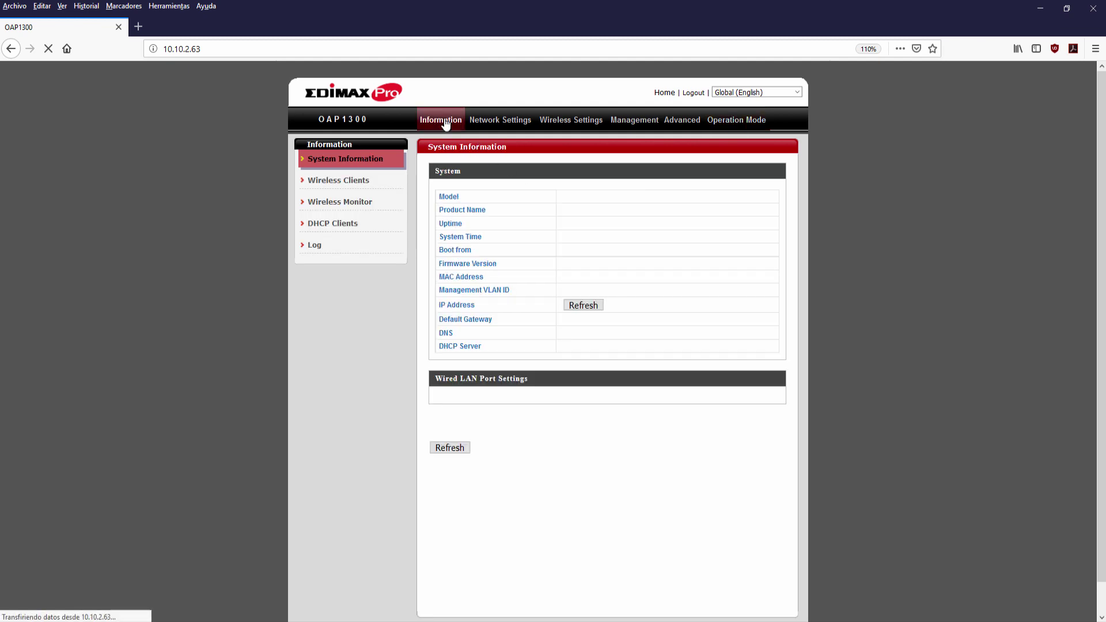